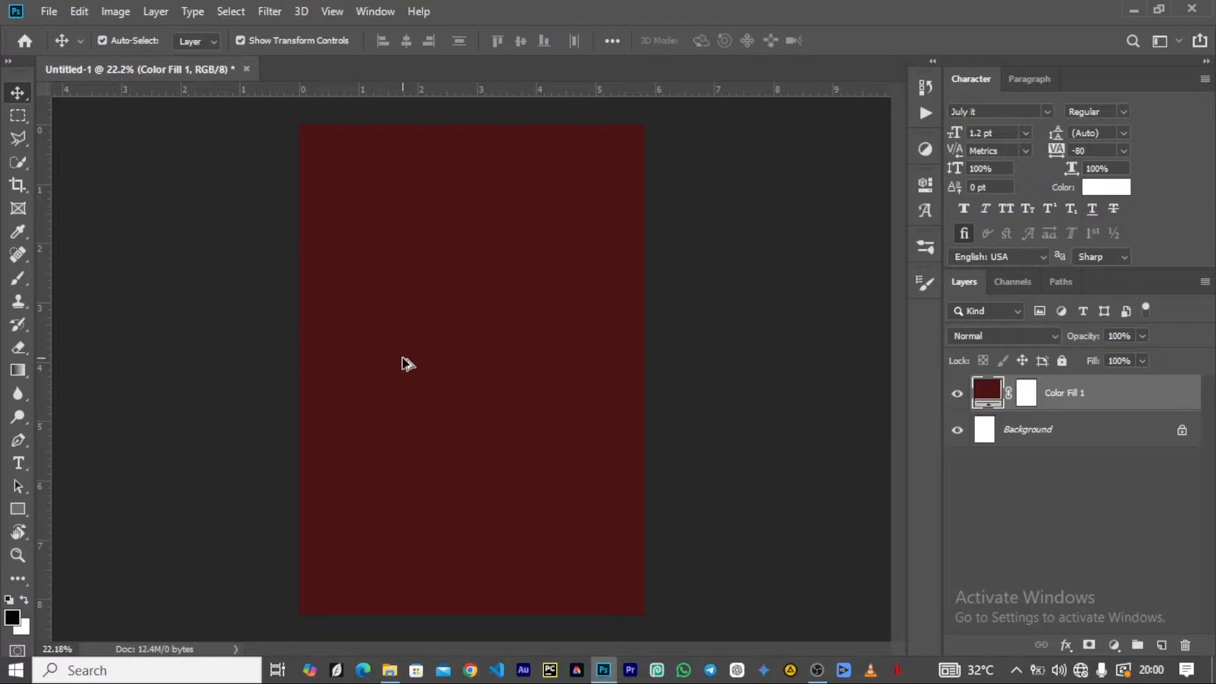
# Place the dom_tower_at_night-wallpaper-1366x768 image from the Artist folder into the poster and enlarge it beyond the canvas width
pyautogui.scroll(1, 402, 358)
pyautogui.click(390, 673)
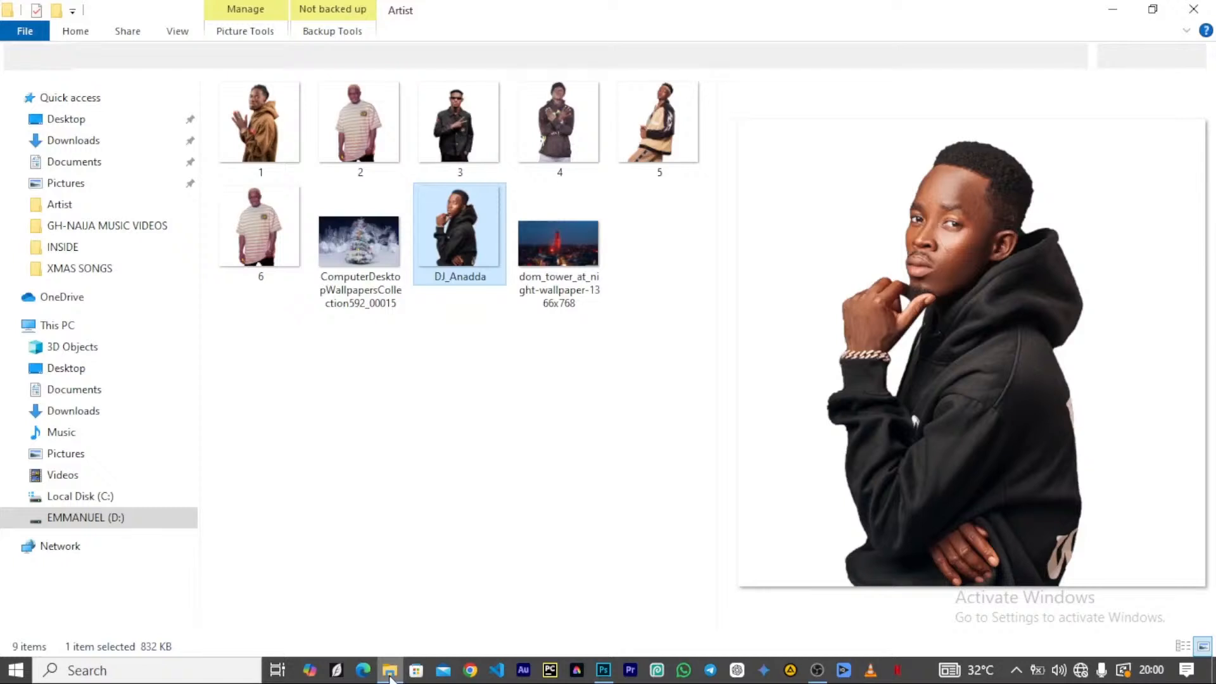
pyautogui.click(564, 244)
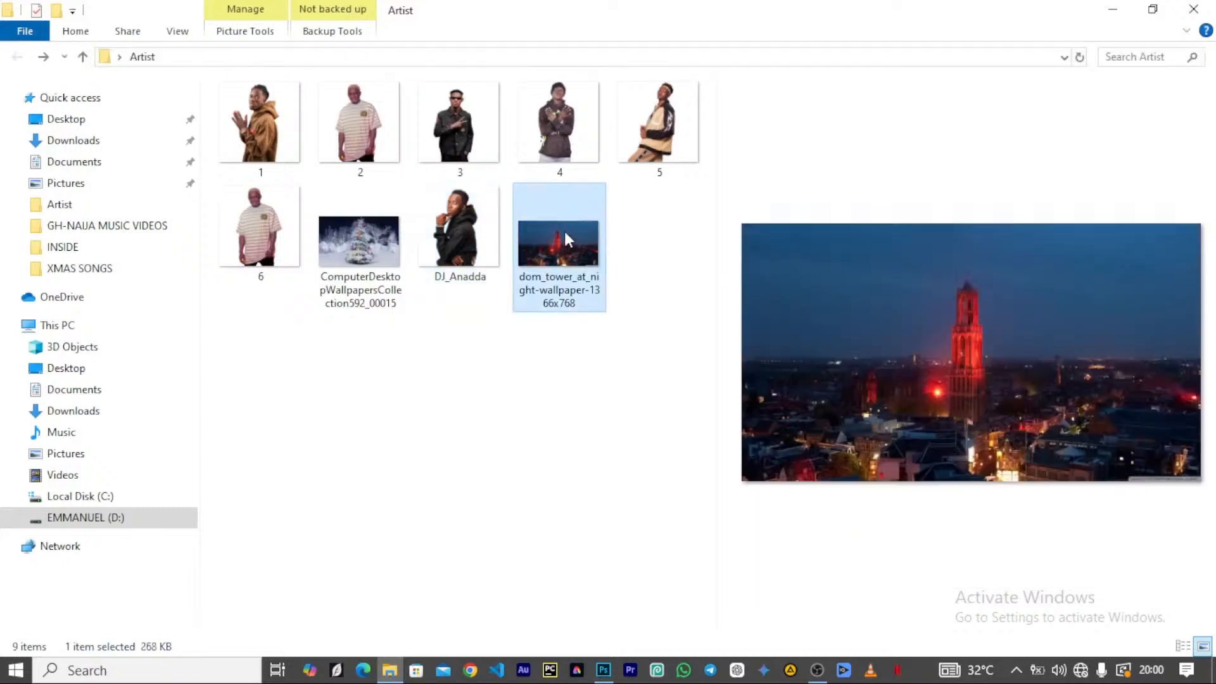
pyautogui.click(603, 670)
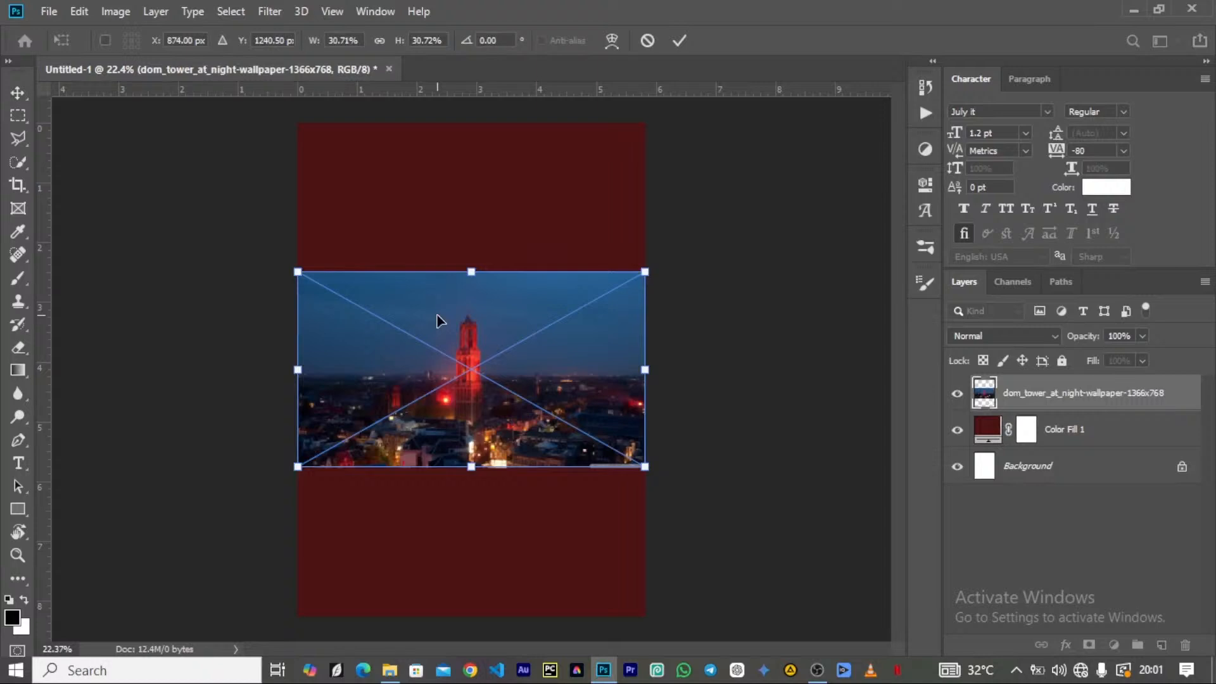
pyautogui.press('Return')
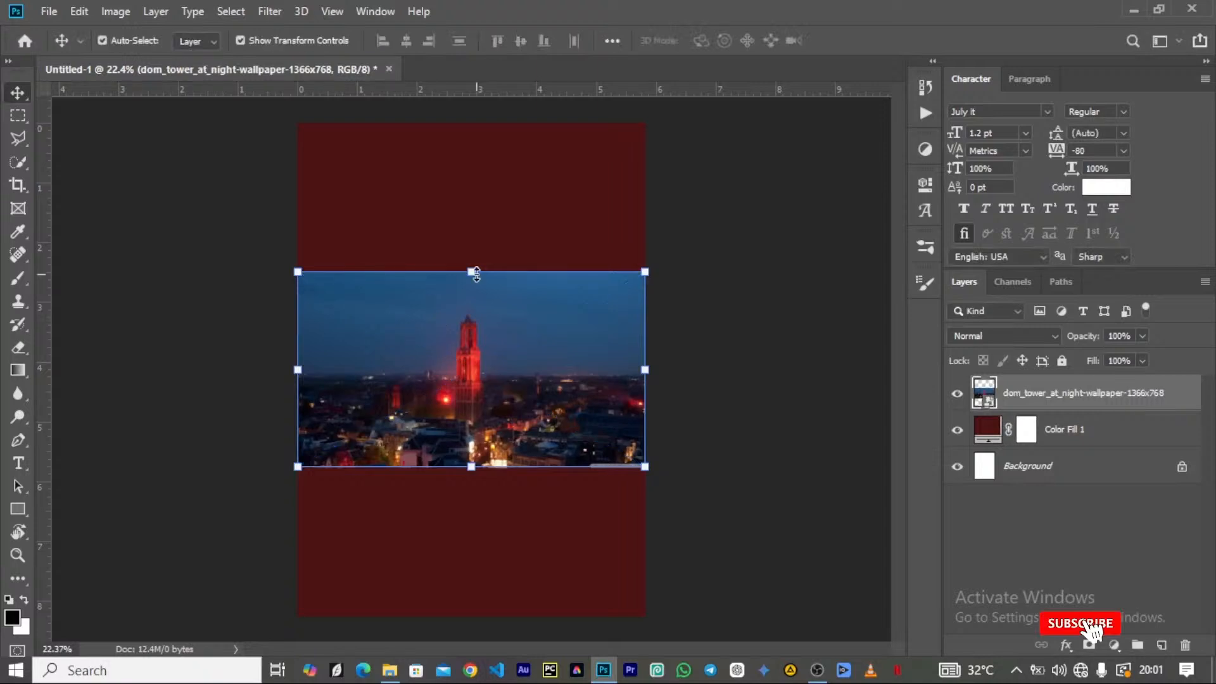
pyautogui.moveTo(476, 274); pyautogui.dragTo(471, 247)
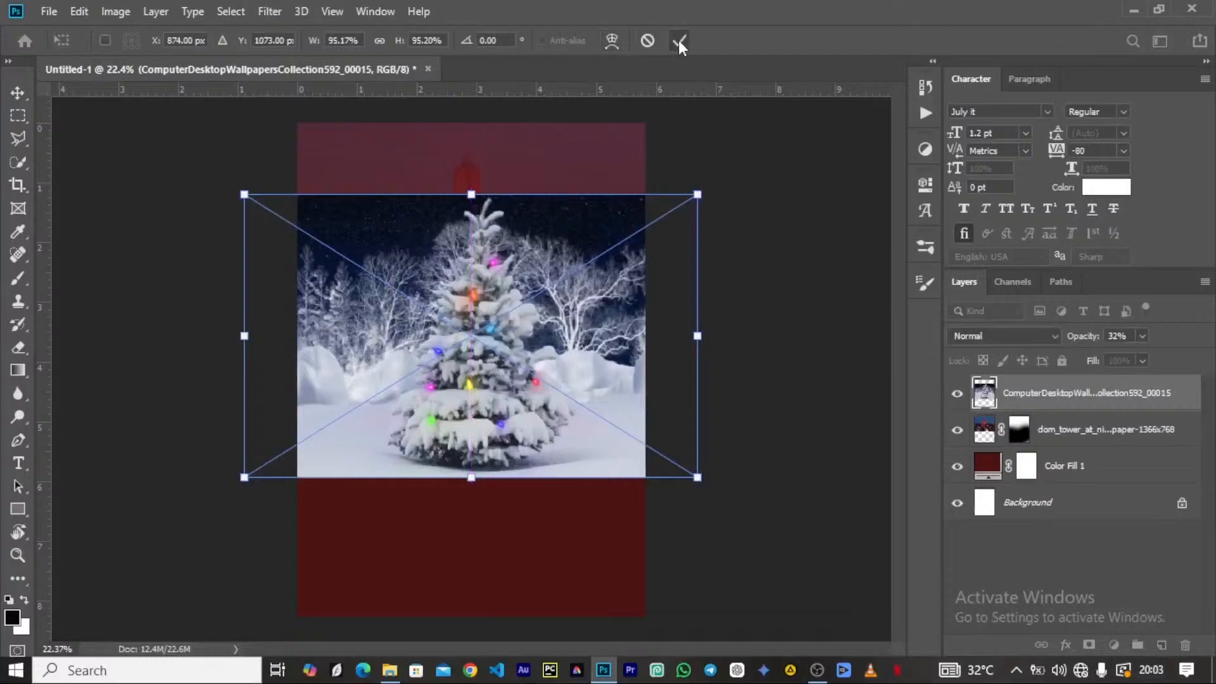
# Confirm the placed snowy Christmas tree image, shift it toward the poster's right edge and set its blend mode to Overlay
pyautogui.click(678, 40)
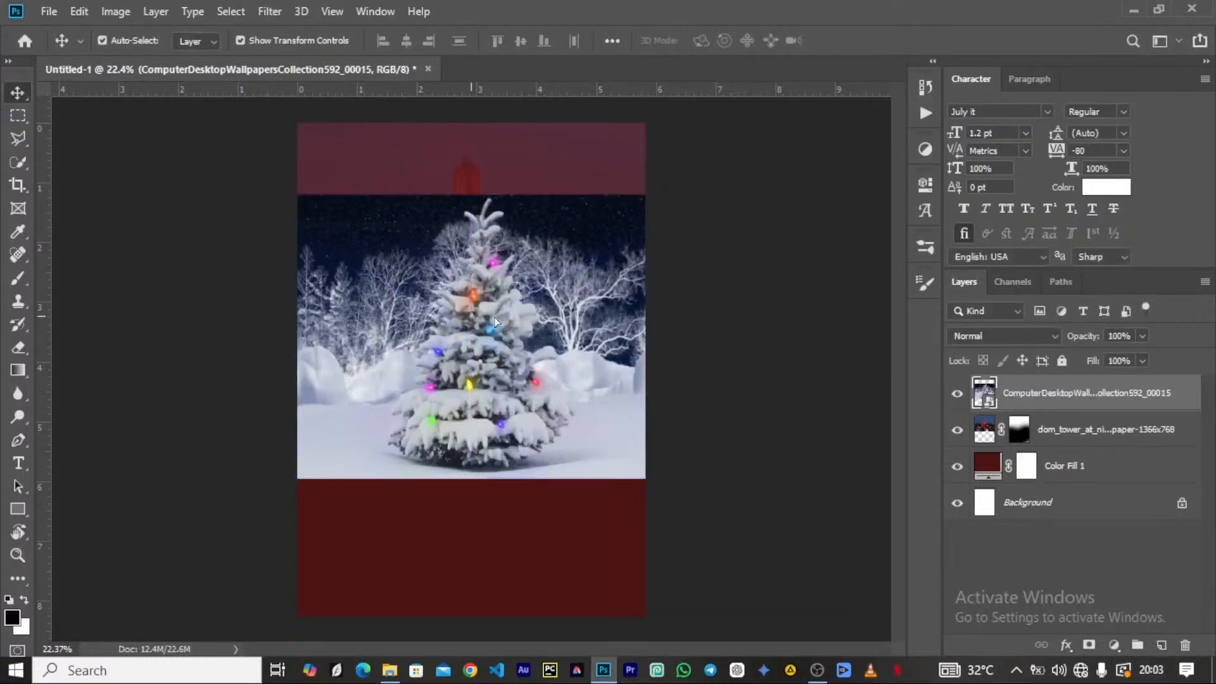
pyautogui.moveTo(496, 322); pyautogui.dragTo(571, 314)
pyautogui.click(1033, 334)
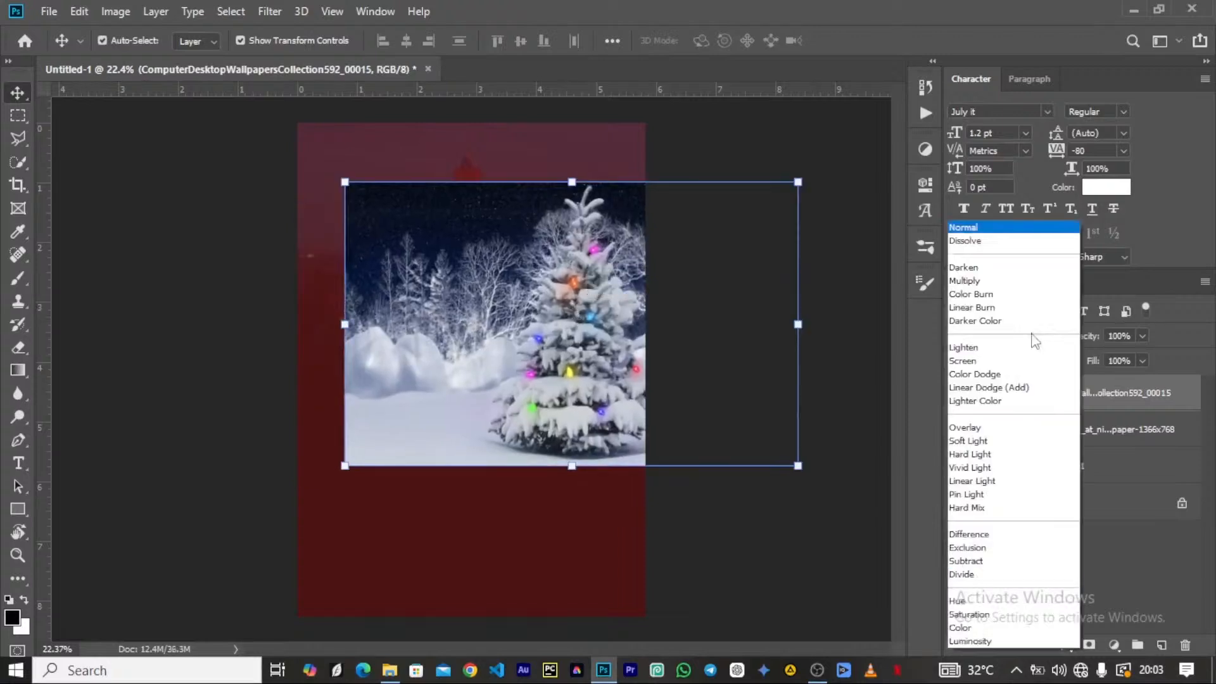
pyautogui.click(975, 427)
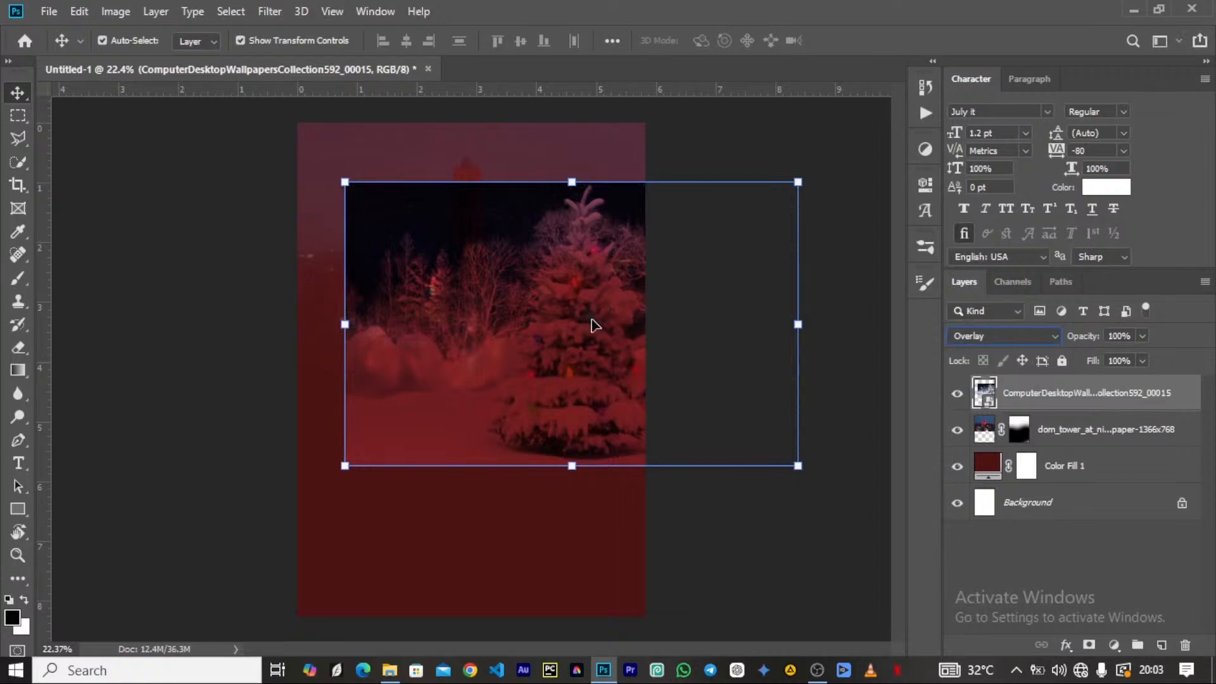
# Move the tree image to the poster's upper edge, enlarge it to about 105% and reduce its layer opacity to 26%
pyautogui.moveTo(588, 336); pyautogui.dragTo(614, 271)
pyautogui.moveTo(371, 401); pyautogui.dragTo(337, 440)
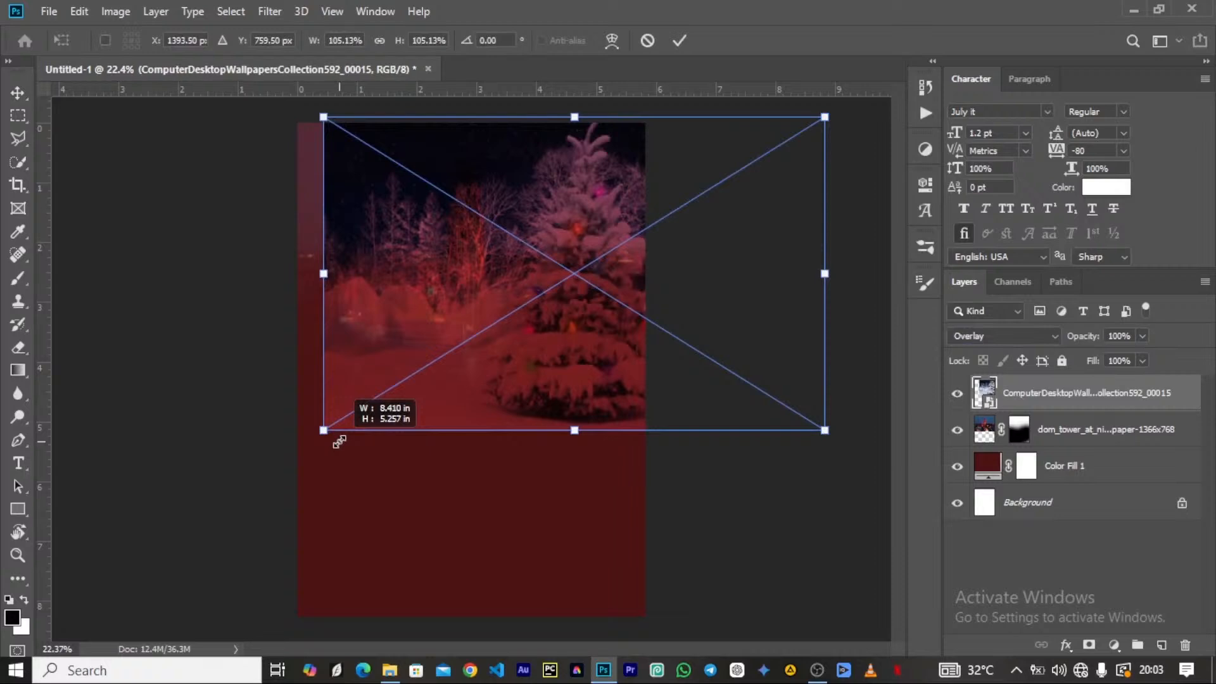
pyautogui.click(677, 42)
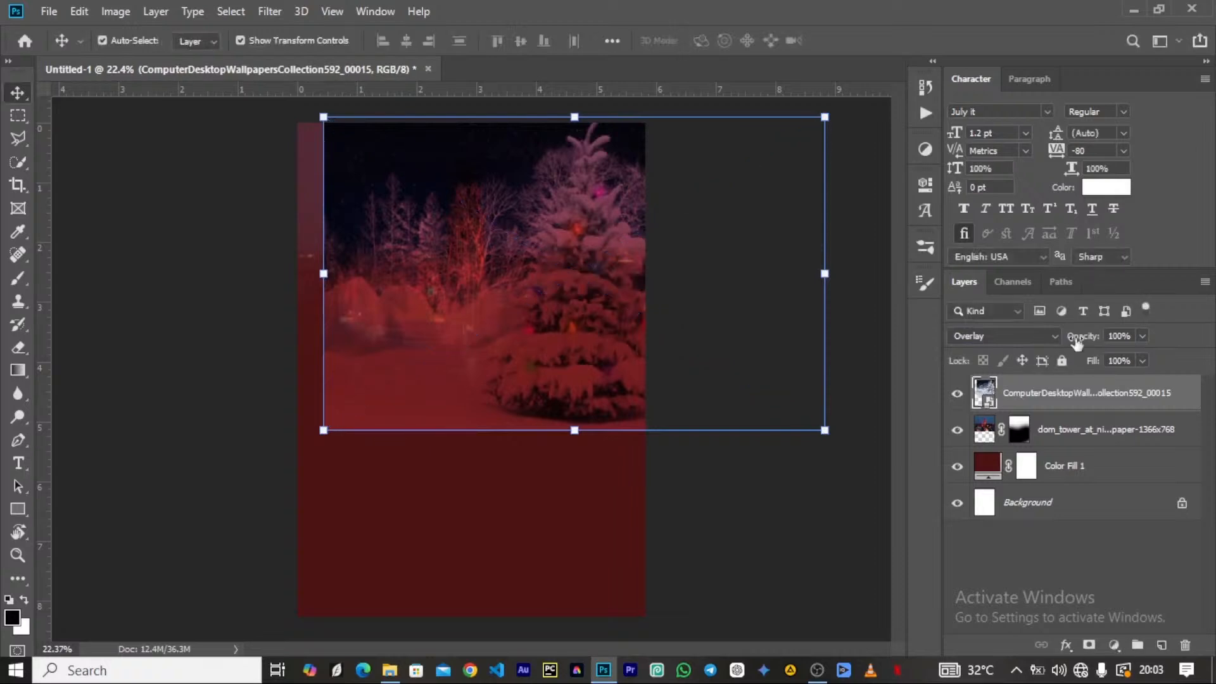
pyautogui.moveTo(1076, 340); pyautogui.dragTo(1036, 359)
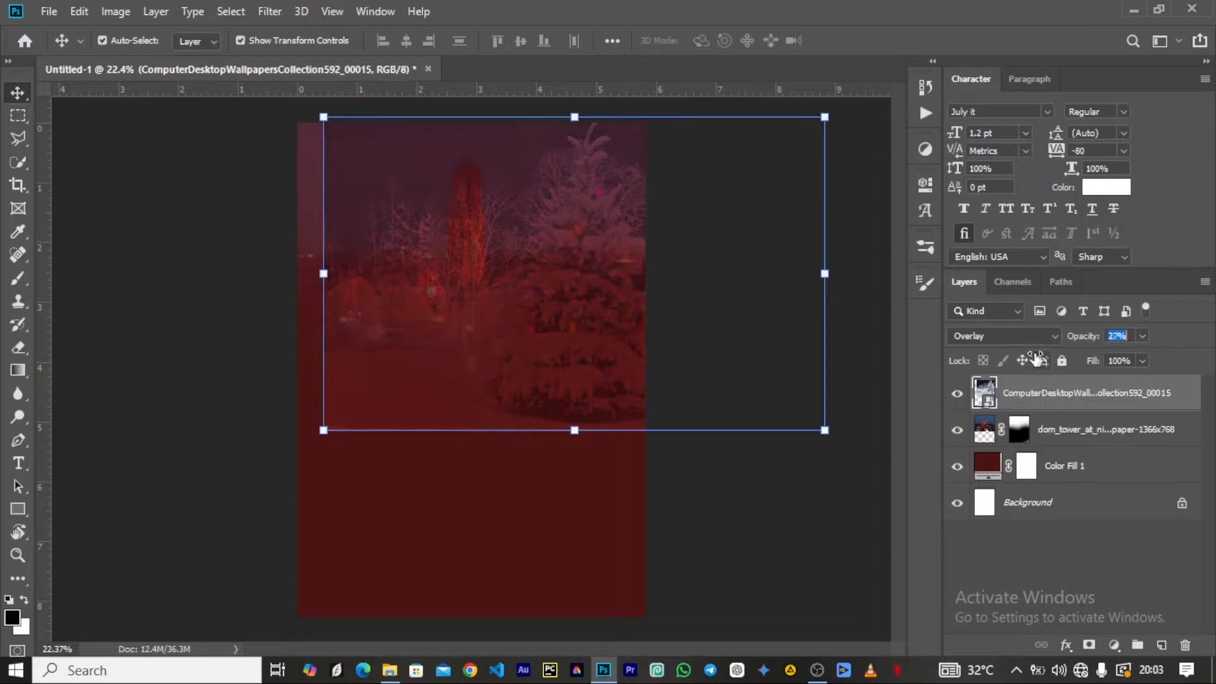
pyautogui.moveTo(1036, 358); pyautogui.dragTo(1035, 360)
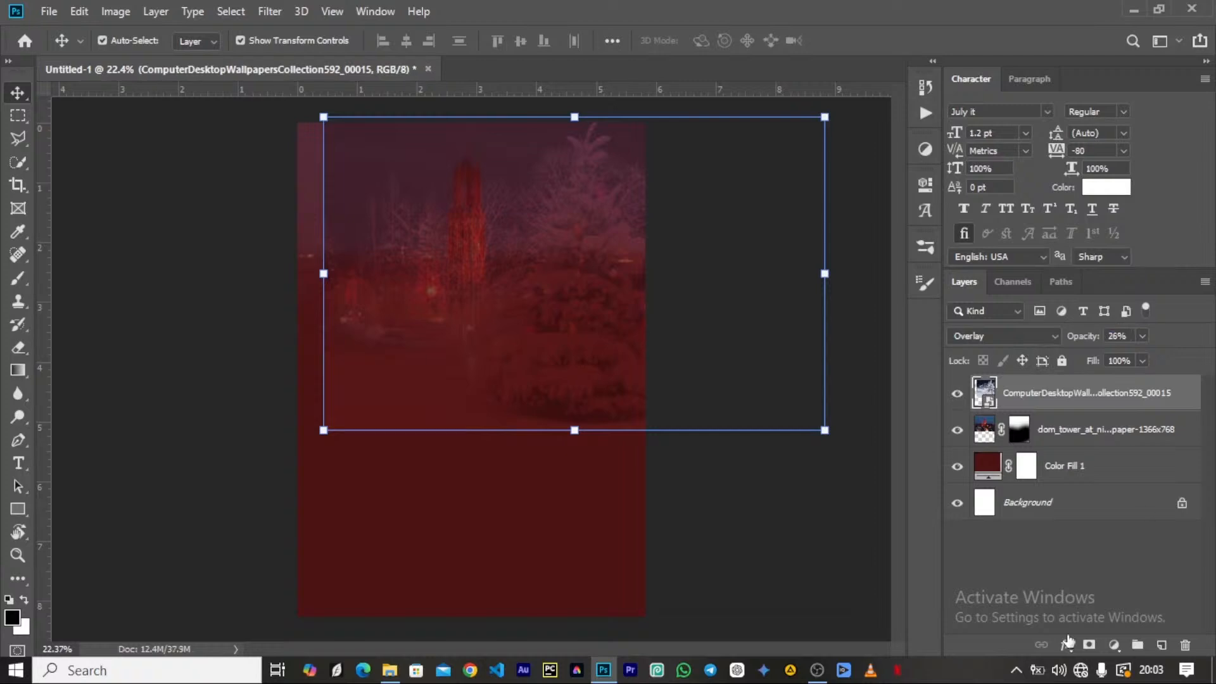
# Add a layer mask to the tree image and paint out its lower and left areas with a large soft black brush
pyautogui.click(1088, 644)
pyautogui.press('b')
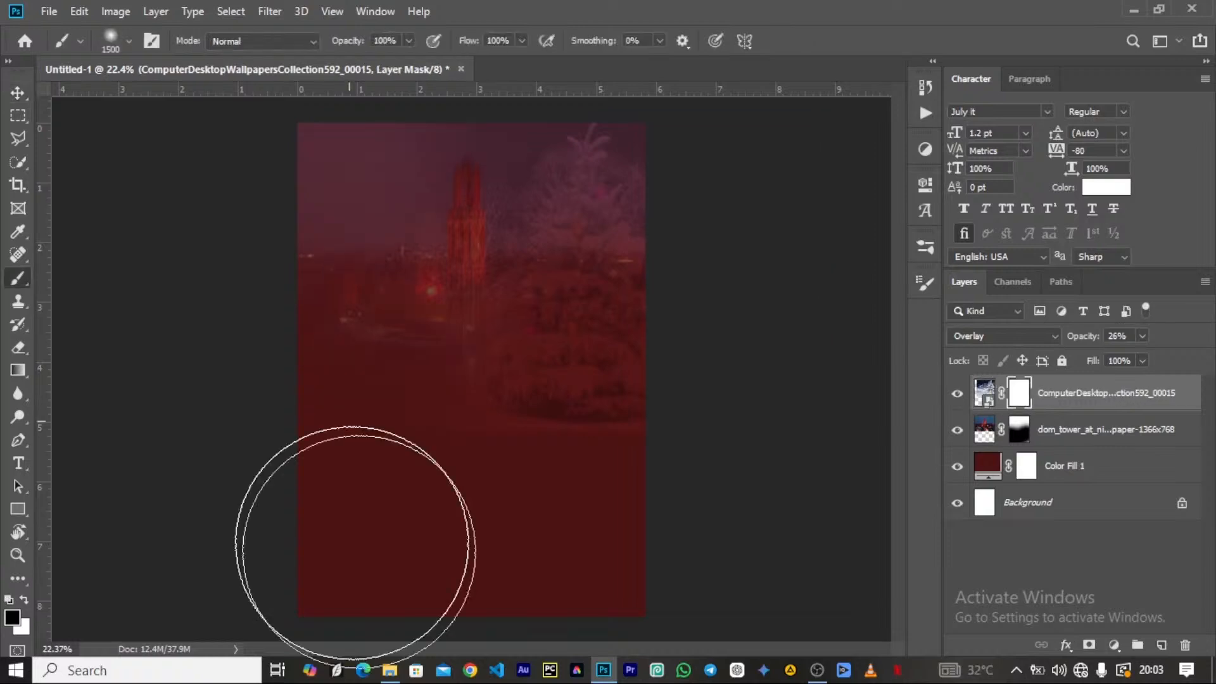
pyautogui.moveTo(355, 544)
pyautogui.mouseDown()
pyautogui.moveTo(660, 517)
pyautogui.moveTo(513, 144)
pyautogui.moveTo(537, 120)
pyautogui.mouseUp()
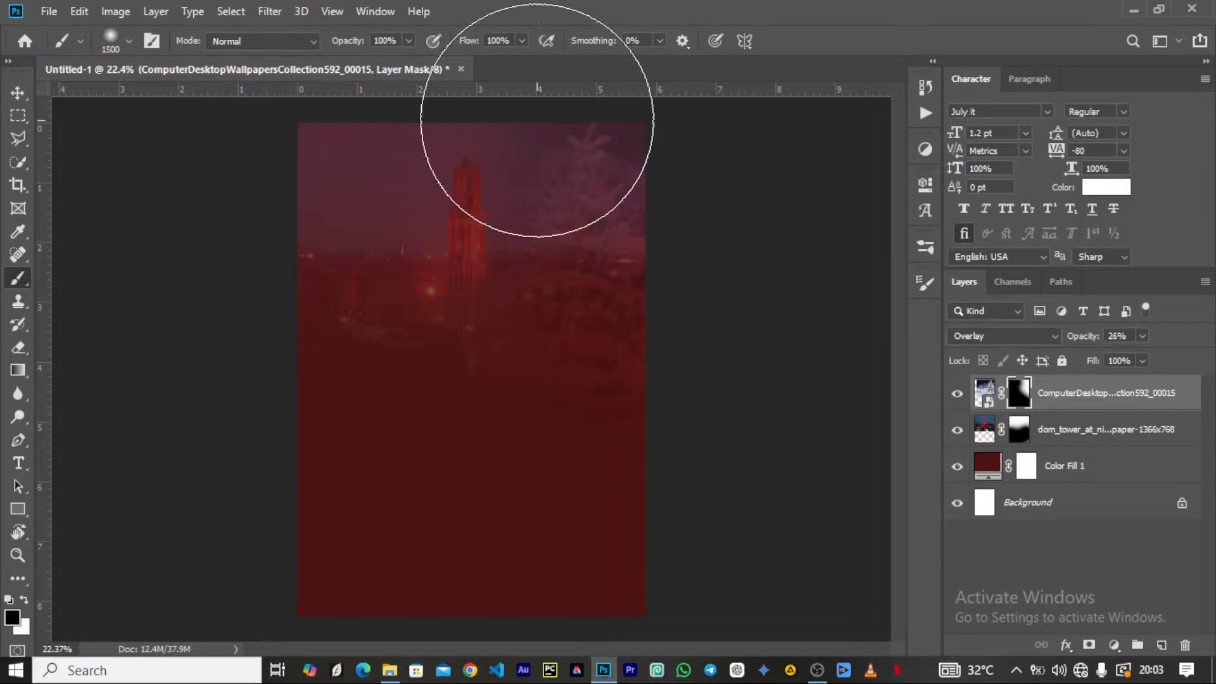
# Move the masked tree image about 0.5 in to the right
pyautogui.press('v')
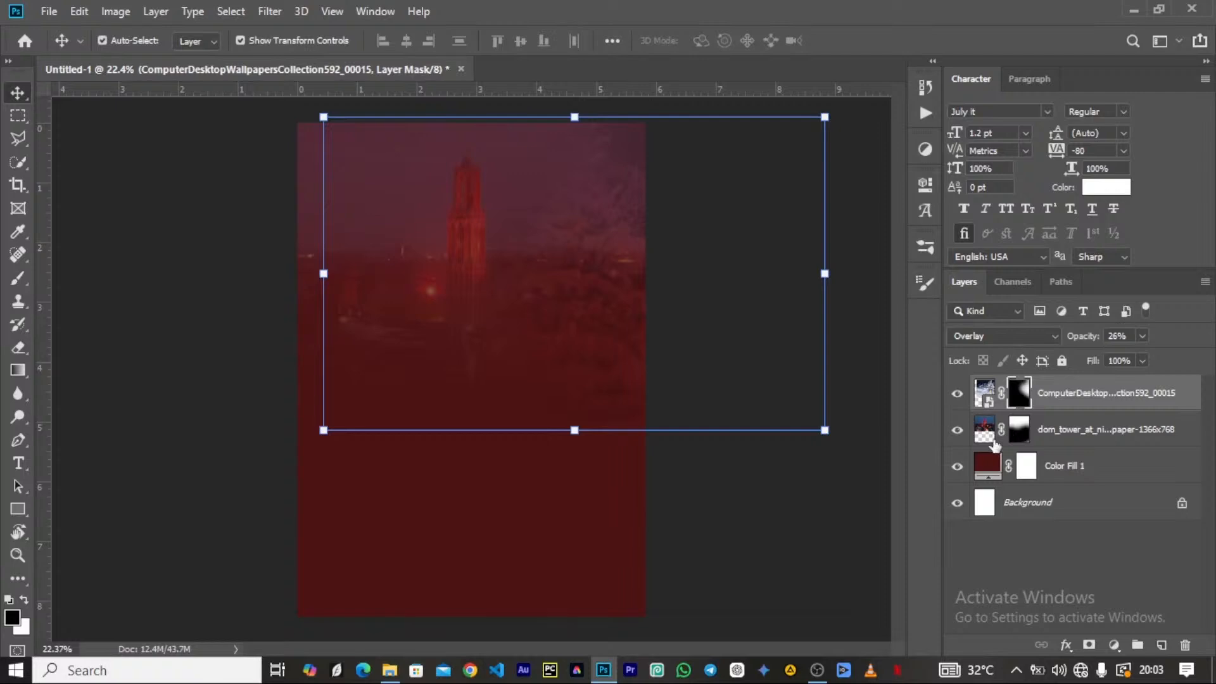
pyautogui.moveTo(596, 197); pyautogui.dragTo(624, 197)
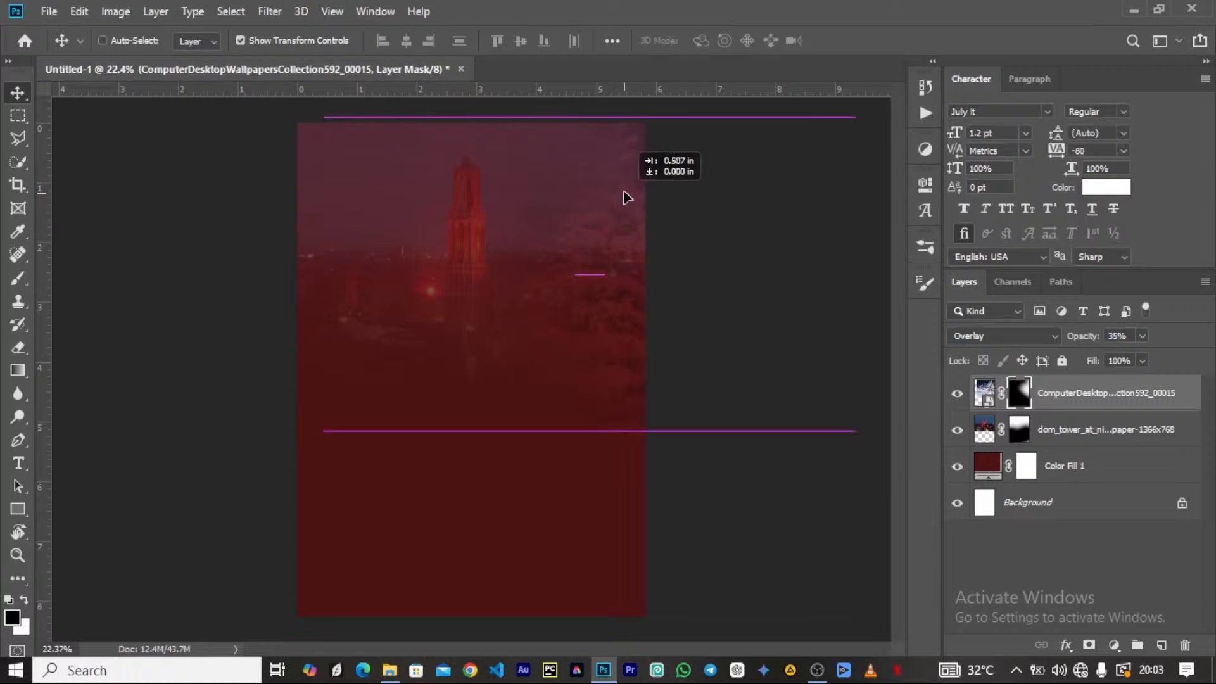
pyautogui.moveTo(625, 197); pyautogui.dragTo(625, 197)
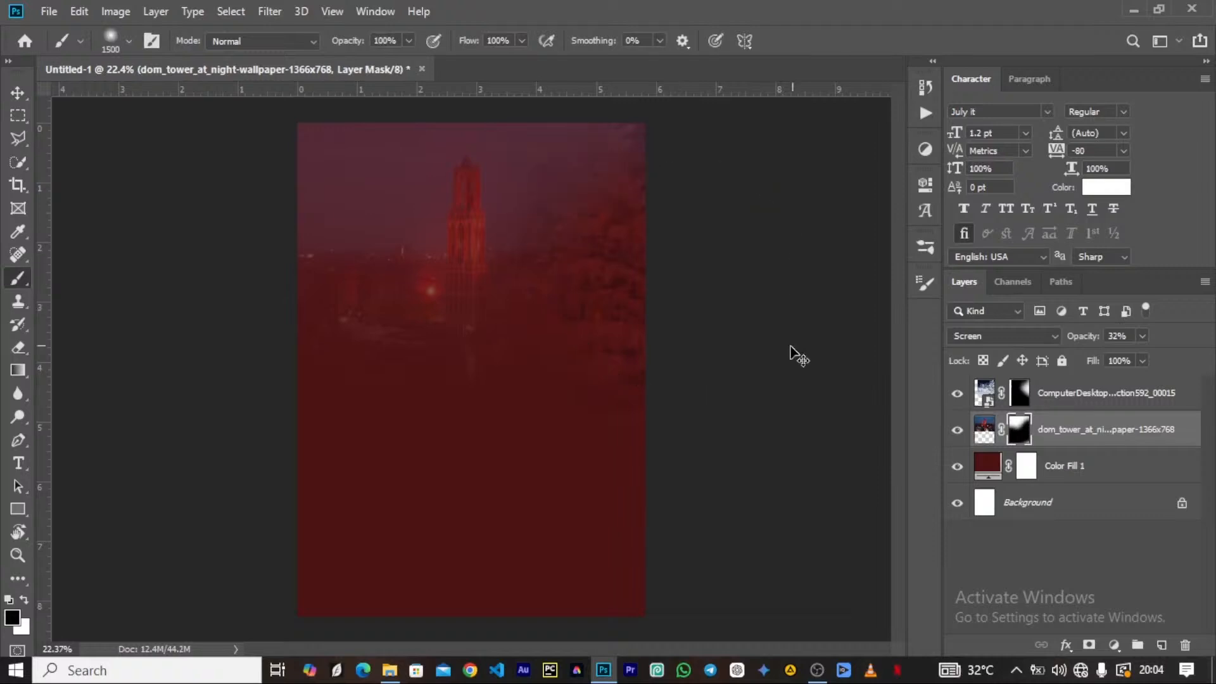
# Undo the last brush stroke on the tower's mask and move the tower and tree layers together about 0.22 in upward
pyautogui.hotkey('ctrl', 'z')
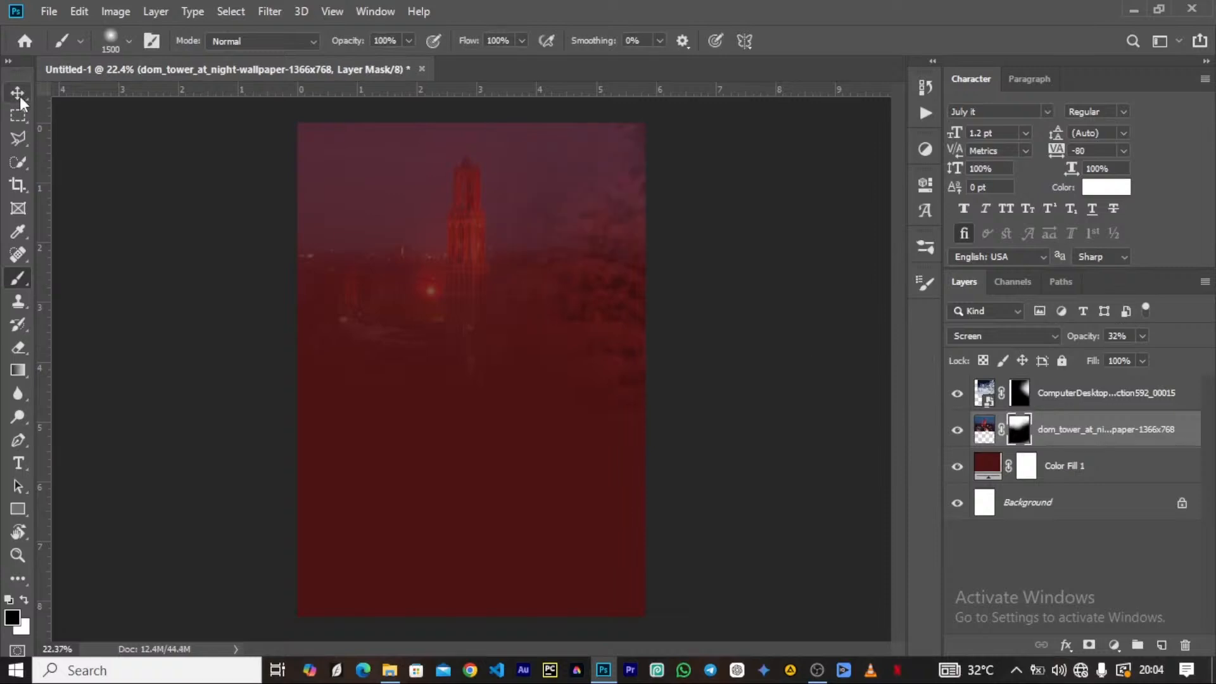
pyautogui.click(20, 96)
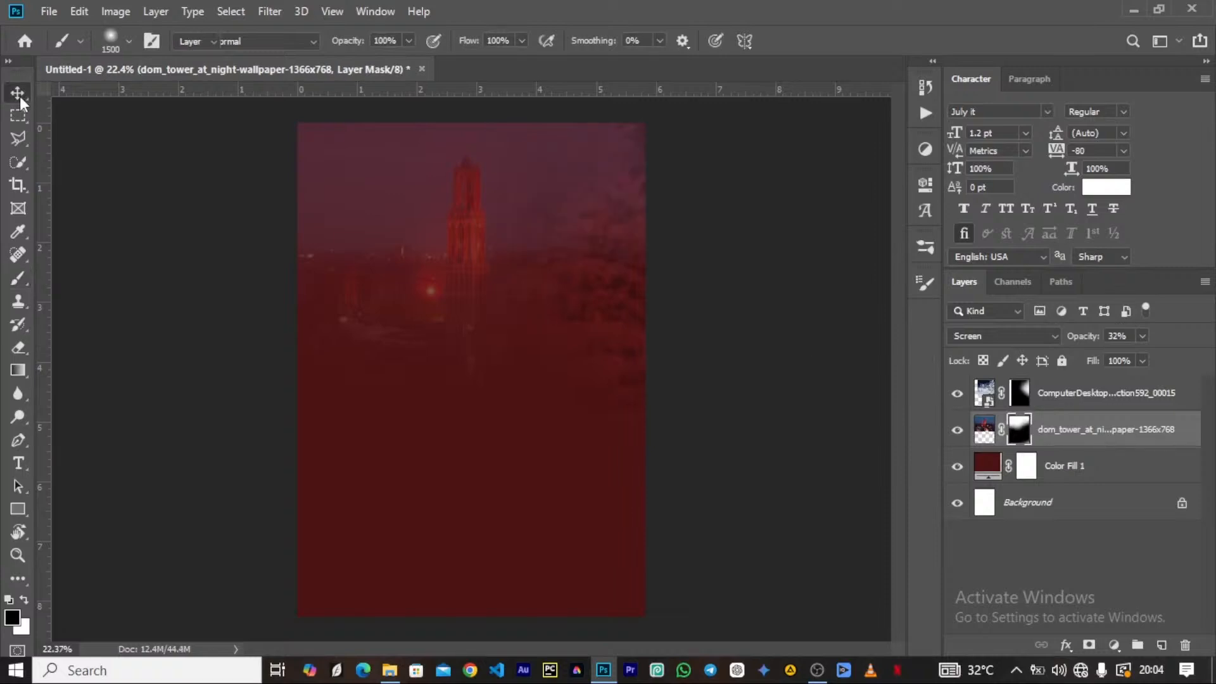
pyautogui.keyDown('shift'); pyautogui.click(1051, 405); pyautogui.keyUp('shift')
pyautogui.moveTo(444, 297); pyautogui.dragTo(445, 310)
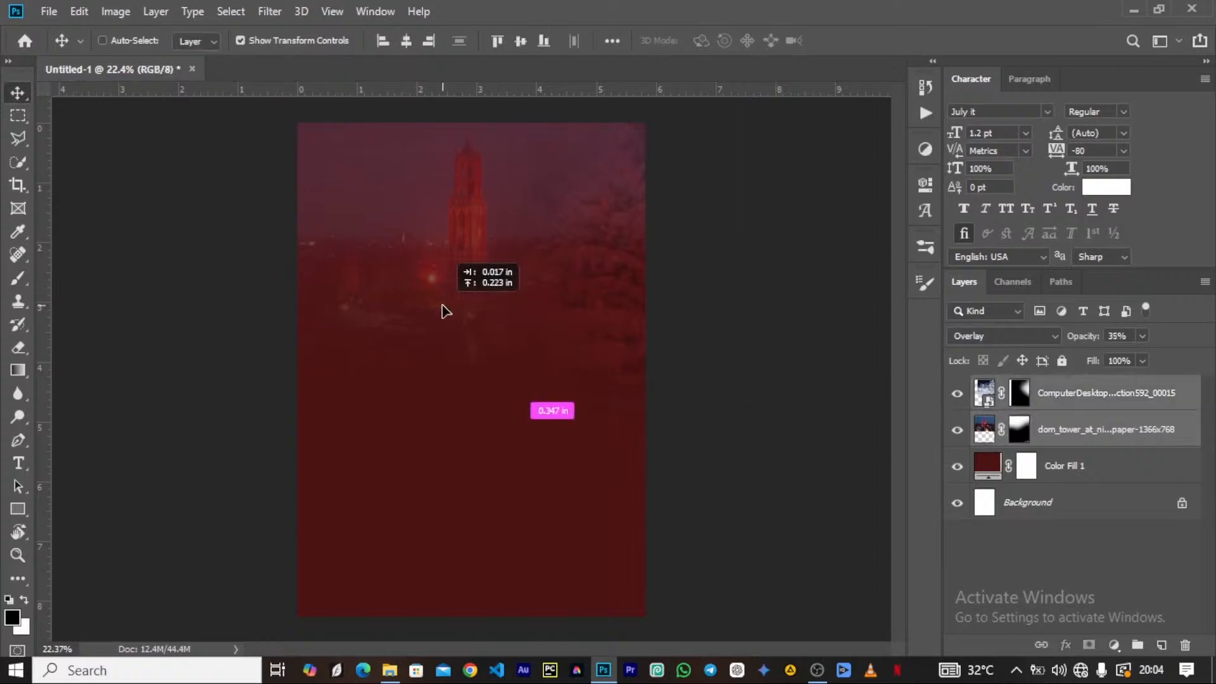
pyautogui.click(693, 246)
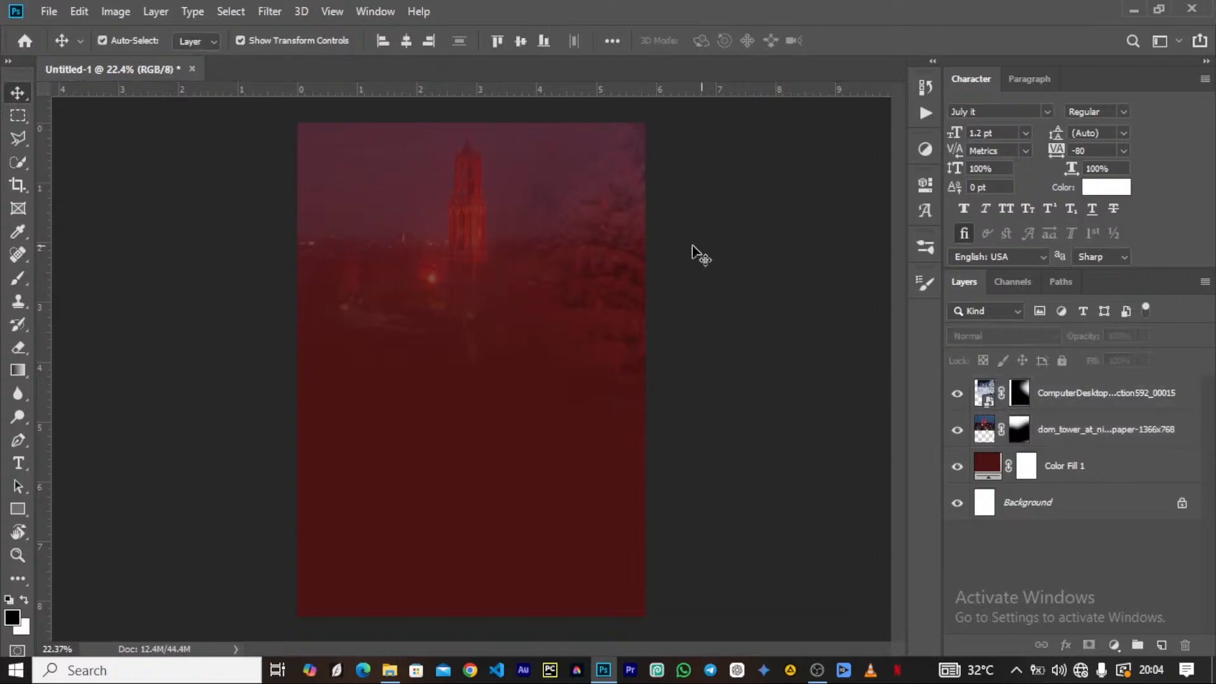
# Add the white text "Xmas" in the July It font above the color fill layer and set its size to 112.2 pt
pyautogui.click(464, 444)
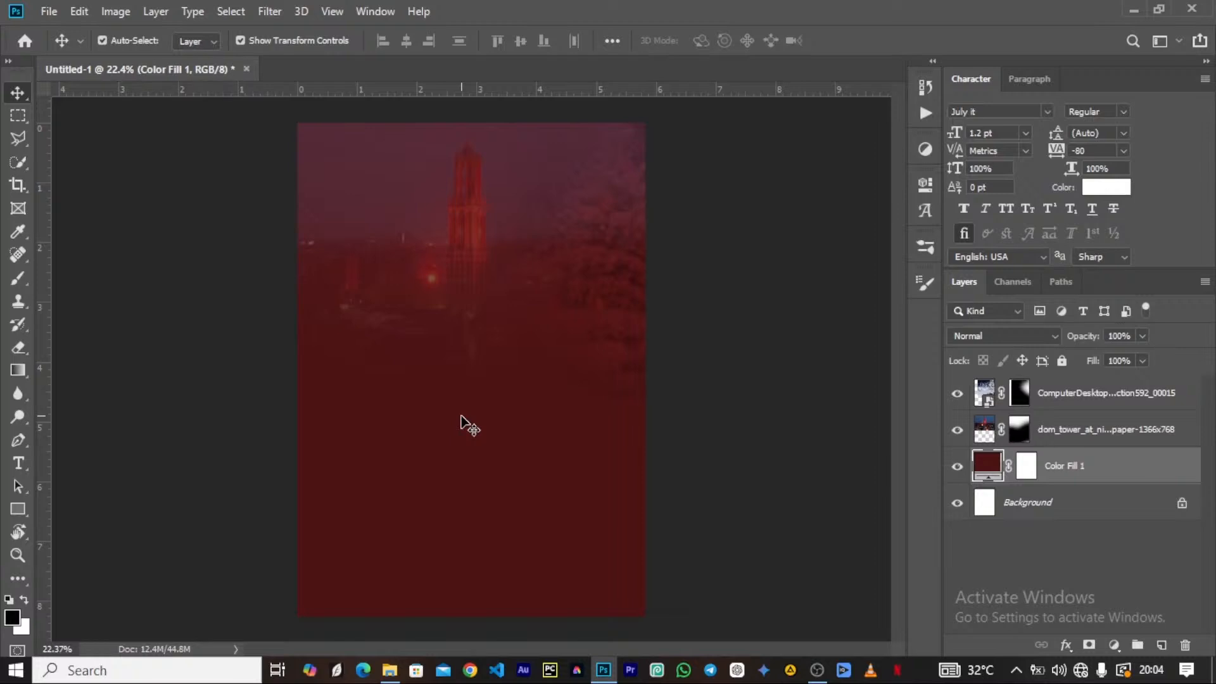
pyautogui.press('t')
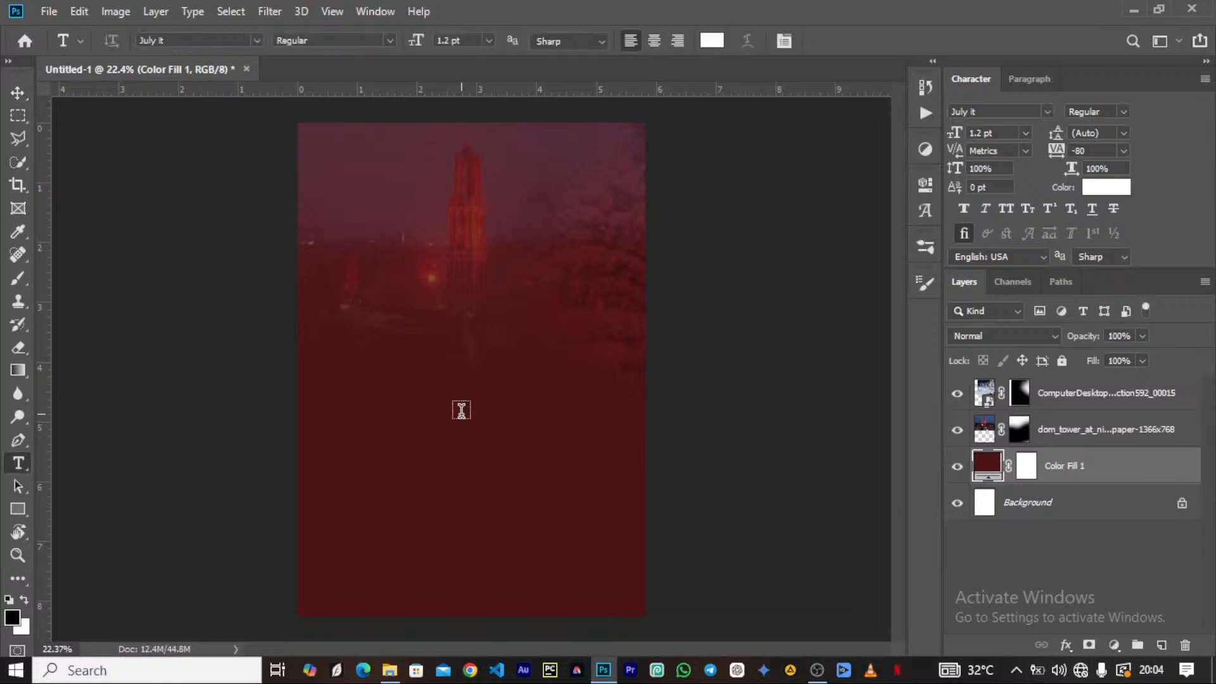
pyautogui.click(461, 410)
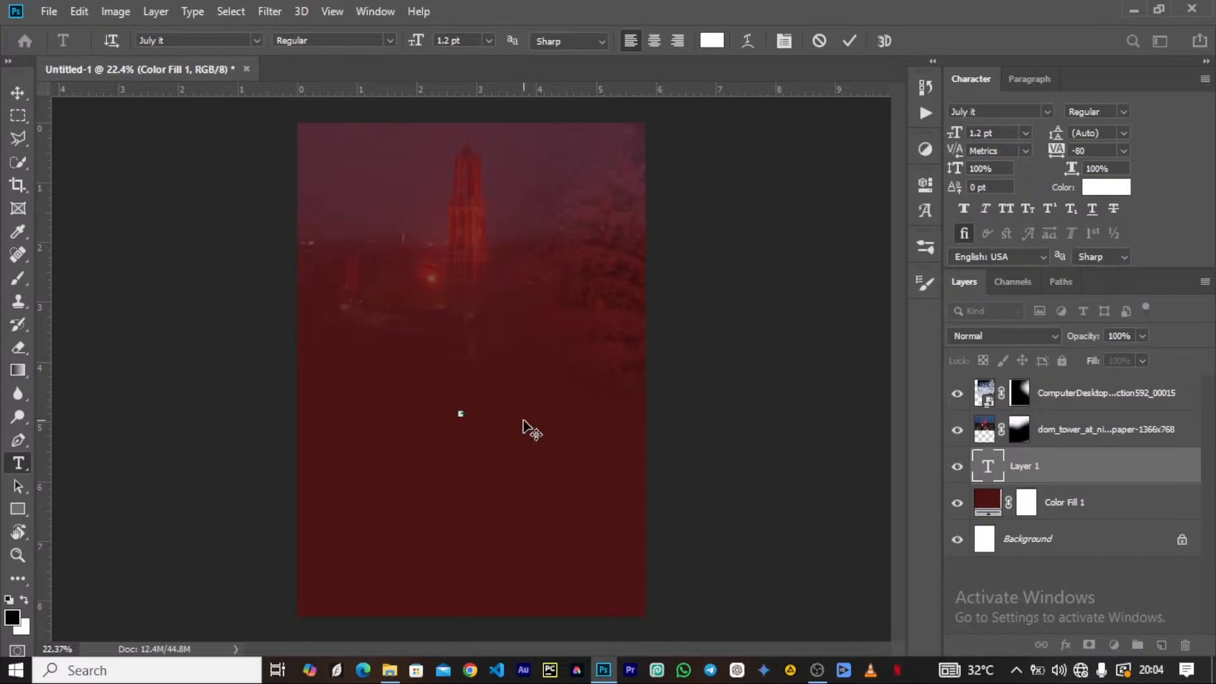
pyautogui.hotkey('ctrl', 'Return')
pyautogui.press('v')
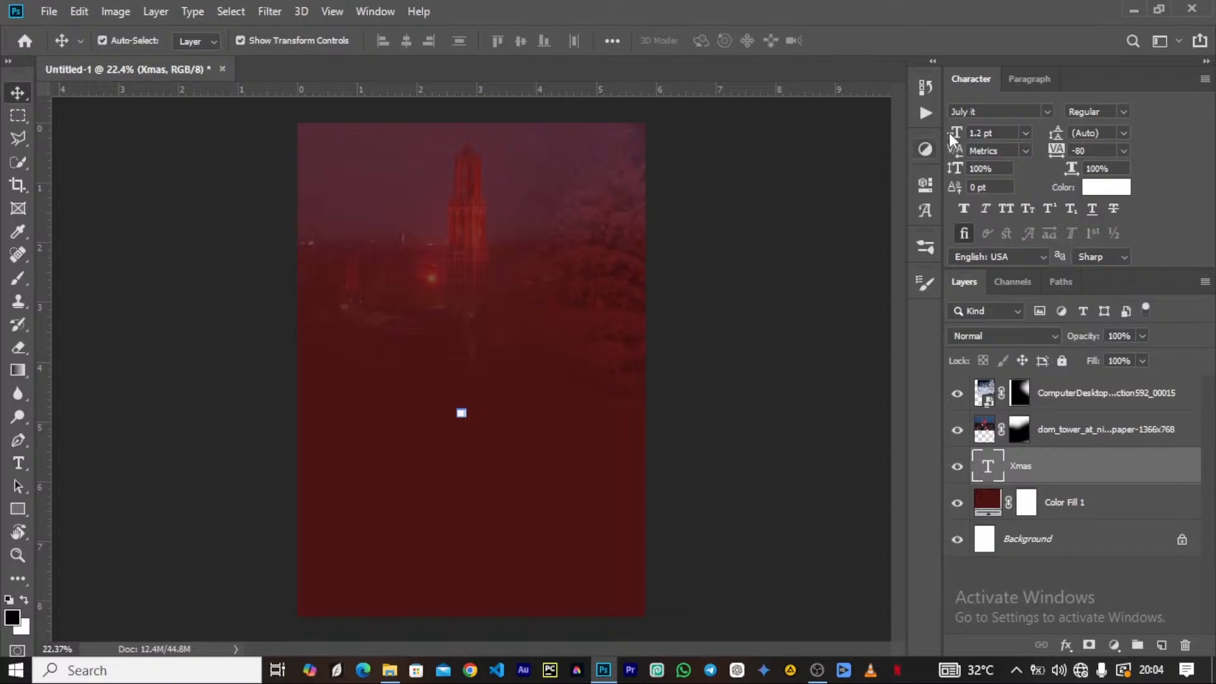
pyautogui.moveTo(960, 135); pyautogui.dragTo(993, 132)
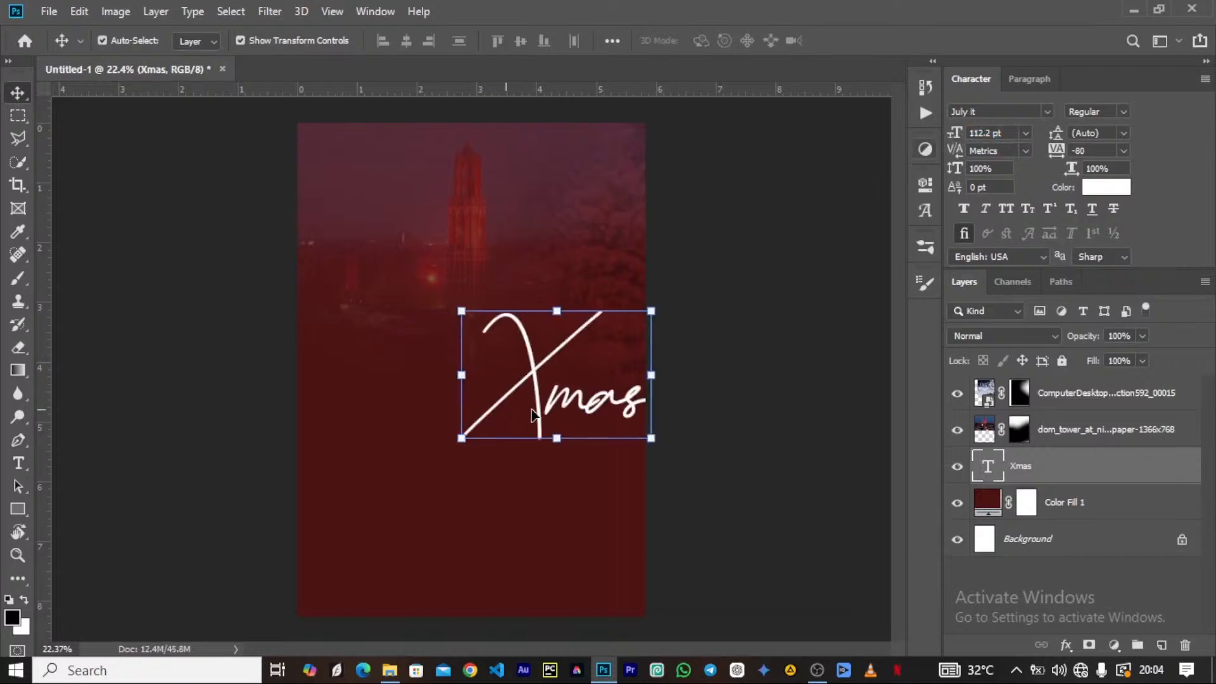
# Position the Xmas text near the poster's upper edge and bring its layer to the front of the layer stack
pyautogui.moveTo(546, 402); pyautogui.dragTo(473, 247)
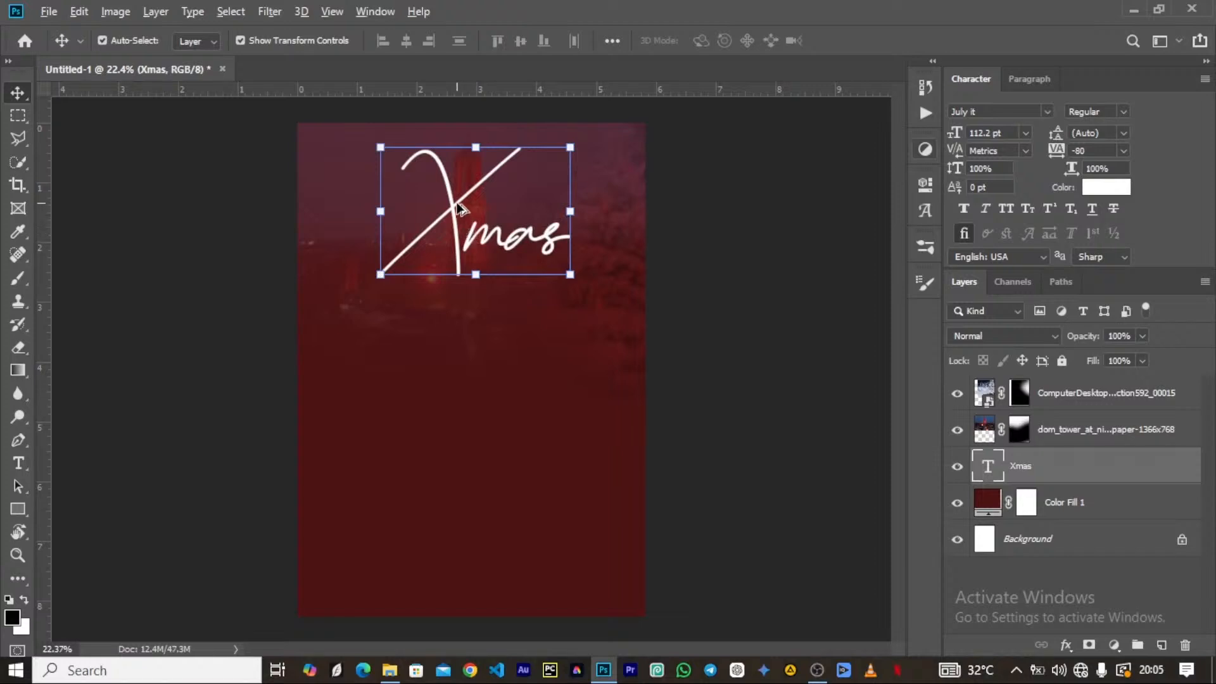
pyautogui.moveTo(460, 209); pyautogui.dragTo(454, 247)
pyautogui.hotkey('ctrl', 'shift', ']')
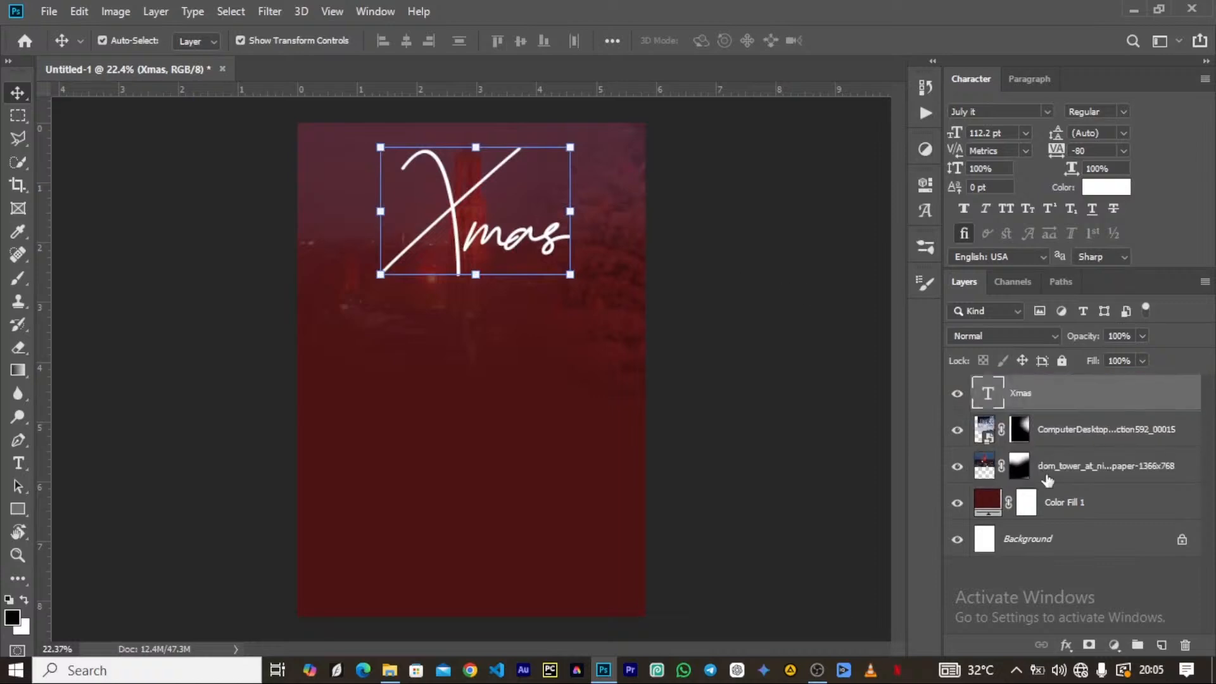
# Duplicate the Xmas text into the poster's lower half and scale the copy down to about 68%
pyautogui.keyDown('alt'); pyautogui.moveTo(460, 210); pyautogui.dragTo(500, 439); pyautogui.keyUp('alt')
pyautogui.moveTo(426, 505); pyautogui.dragTo(485, 465)
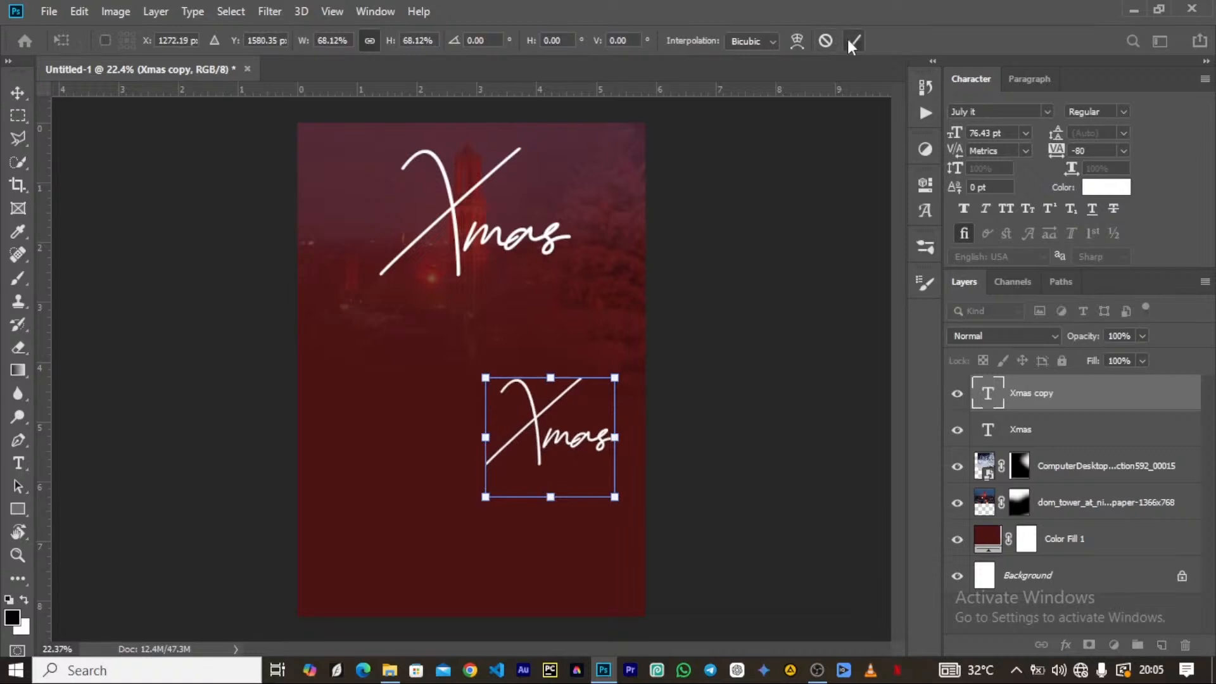
pyautogui.press('Return')
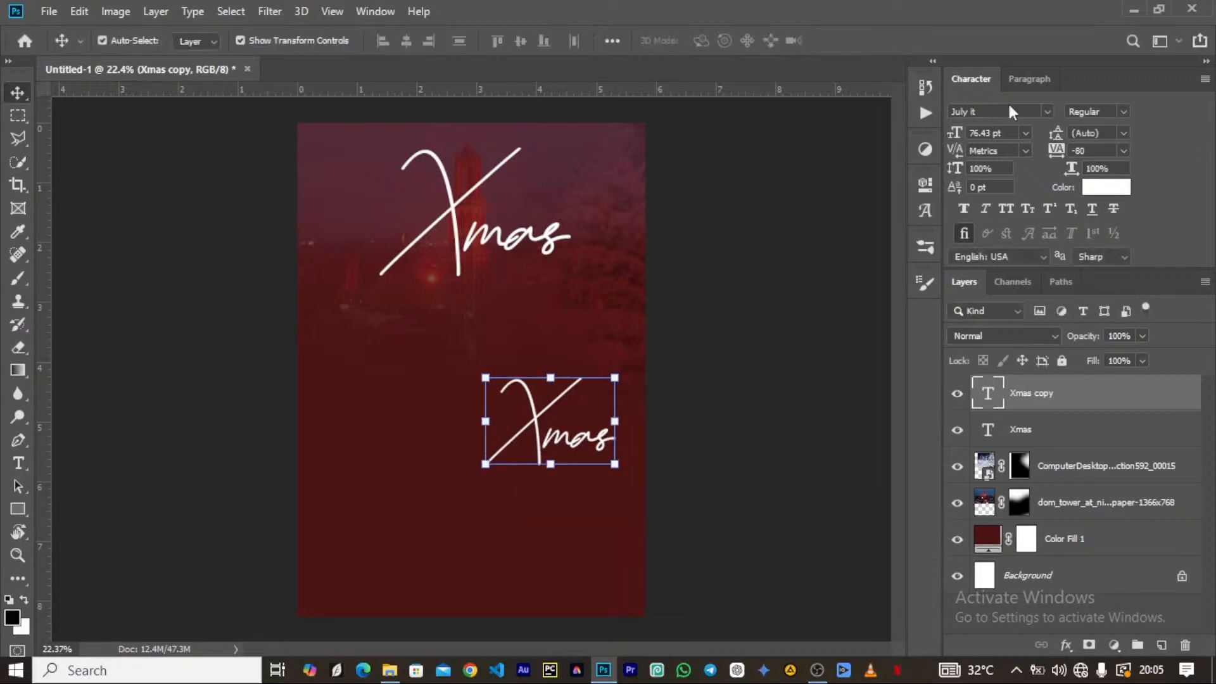
# Change the copied text's font to Aurora BdCn BT and move it toward the middle of the poster
pyautogui.click(1008, 104)
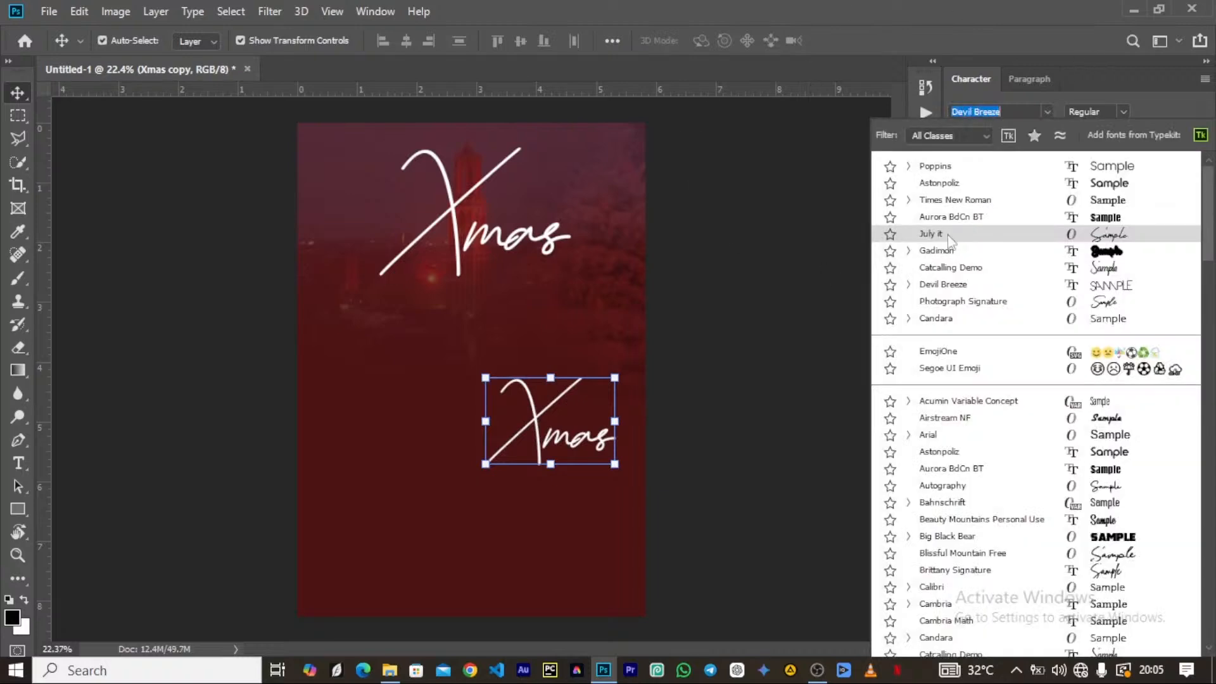
pyautogui.click(963, 219)
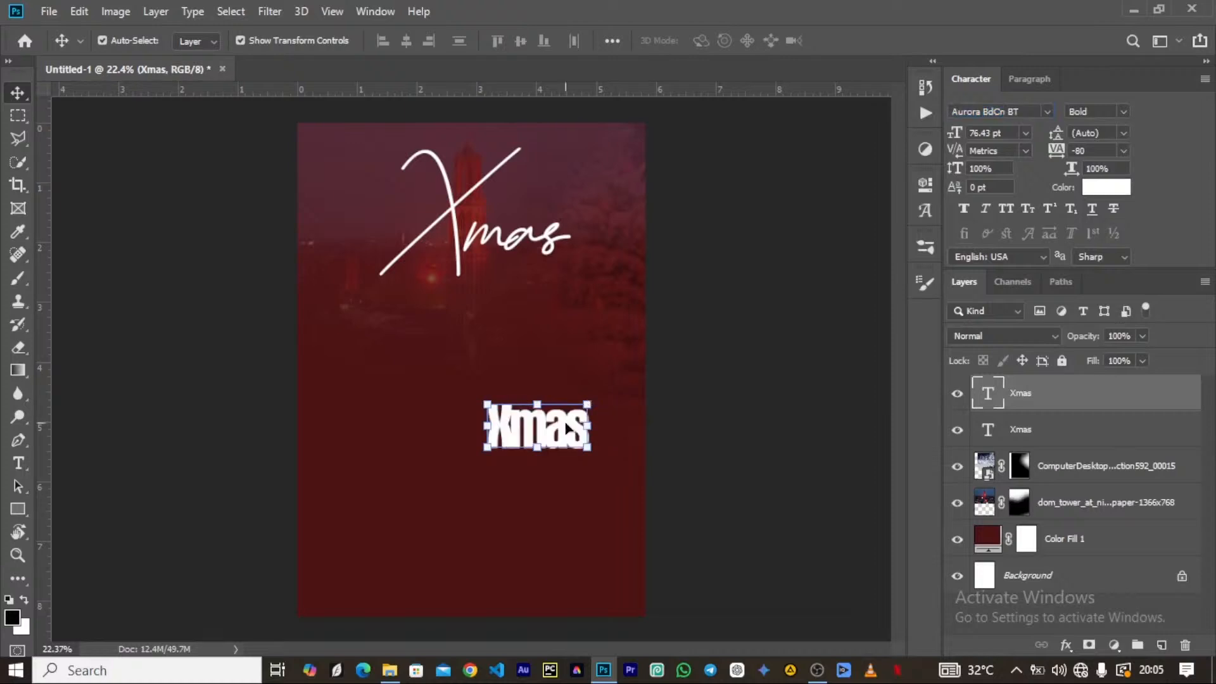
pyautogui.moveTo(568, 430); pyautogui.dragTo(489, 391)
# Replace the copied Xmas text in the middle of the poster with "AFROJAMS" and set its tracking to 0
pyautogui.press('t')
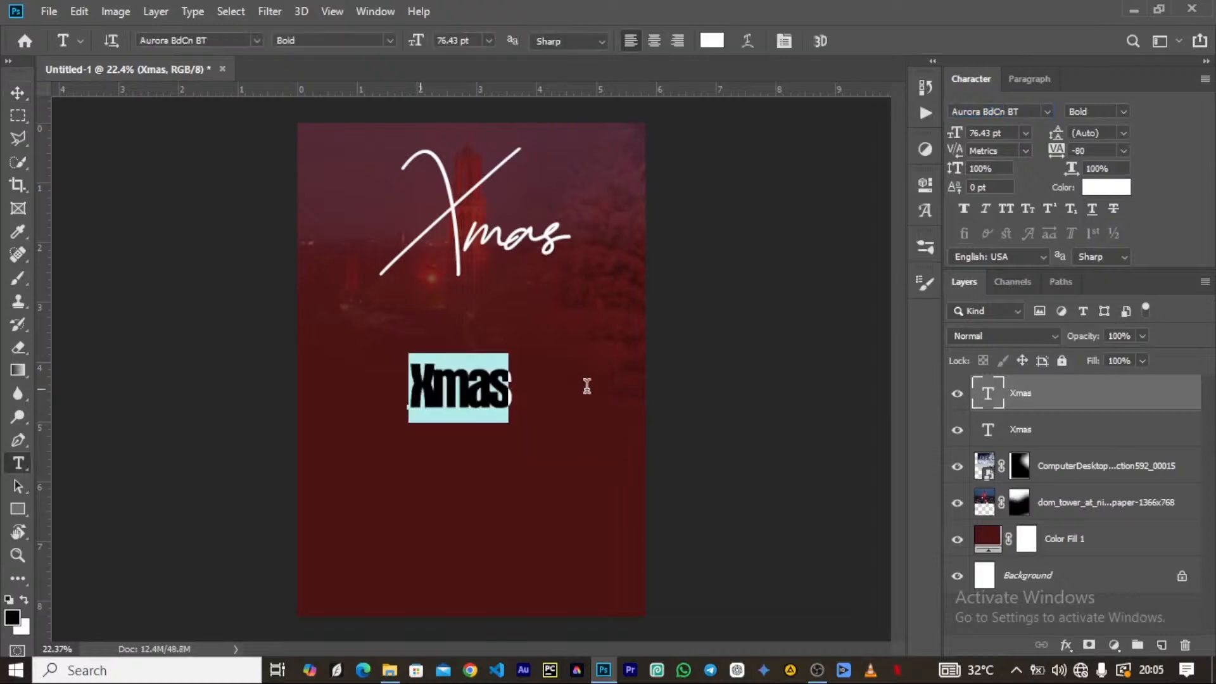
pyautogui.press('Return')
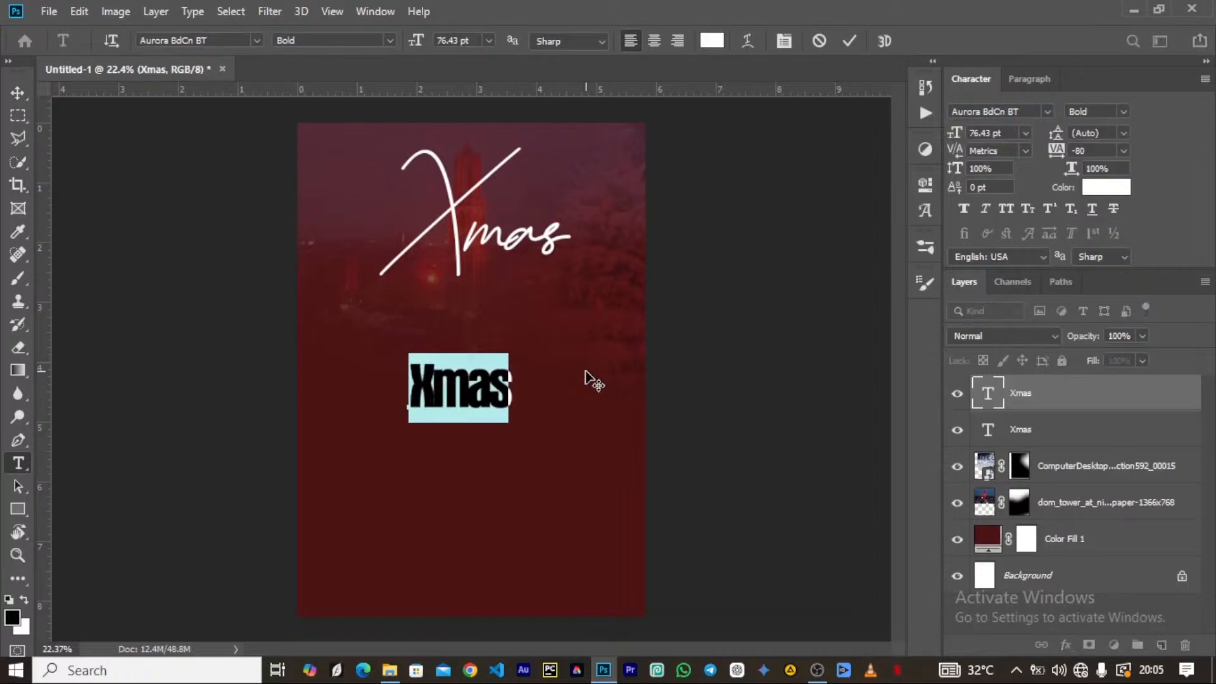
pyautogui.write('AFROJAMS')
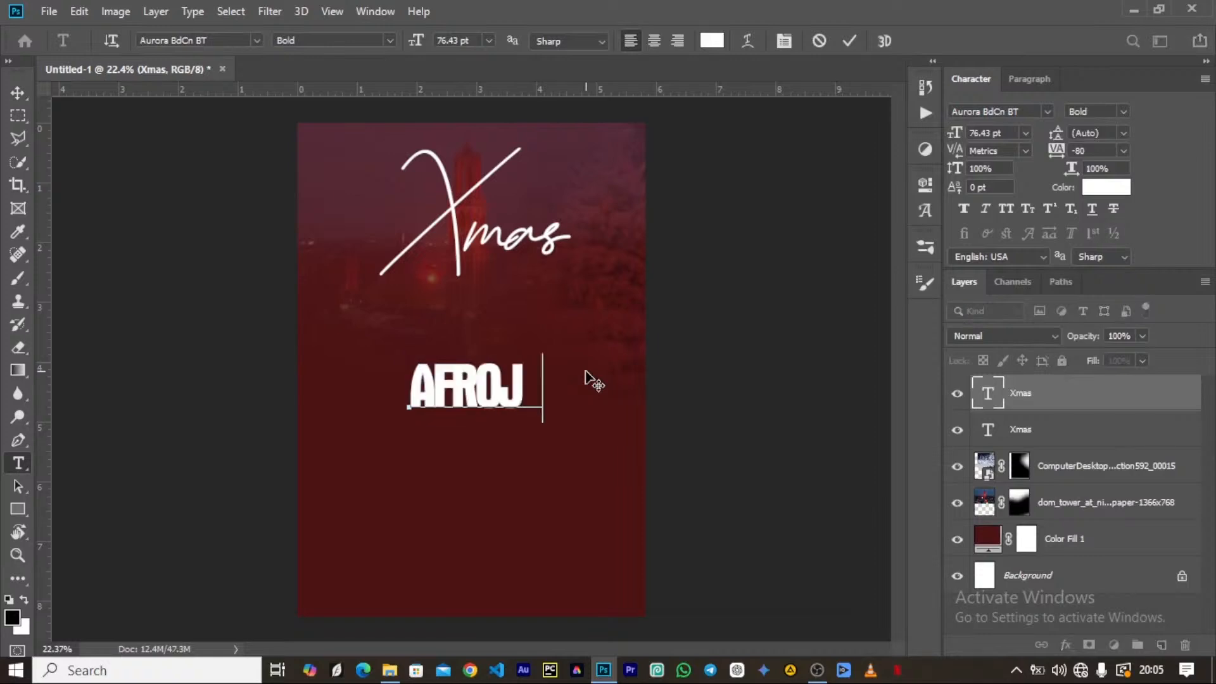
pyautogui.click(720, 224)
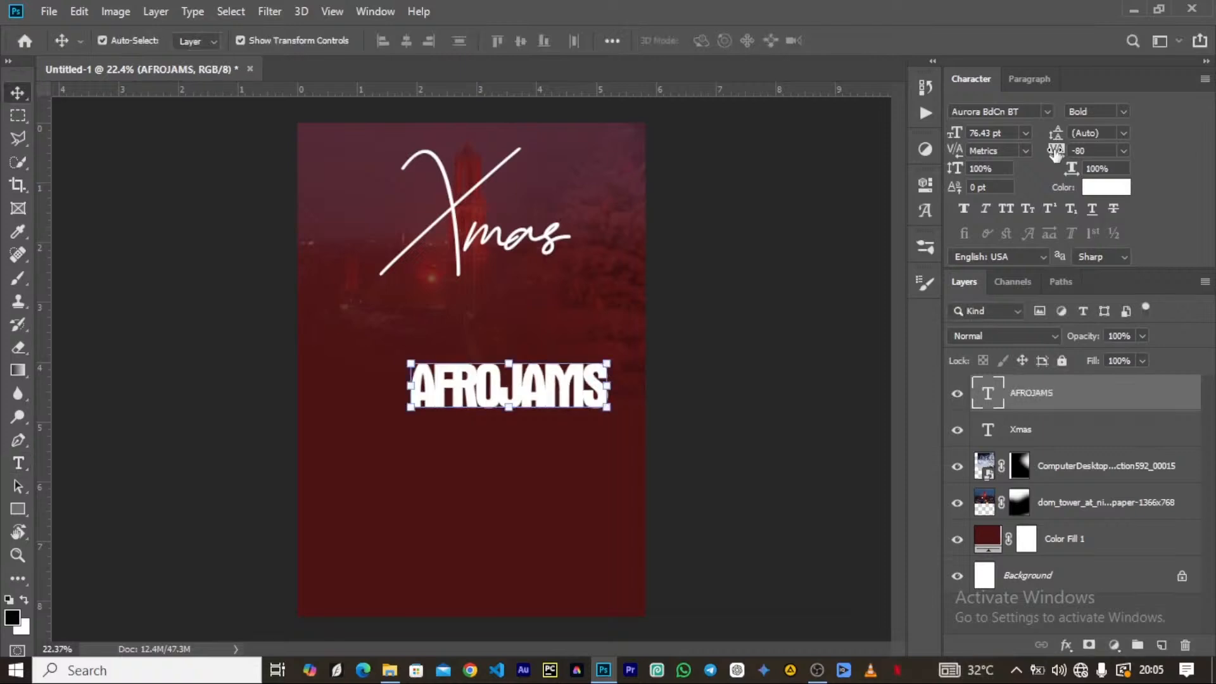
pyautogui.moveTo(1055, 152); pyautogui.dragTo(1058, 153)
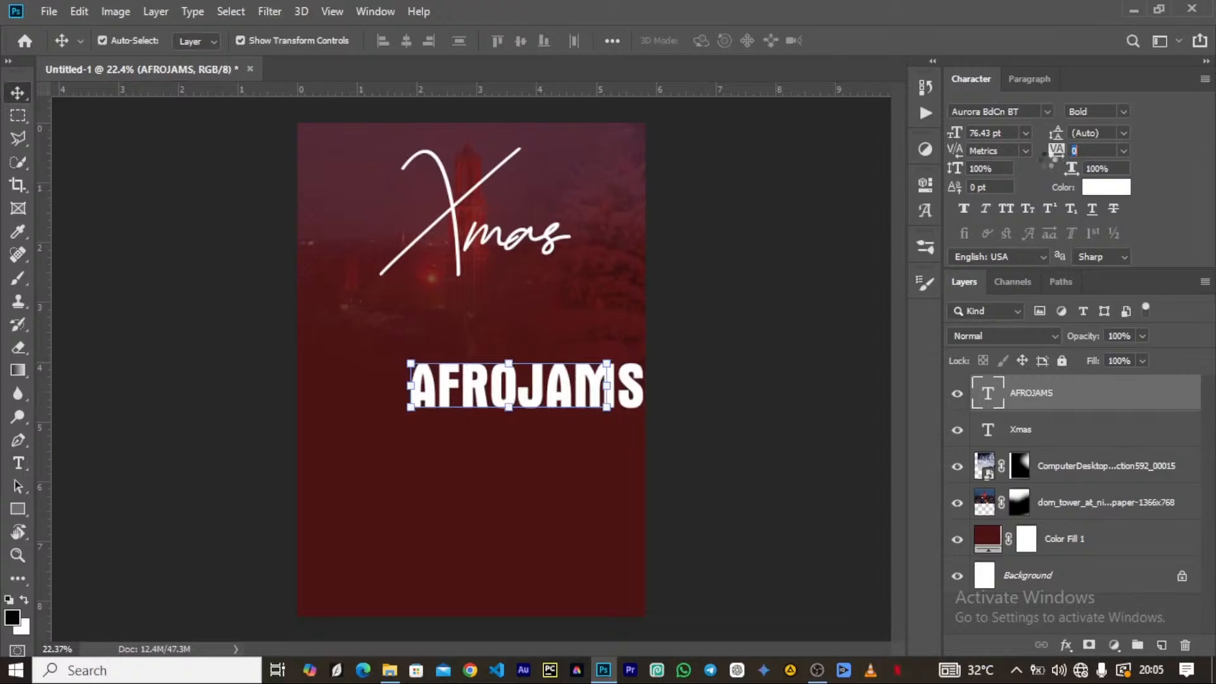
# Move the AFROJAMS text directly beneath the Xmas title and scale it down to about 82.5%
pyautogui.moveTo(604, 382); pyautogui.dragTo(570, 327)
pyautogui.hotkey('ctrl', 't')
pyautogui.moveTo(355, 327); pyautogui.dragTo(374, 321)
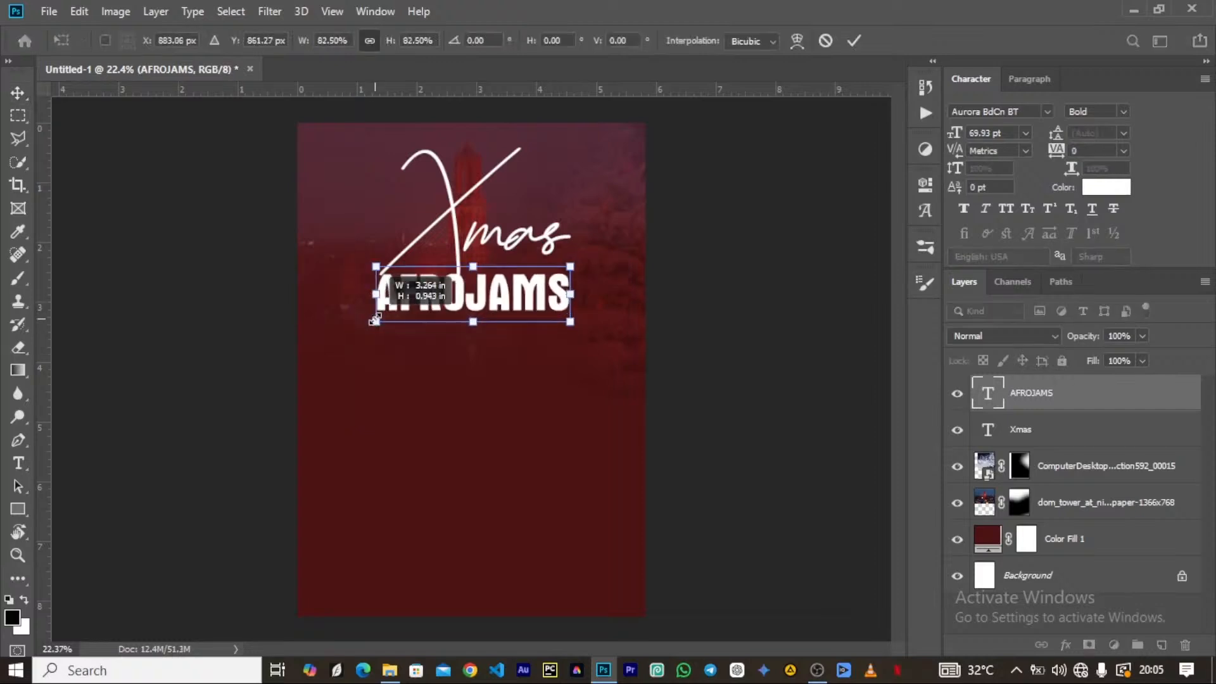
pyautogui.press('Return')
pyautogui.moveTo(509, 295); pyautogui.dragTo(506, 297)
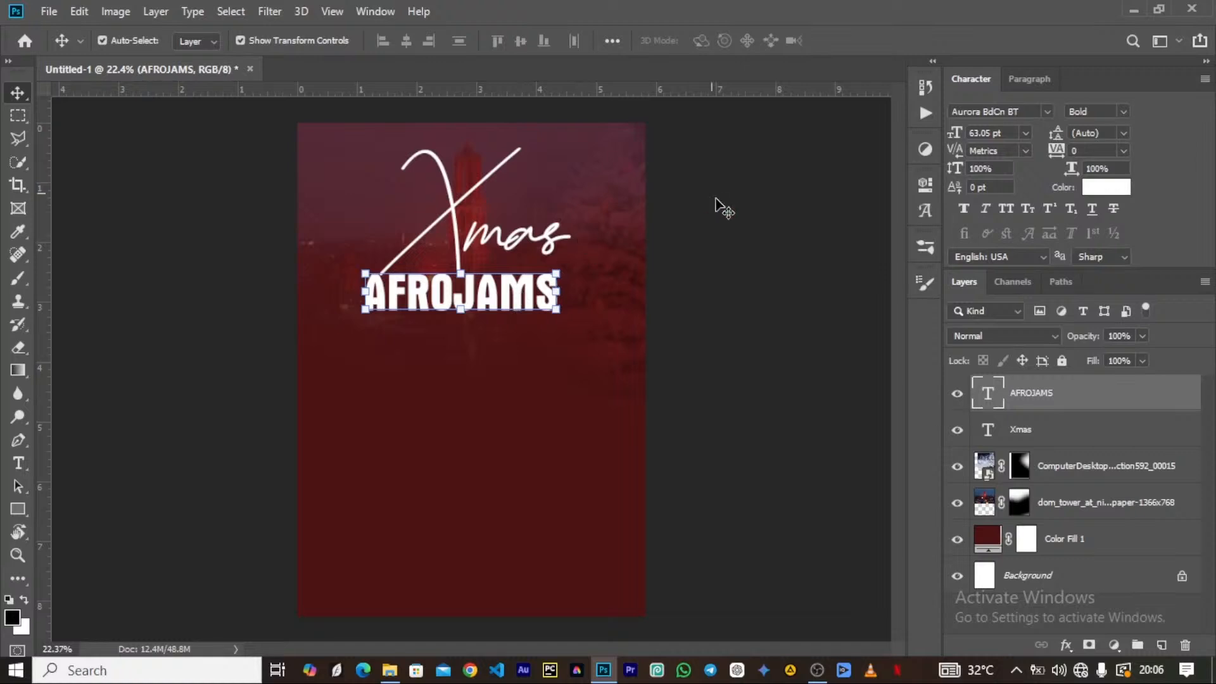
# Set the AFROJAMS text color to orange FC8902
pyautogui.click(1103, 190)
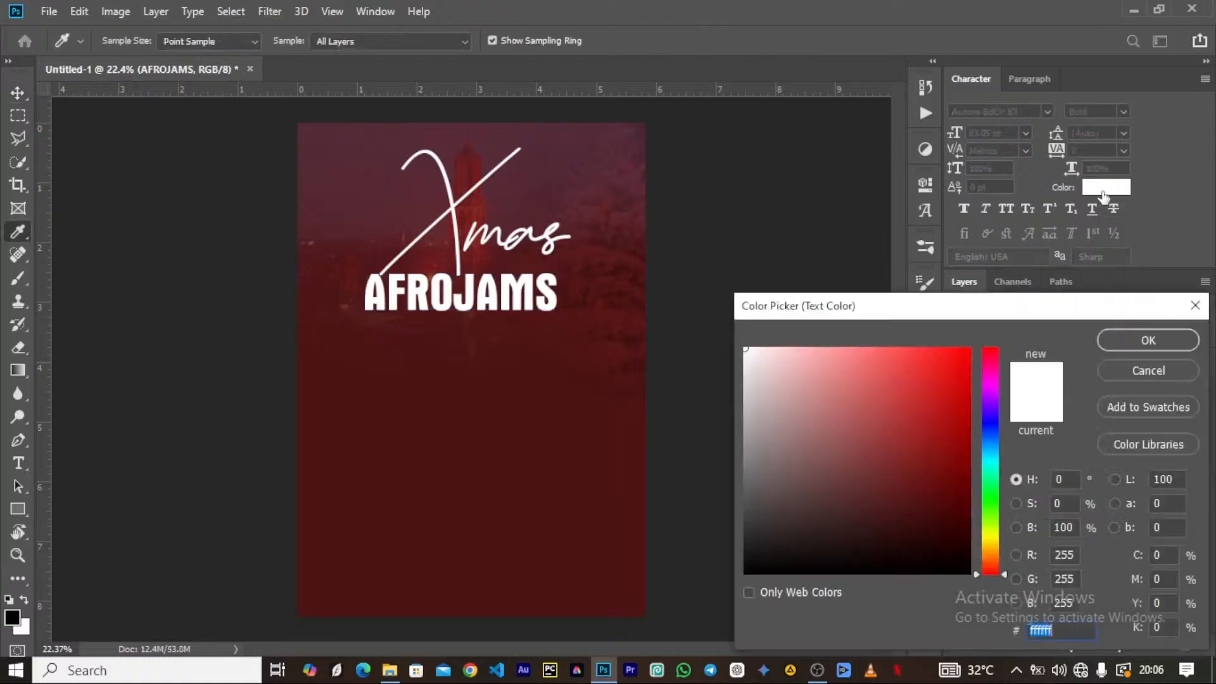
pyautogui.write('C')
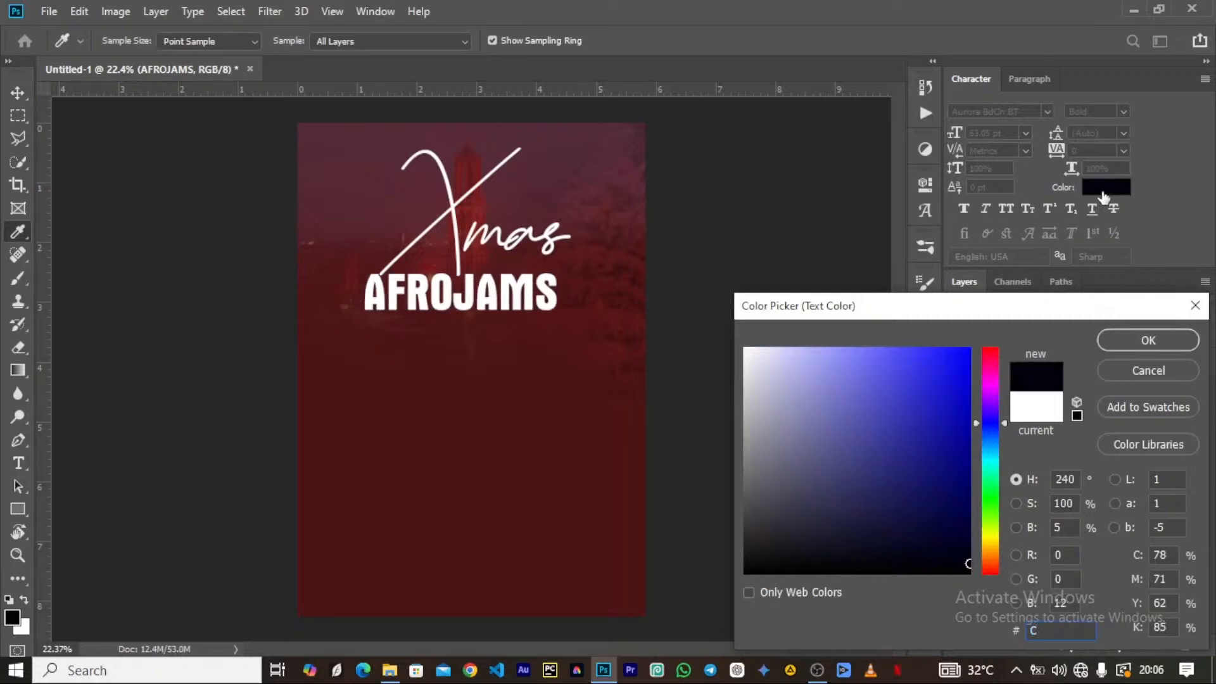
pyautogui.write('F')
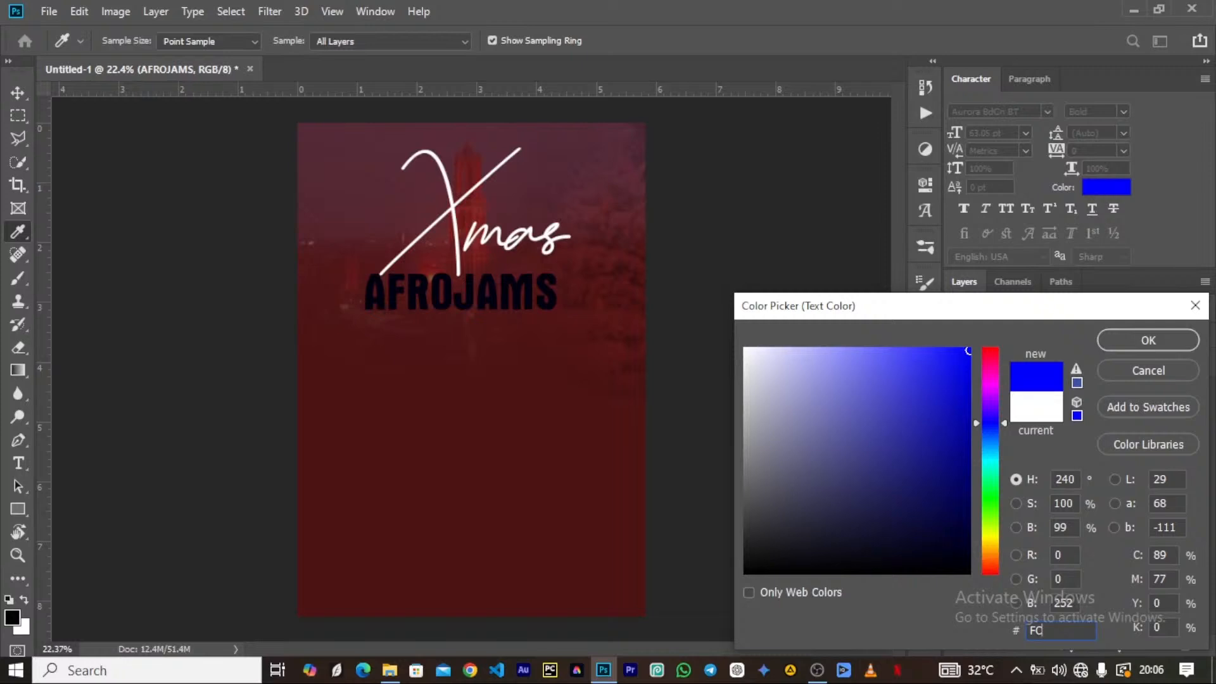
pyautogui.write('8902')
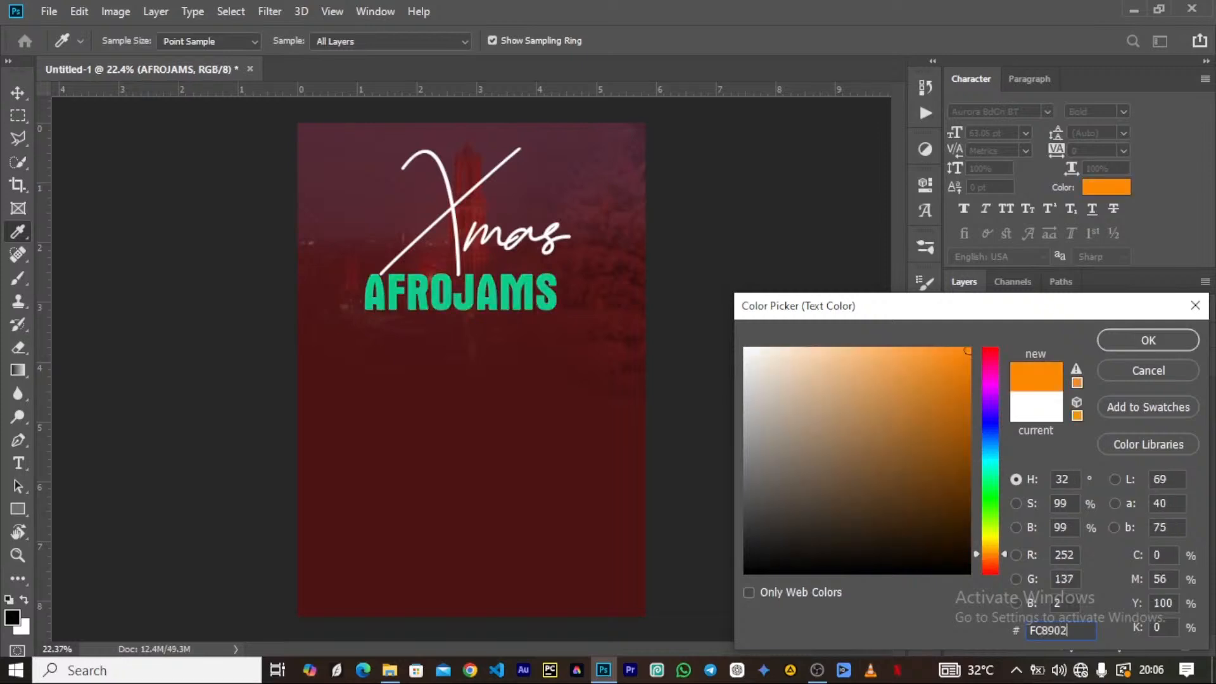
pyautogui.press('Return')
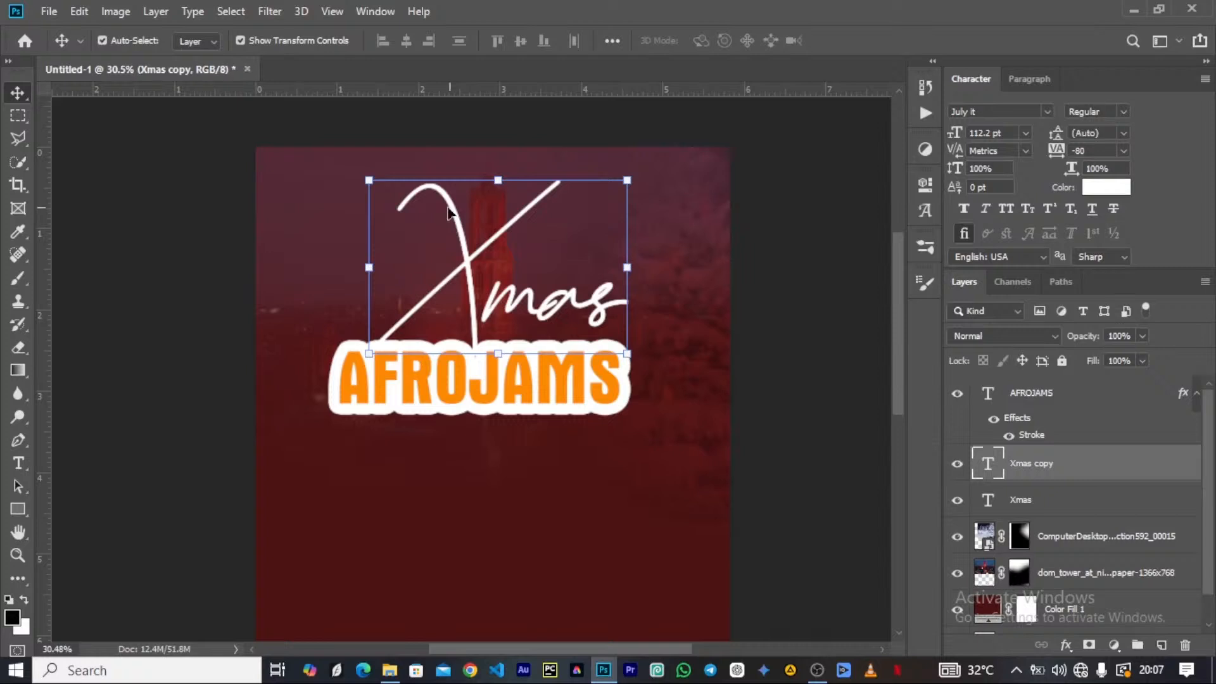
# Scale the Xmas copy up to about 103% so its strokes are offset up and to the left of the original
pyautogui.click(368, 179)
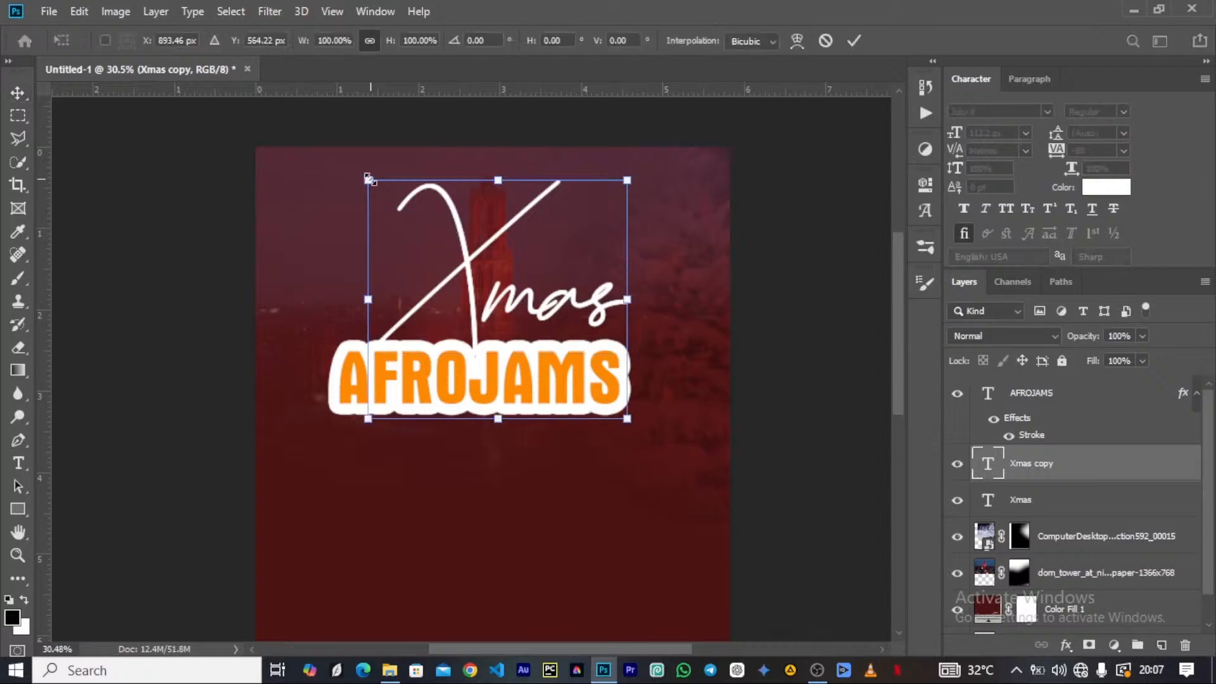
pyautogui.moveTo(368, 179); pyautogui.dragTo(359, 173)
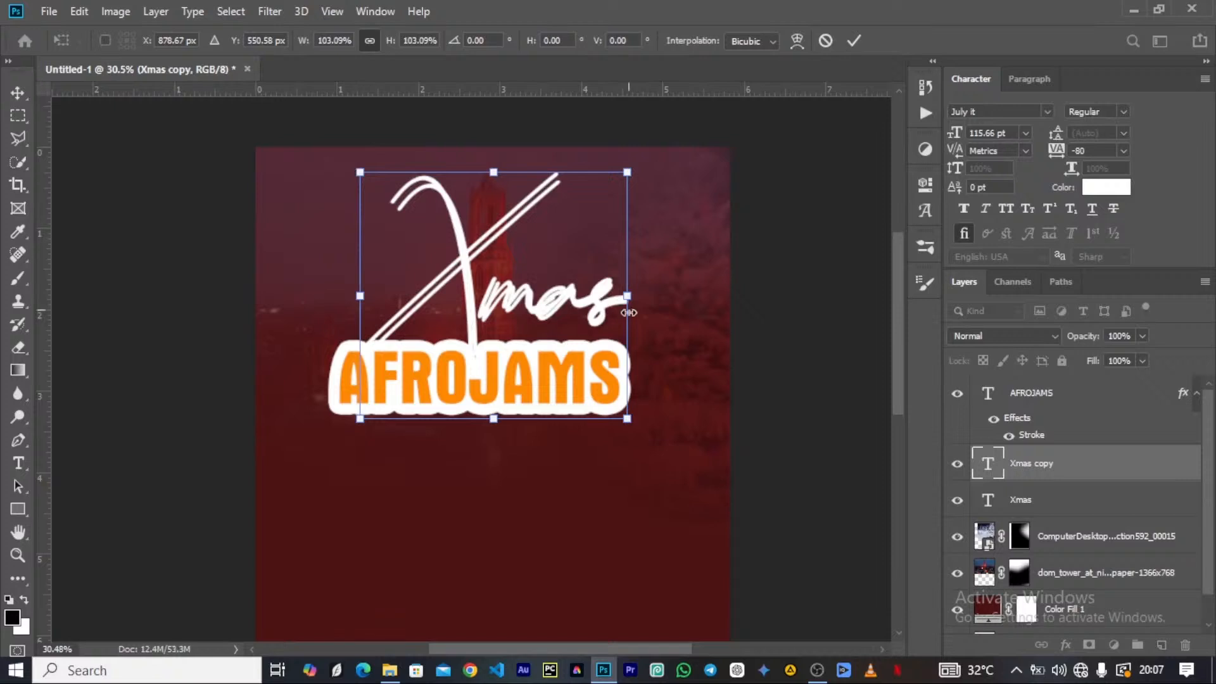
pyautogui.press('Return')
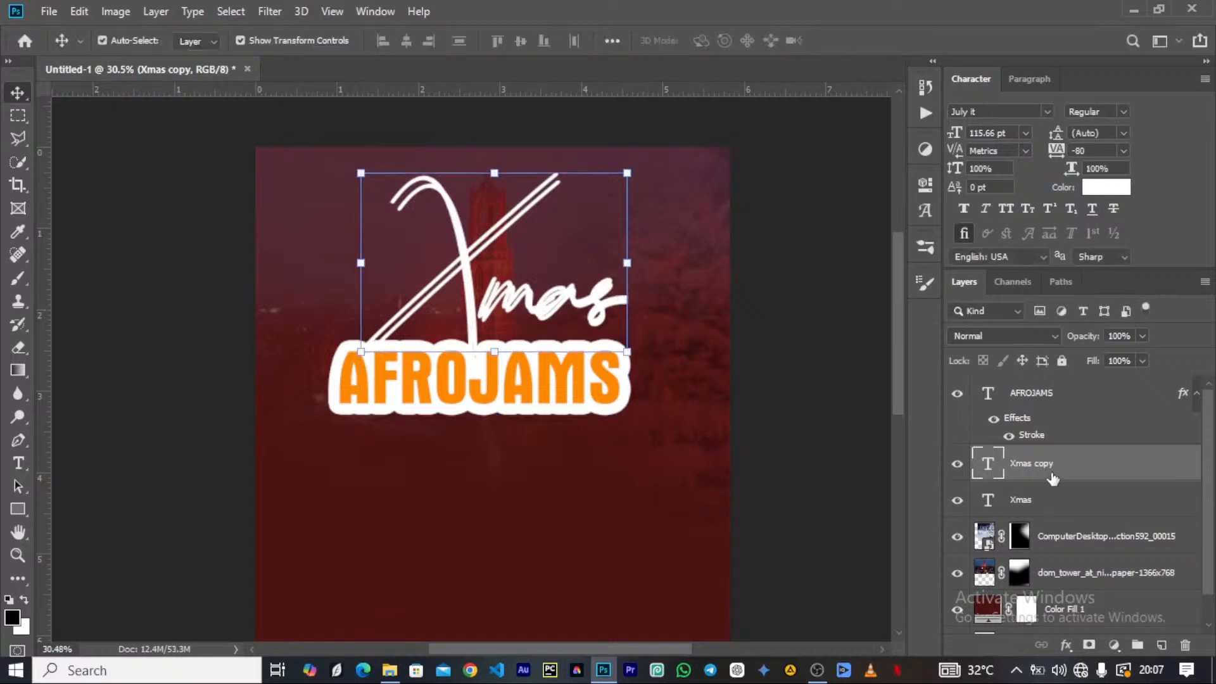
# Rasterize the Xmas copy layer and clear its duplicated letters after the X using a rectangular marquee selection
pyautogui.click(17, 116)
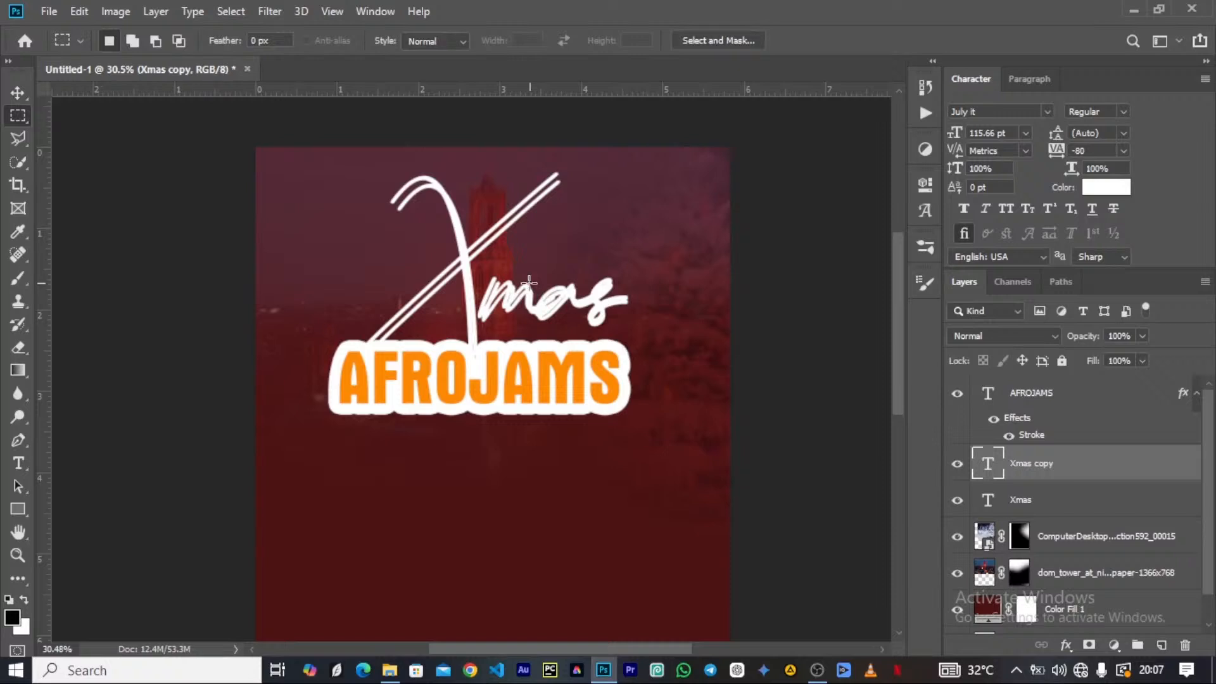
pyautogui.moveTo(502, 264); pyautogui.dragTo(682, 431)
pyautogui.press('Delete')
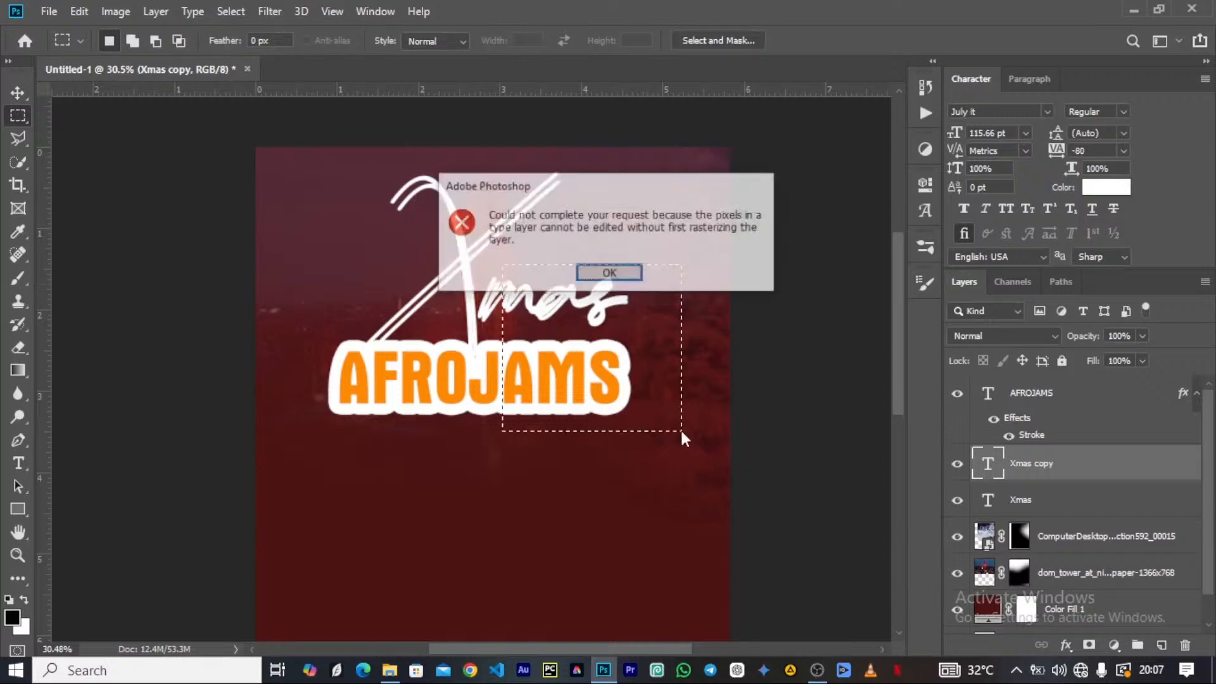
pyautogui.press('Return')
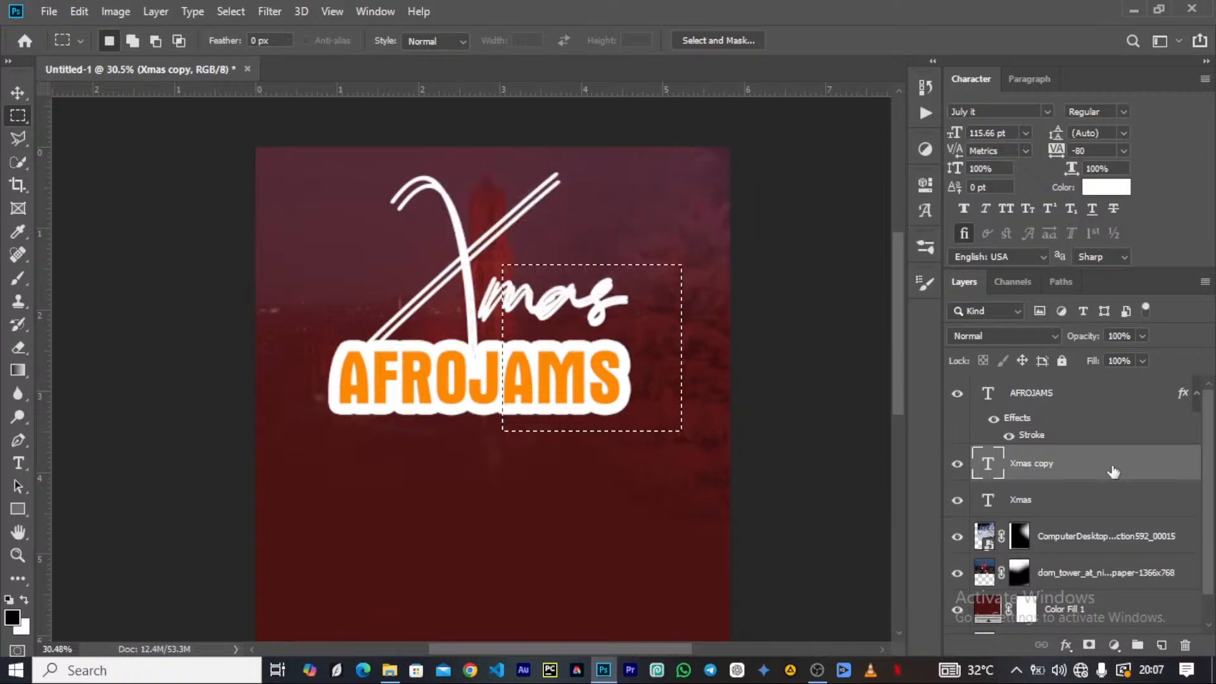
pyautogui.rightClick(1112, 472)
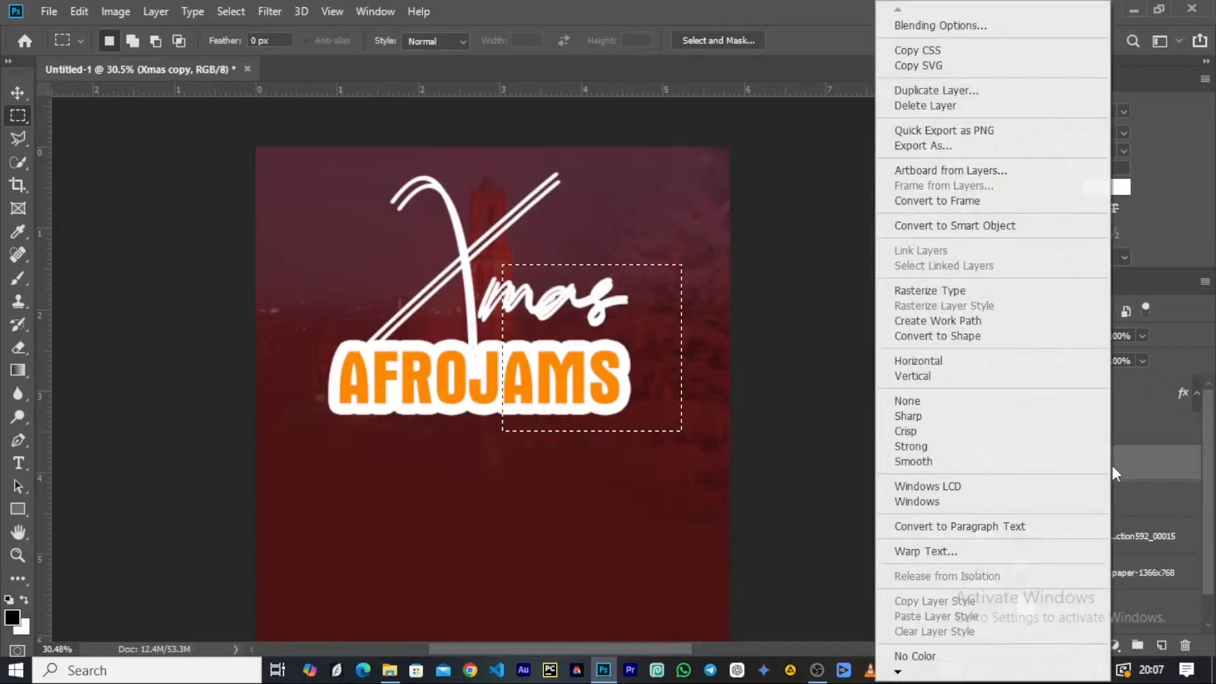
pyautogui.click(929, 290)
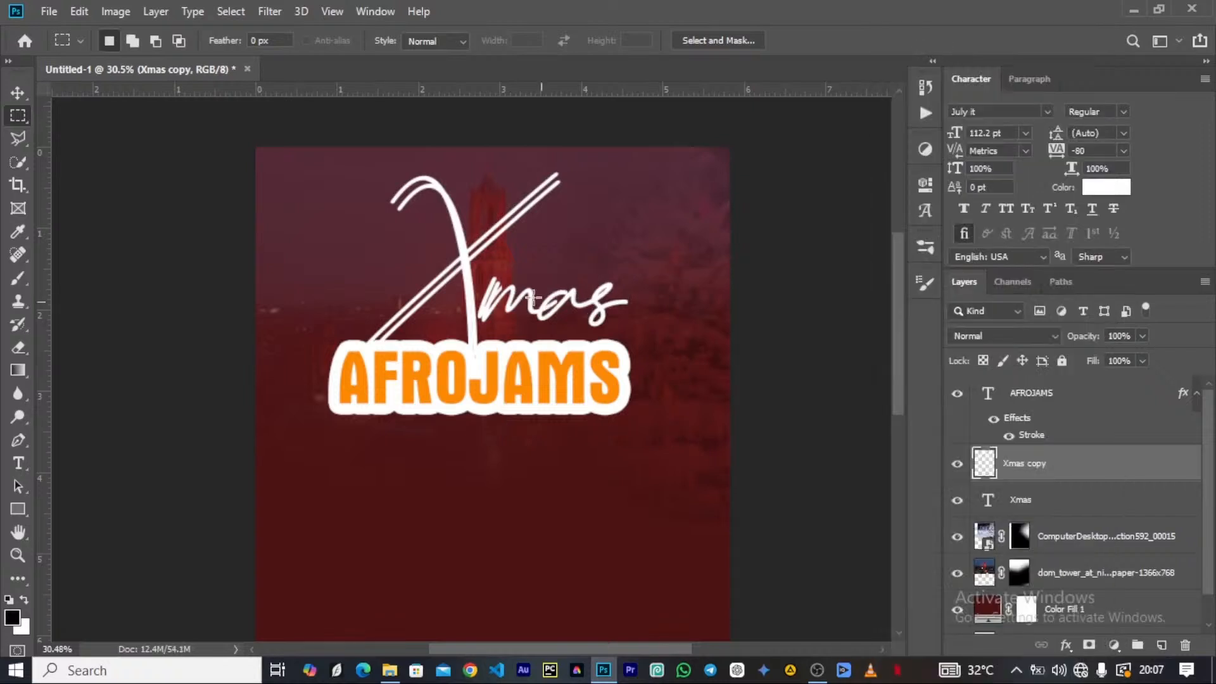
# Delete the leftover duplicate strokes of the m beside the X on the Xmas copy and clear the selection
pyautogui.moveTo(483, 281); pyautogui.dragTo(516, 359)
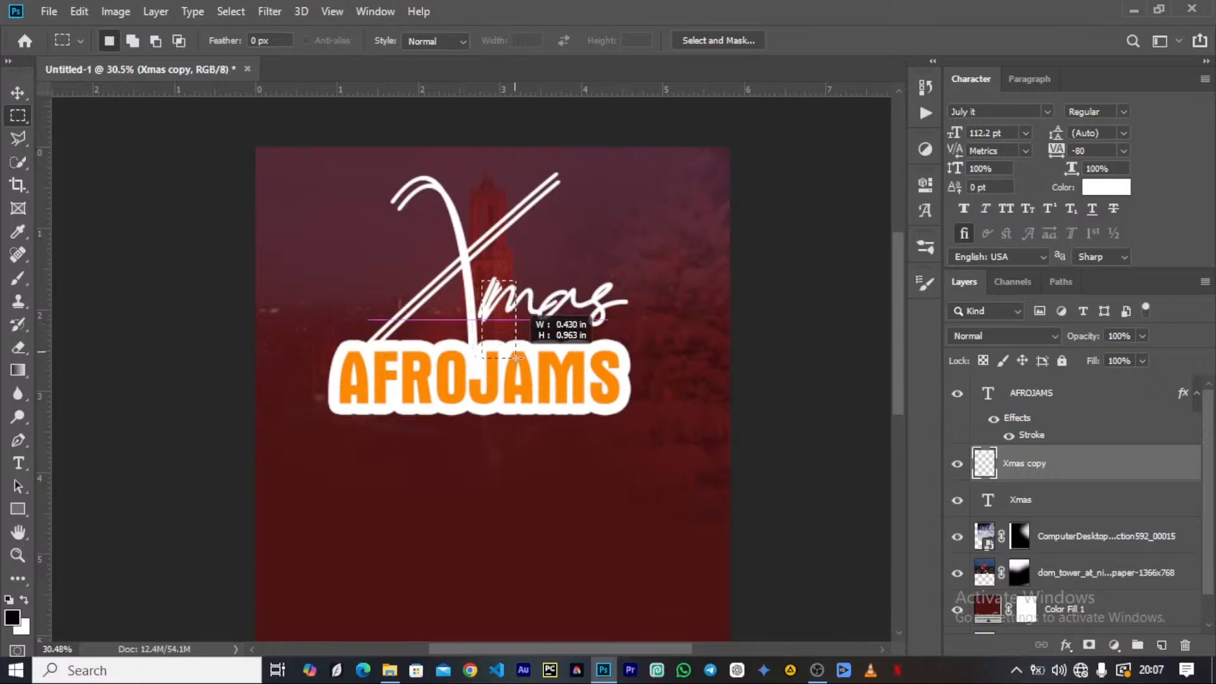
pyautogui.press('Delete')
pyautogui.hotkey('ctrl', 'd')
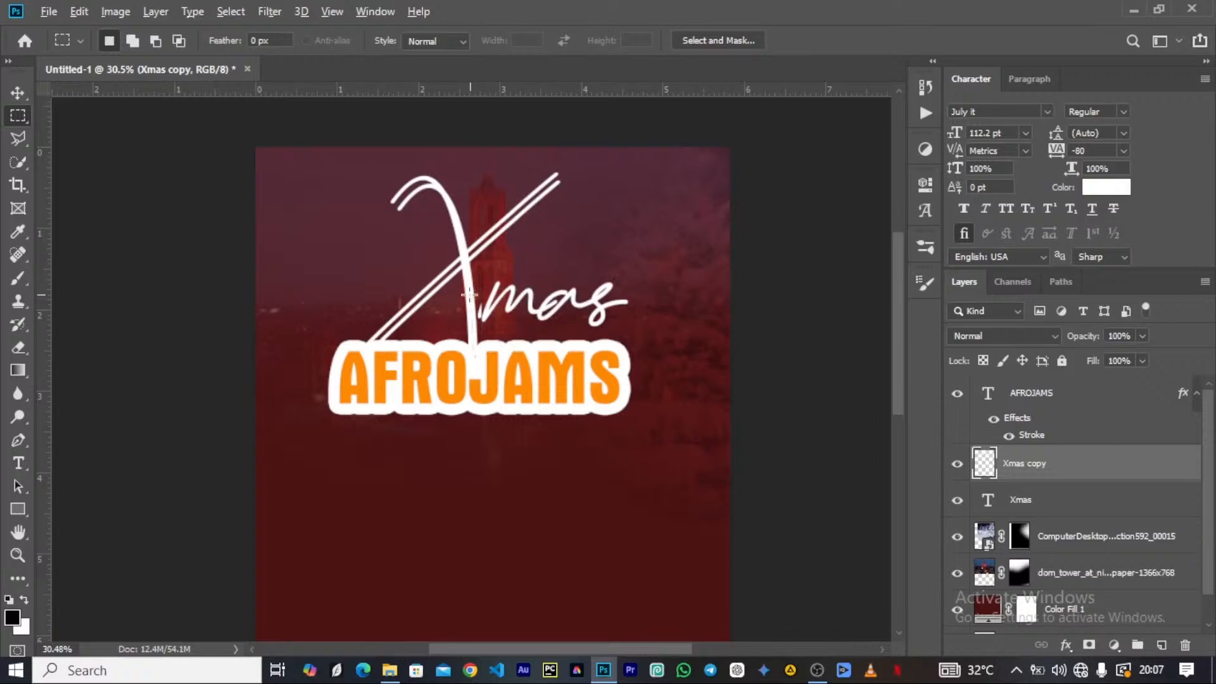
# Examine the doubled X strokes and the AFROJAMS title up close and against the whole poster
pyautogui.scroll(2, 469, 294)
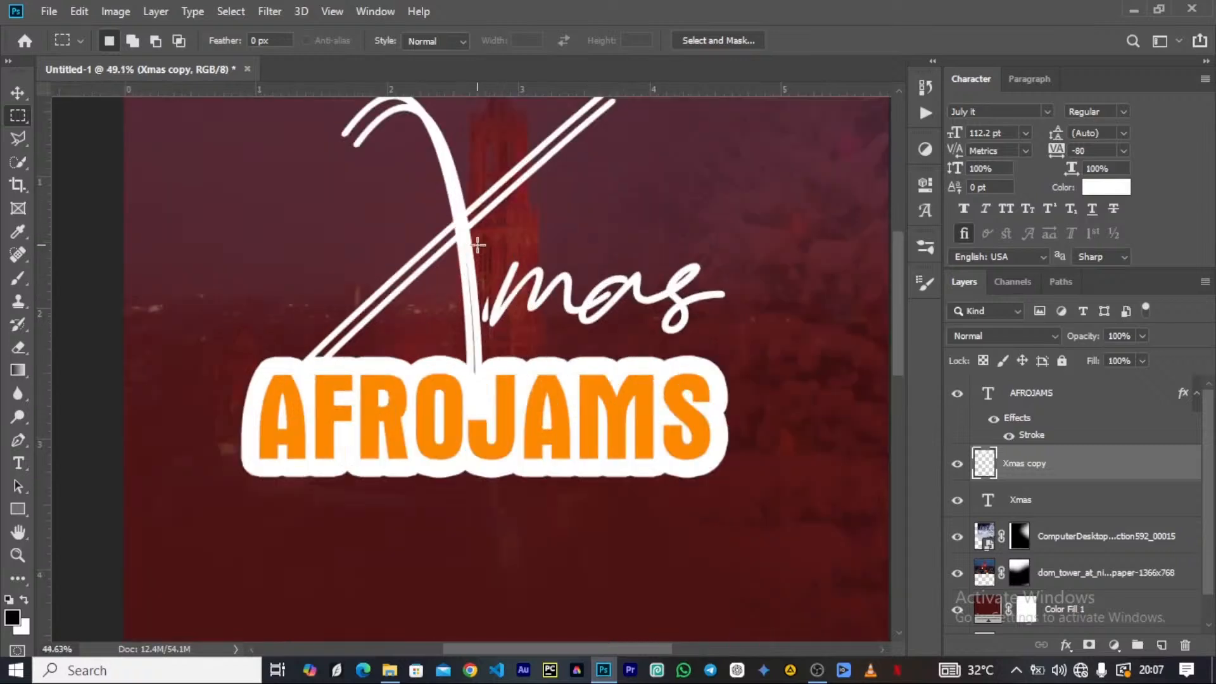
pyautogui.scroll(-2, 477, 244)
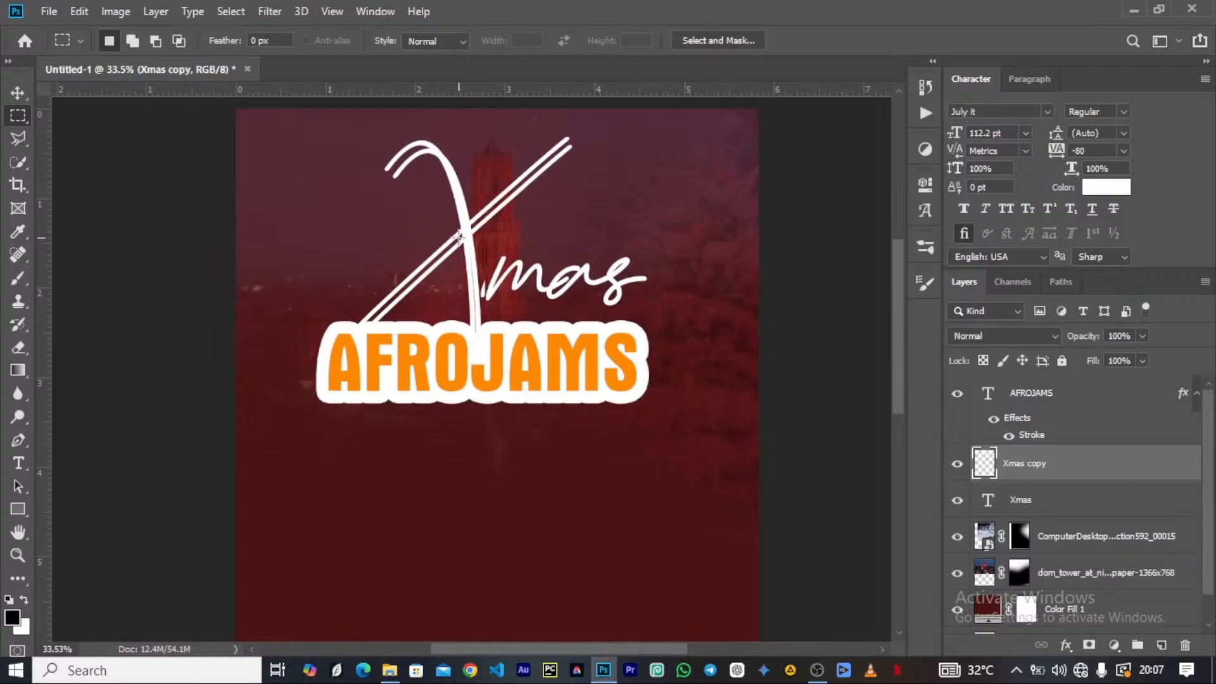
pyautogui.press('v')
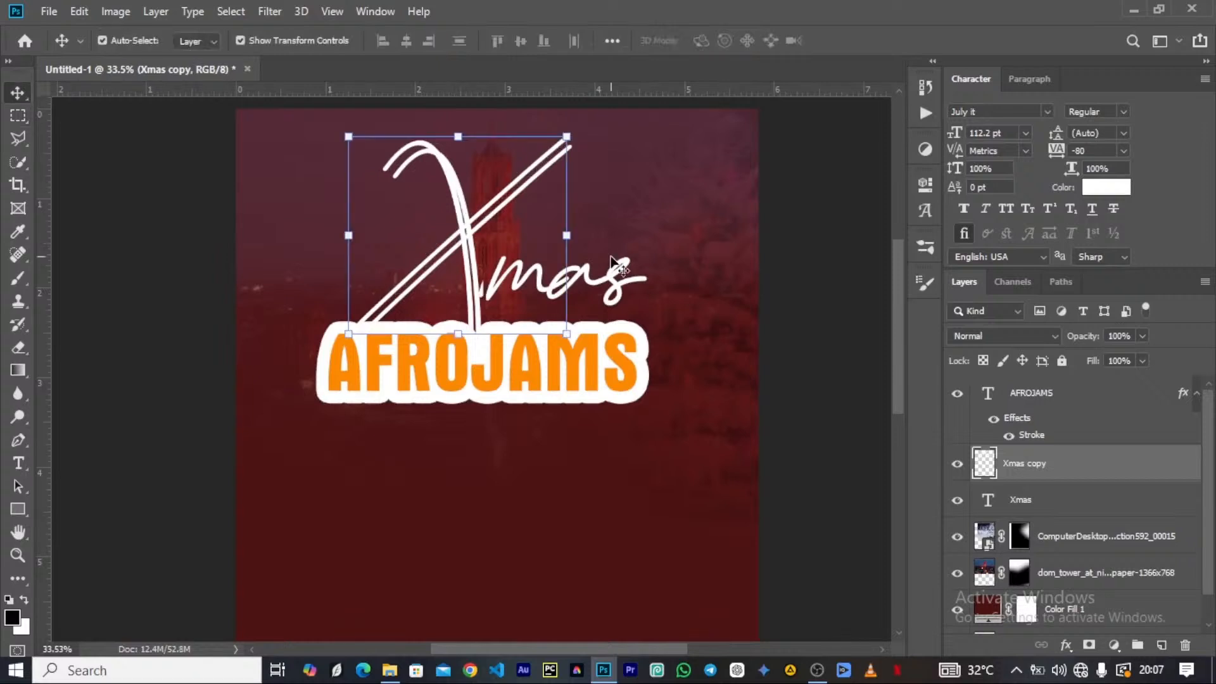
pyautogui.scroll(-2, 437, 268)
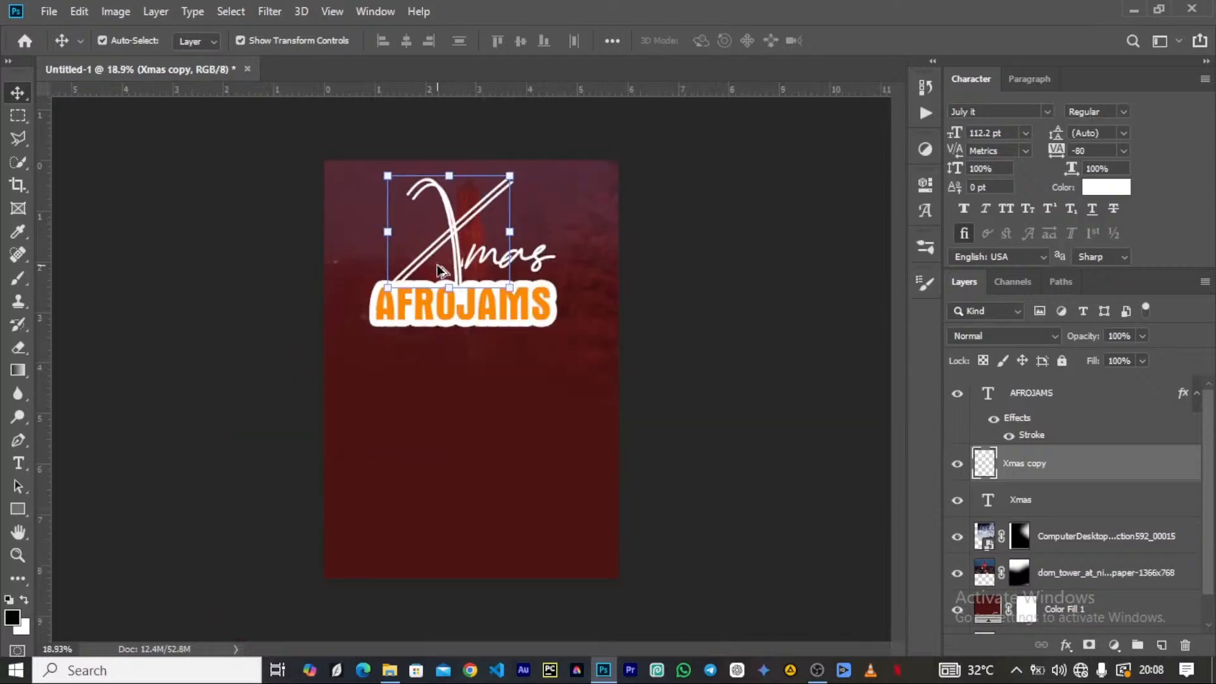
pyautogui.scroll(2, 437, 268)
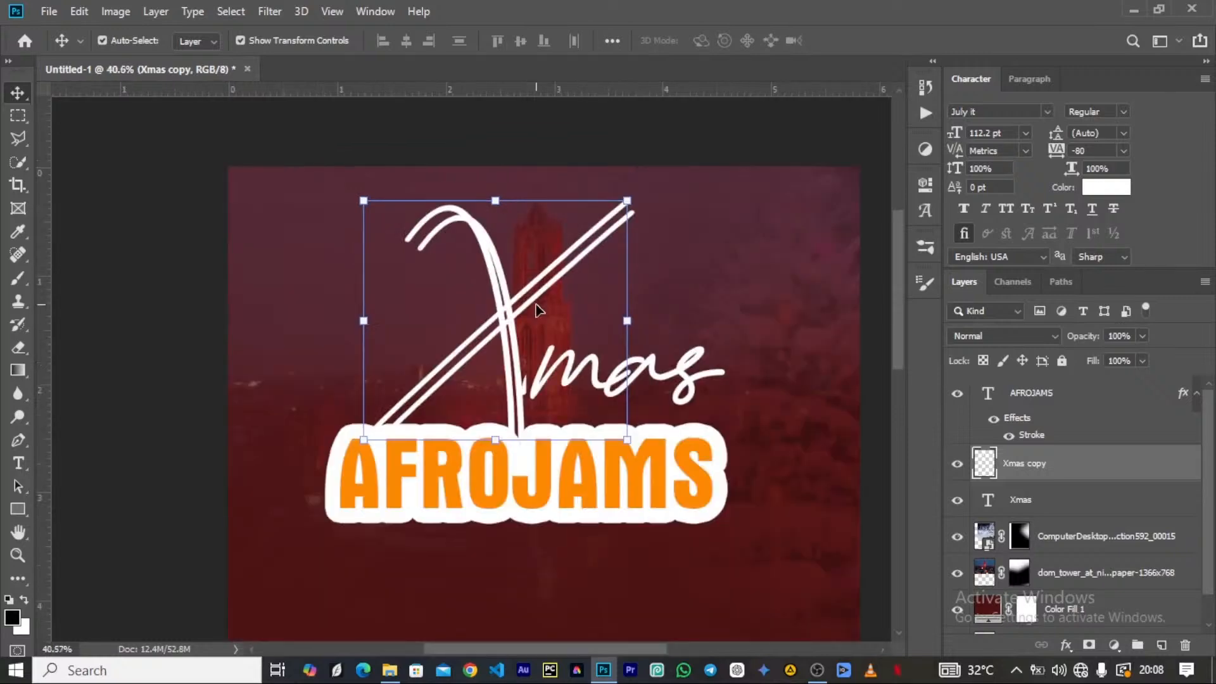
pyautogui.scroll(-2, 537, 310)
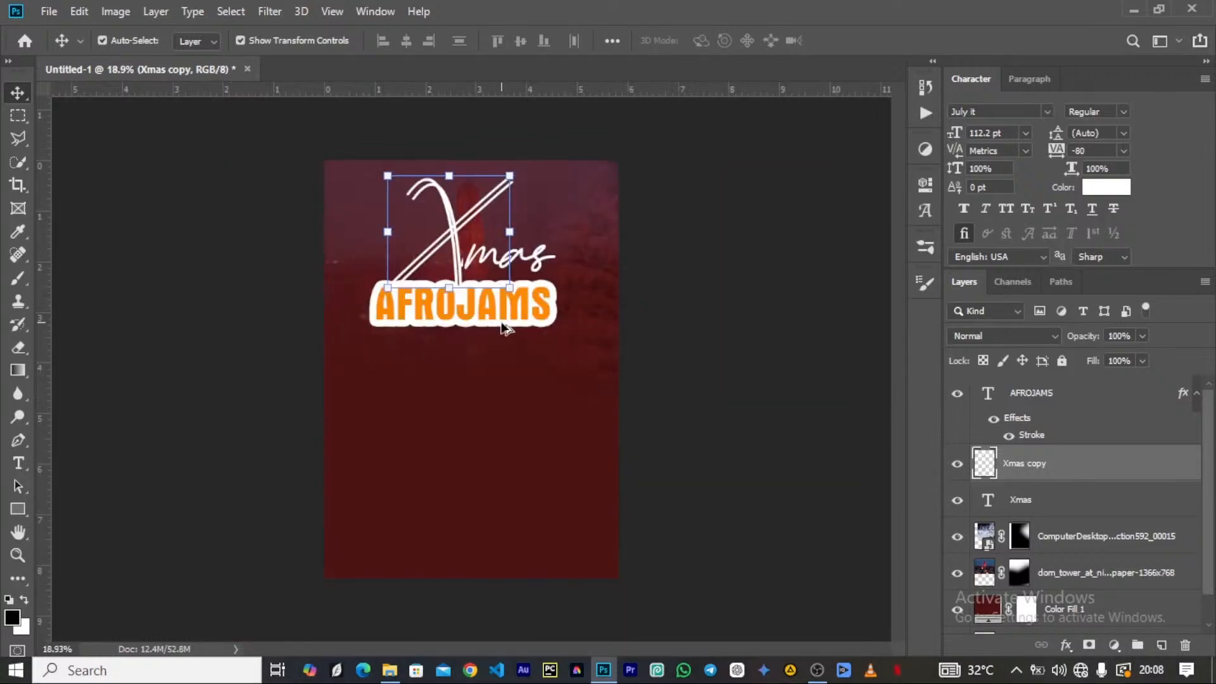
pyautogui.scroll(1, 427, 279)
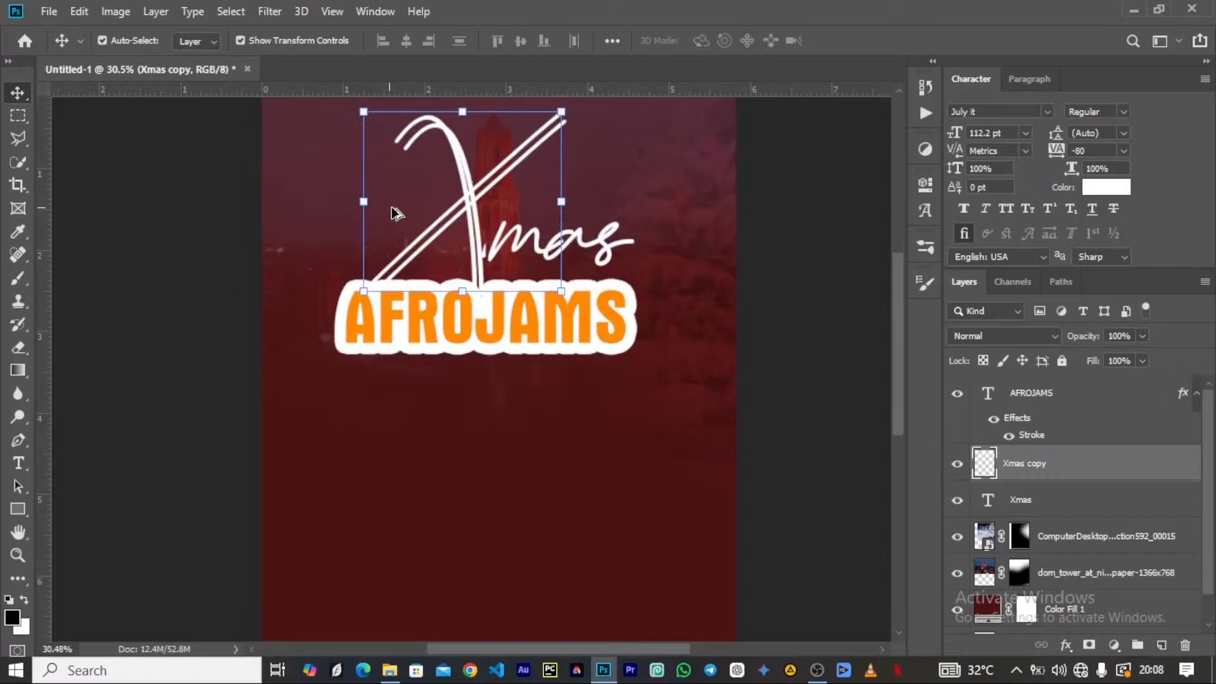
pyautogui.scroll(-1, 435, 298)
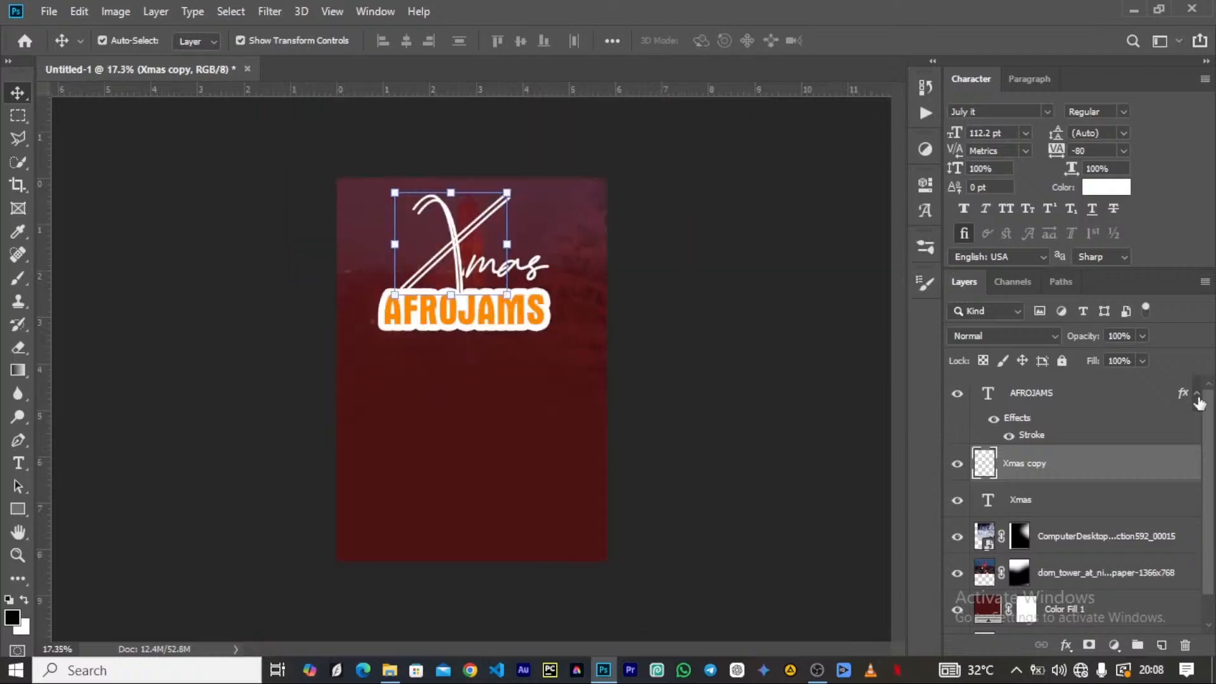
# Group the AFROJAMS and Xmas copy layers, and add the original Xmas text layer to the group
pyautogui.click(1197, 395)
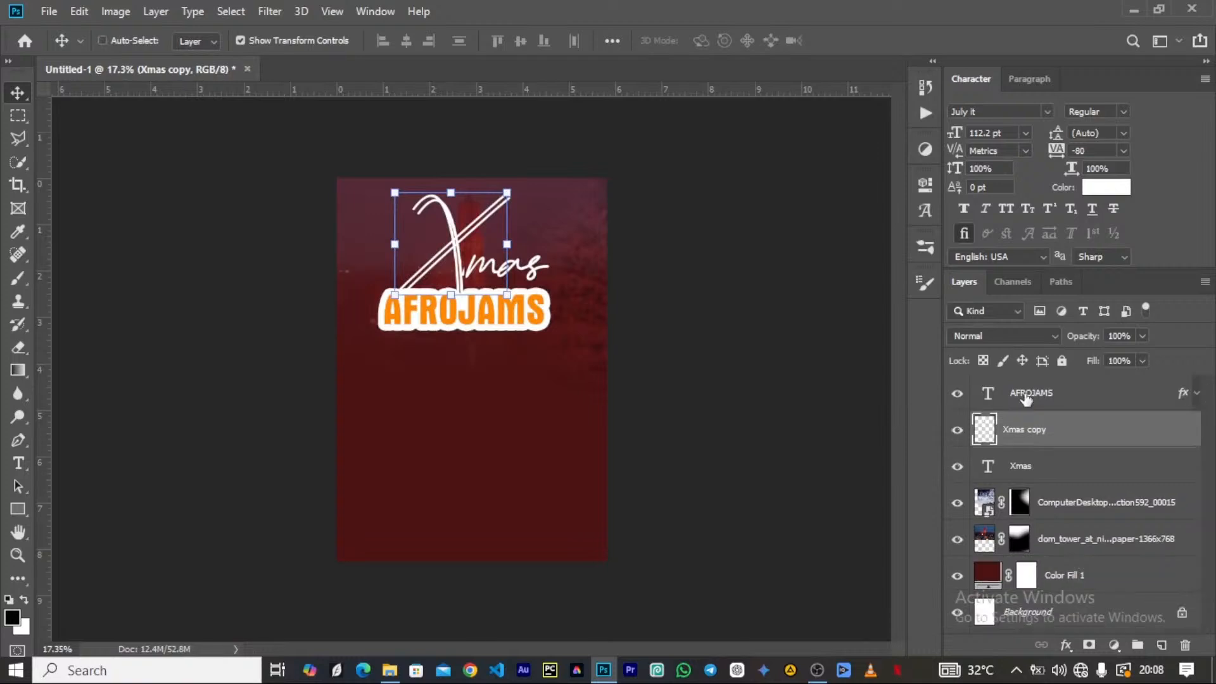
pyautogui.keyDown('shift'); pyautogui.click(1025, 395); pyautogui.keyUp('shift')
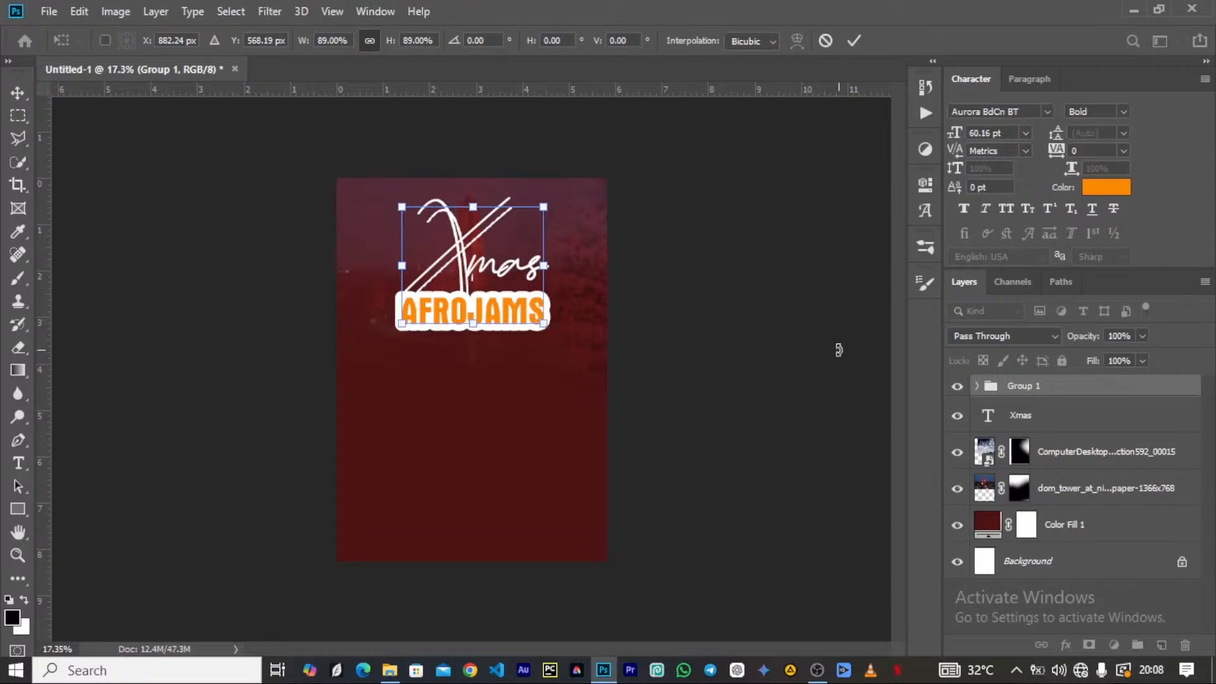
pyautogui.press('Escape')
pyautogui.moveTo(1030, 415); pyautogui.dragTo(1031, 386)
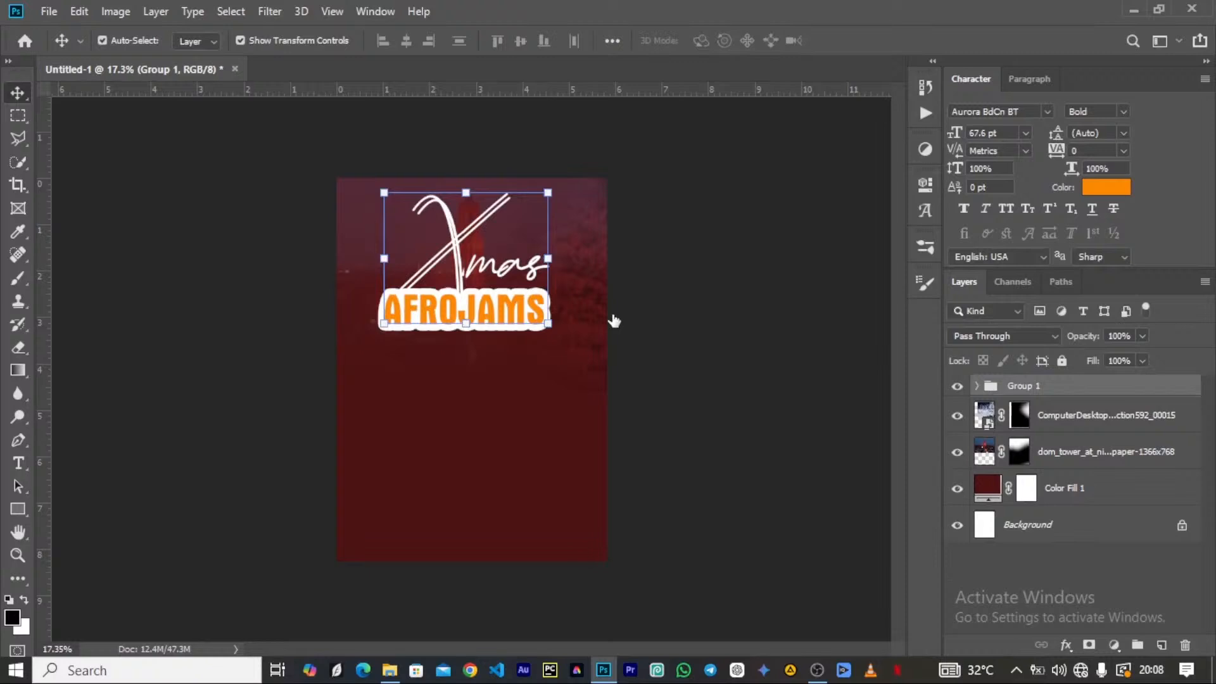
# Center the title group horizontally on the poster canvas and clear the selection
pyautogui.hotkey('ctrl', 'a')
pyautogui.click(406, 41)
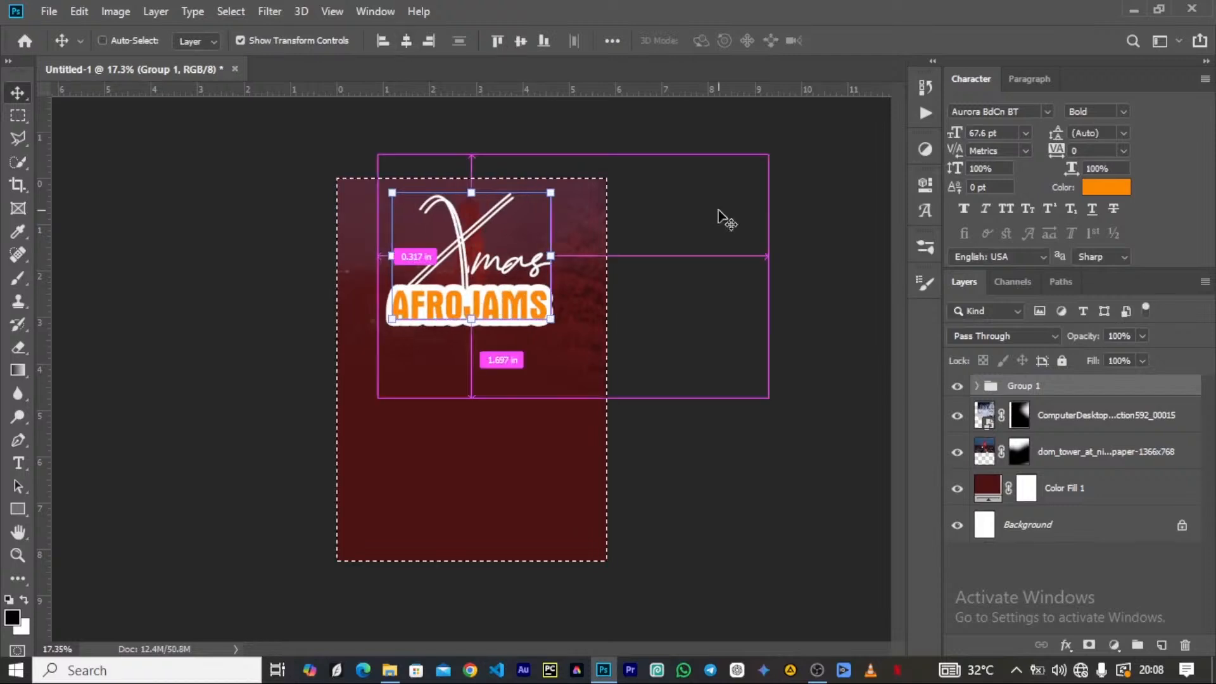
pyautogui.hotkey('ctrl', 'd')
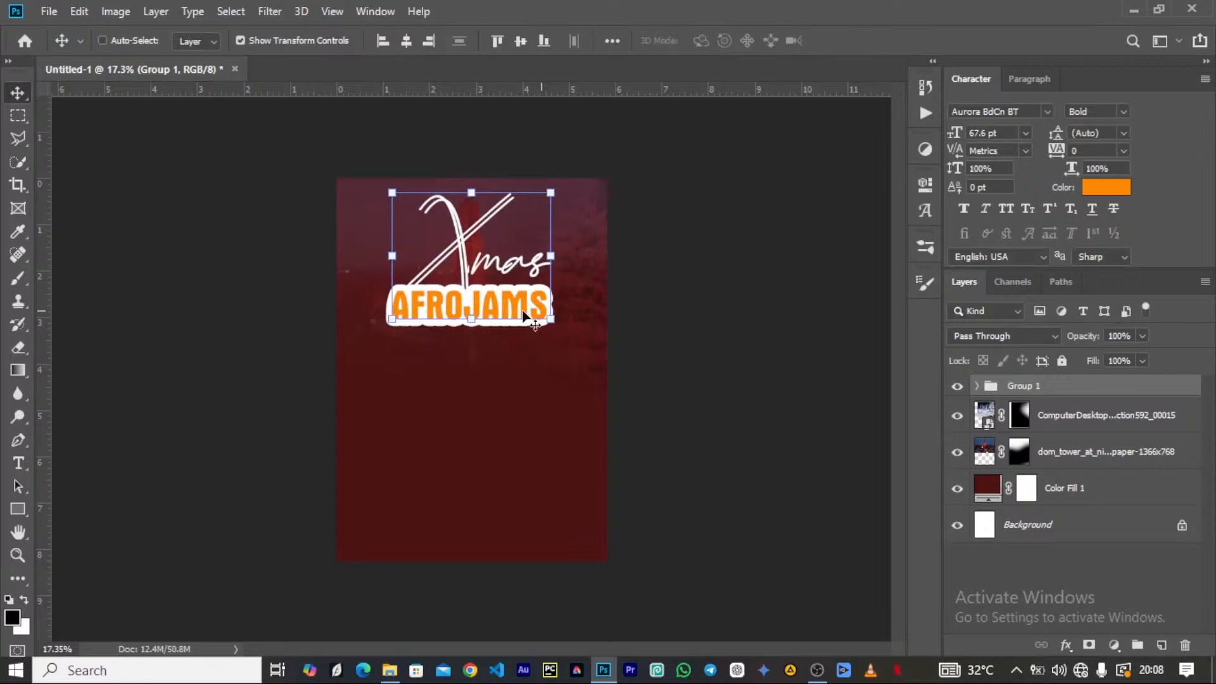
# Duplicate the AFROJAMS text below the title, move the copy above Group 1 without its outline effect, and collapse the group
pyautogui.hotkey('ctrl', '+')
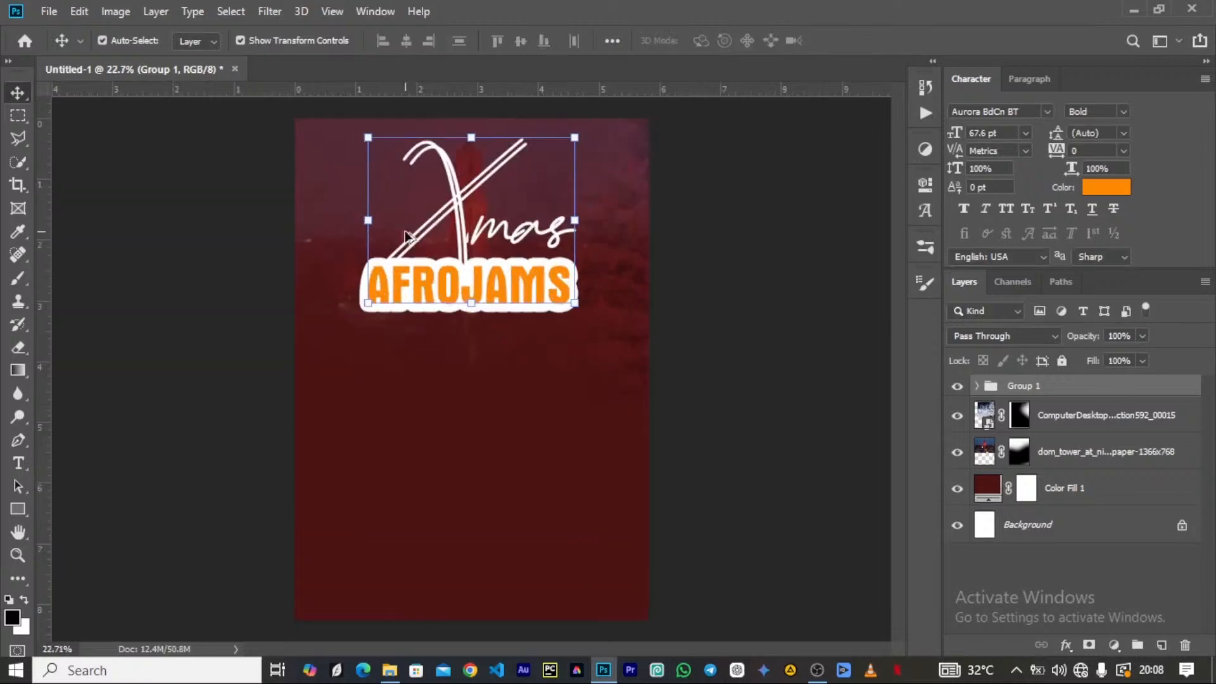
pyautogui.hotkey('ctrl', '+')
pyautogui.keyDown('ctrl'); pyautogui.click(561, 318); pyautogui.keyUp('ctrl')
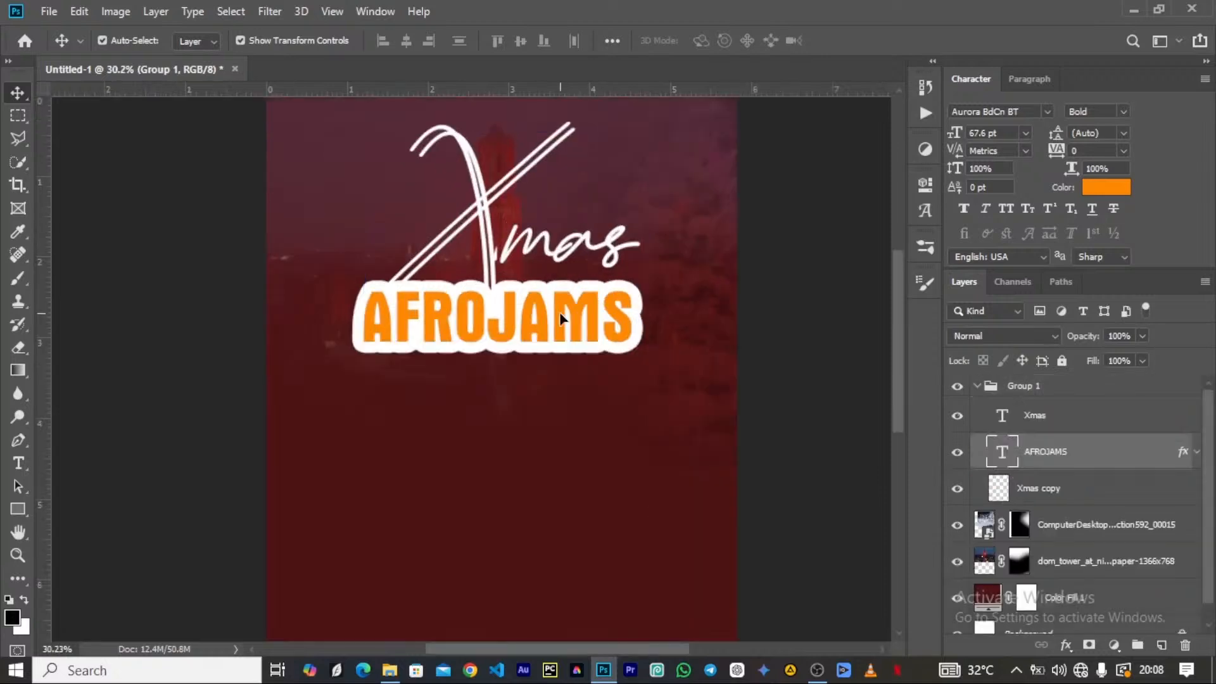
pyautogui.moveTo(560, 318); pyautogui.dragTo(547, 428)
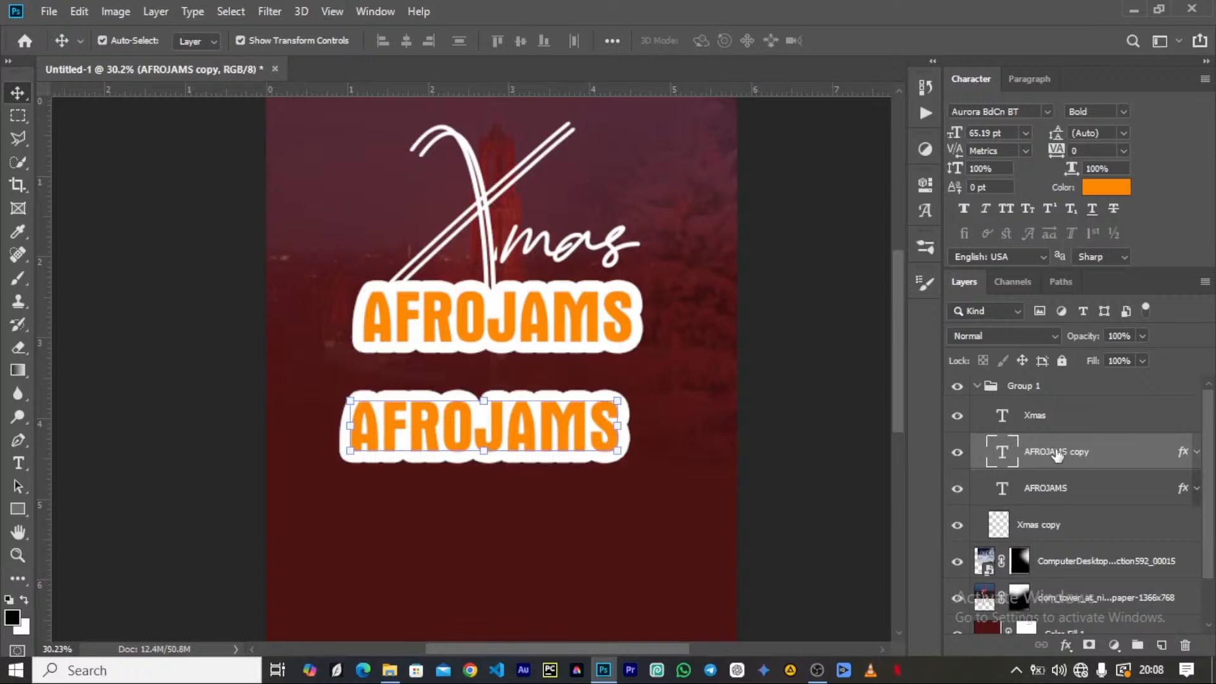
pyautogui.moveTo(1056, 455); pyautogui.dragTo(1036, 380)
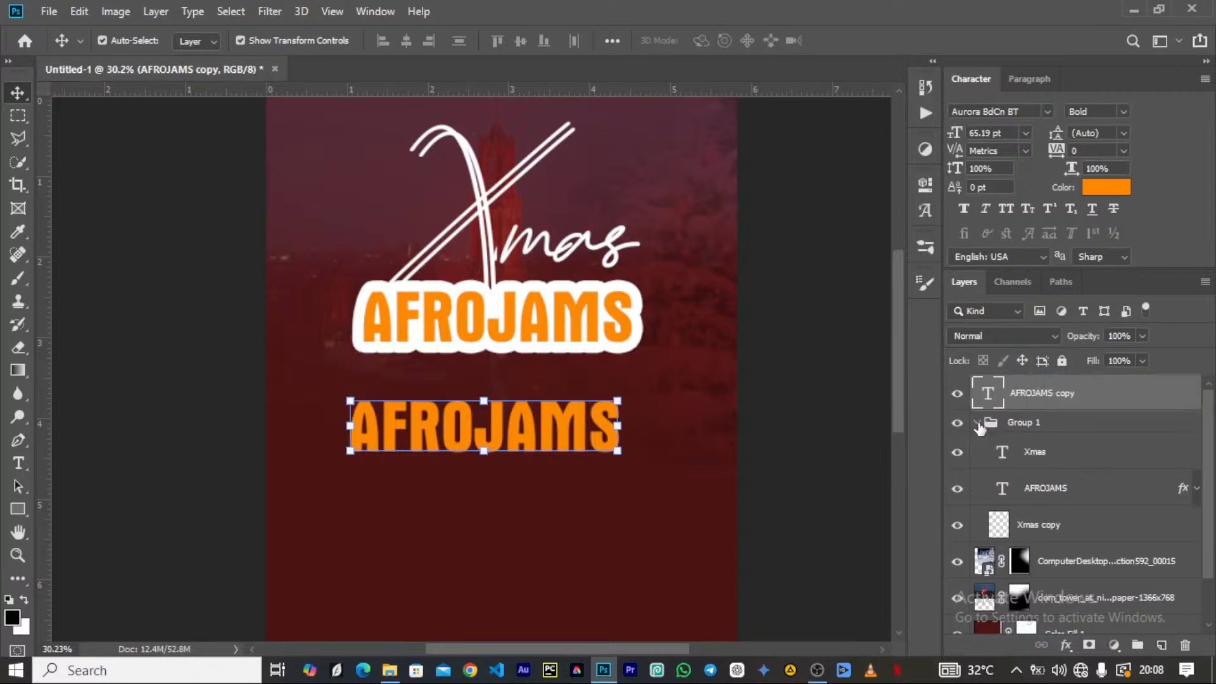
pyautogui.click(977, 422)
# Shrink the AFROJAMS copy to 27.61 pt and set its text color to white (FFF)
pyautogui.moveTo(617, 425); pyautogui.dragTo(501, 411)
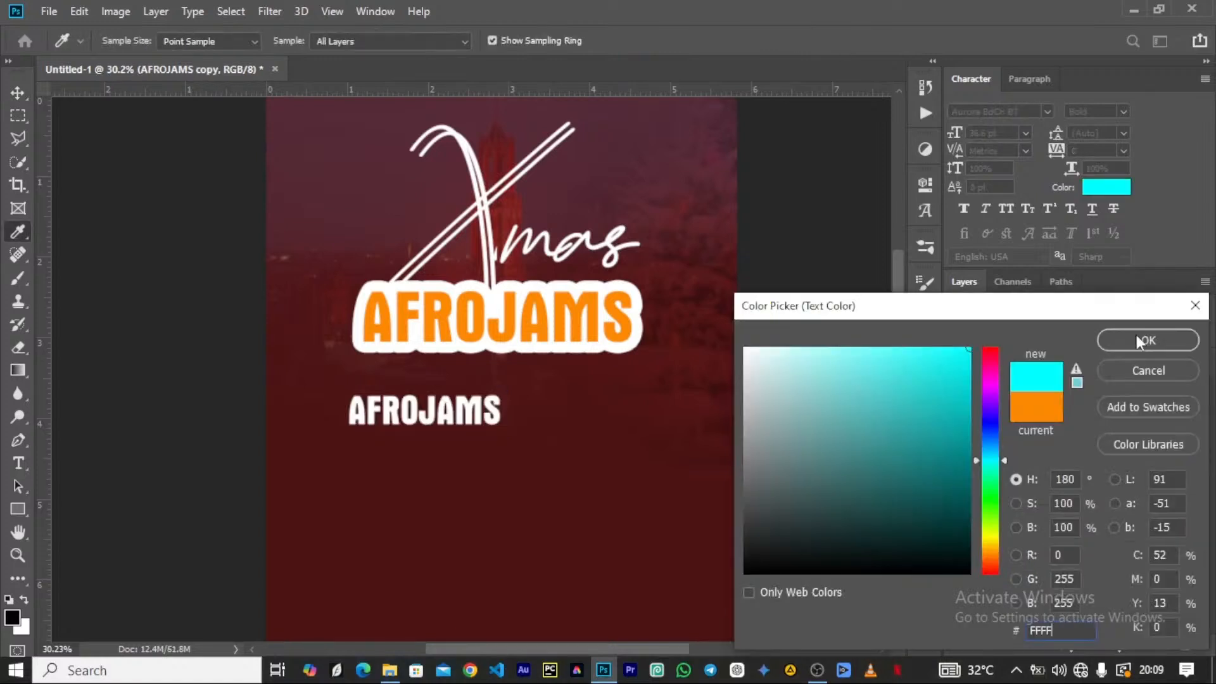
pyautogui.click(1136, 339)
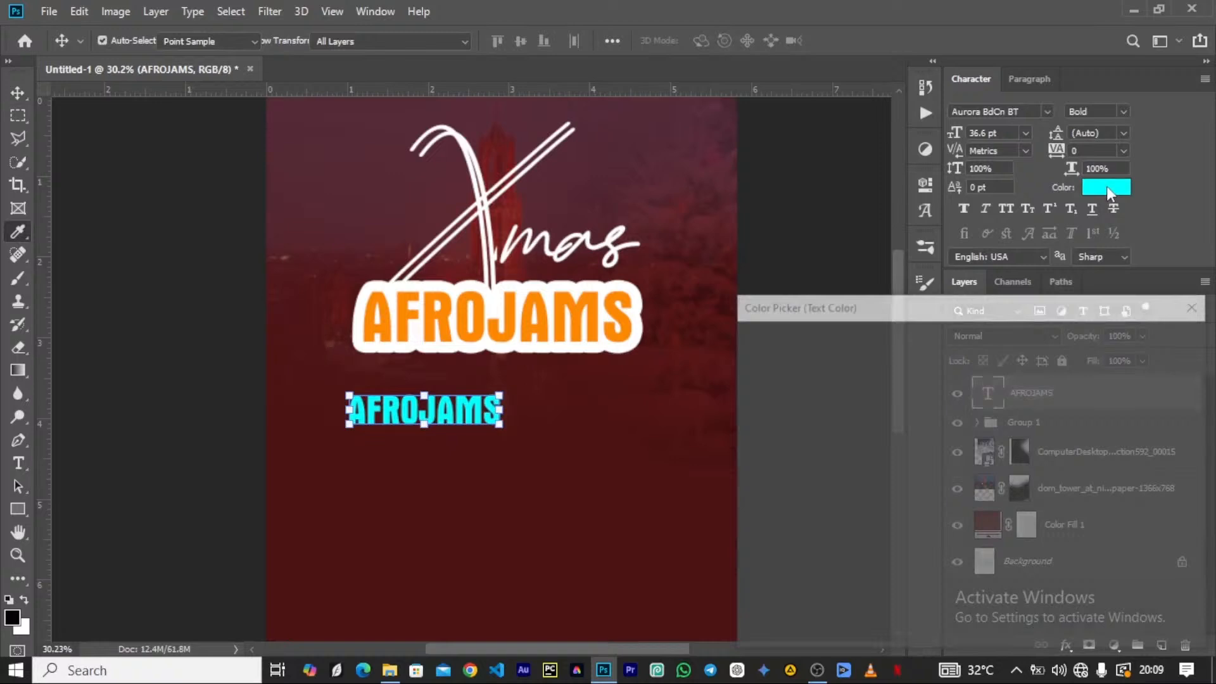
pyautogui.write('FFF')
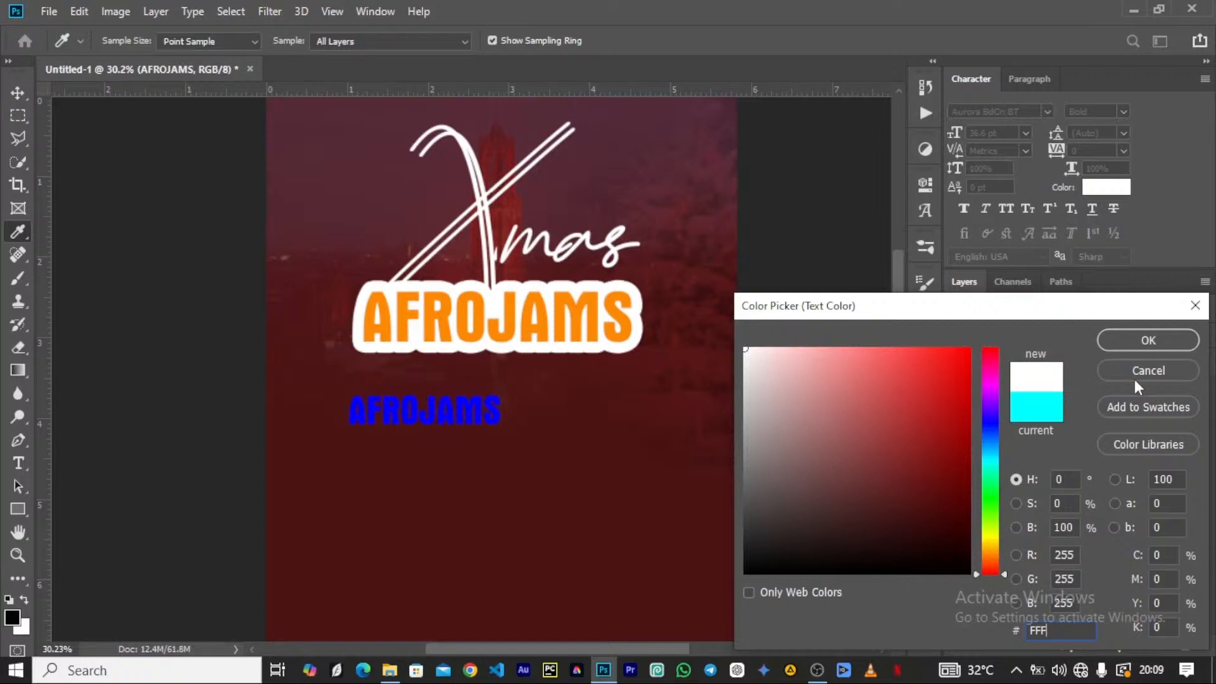
pyautogui.press('Return')
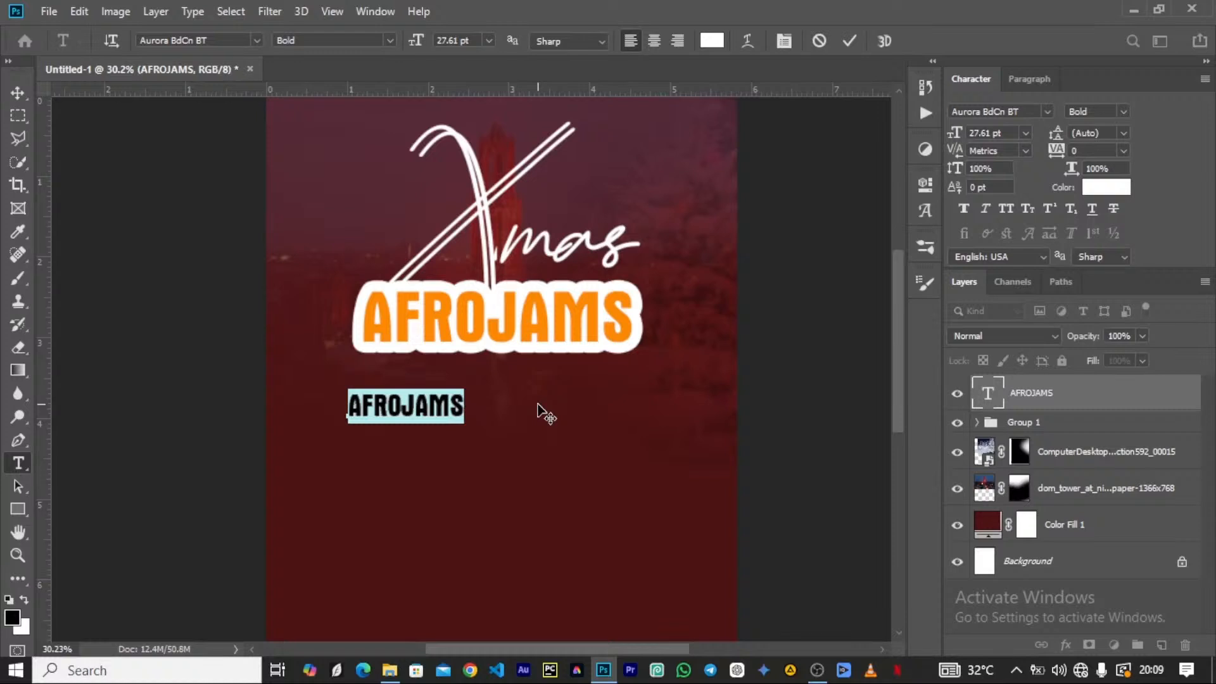
# Replace the small white AFROJAMS text with PSV PUB on two lines
pyautogui.write('PS ')
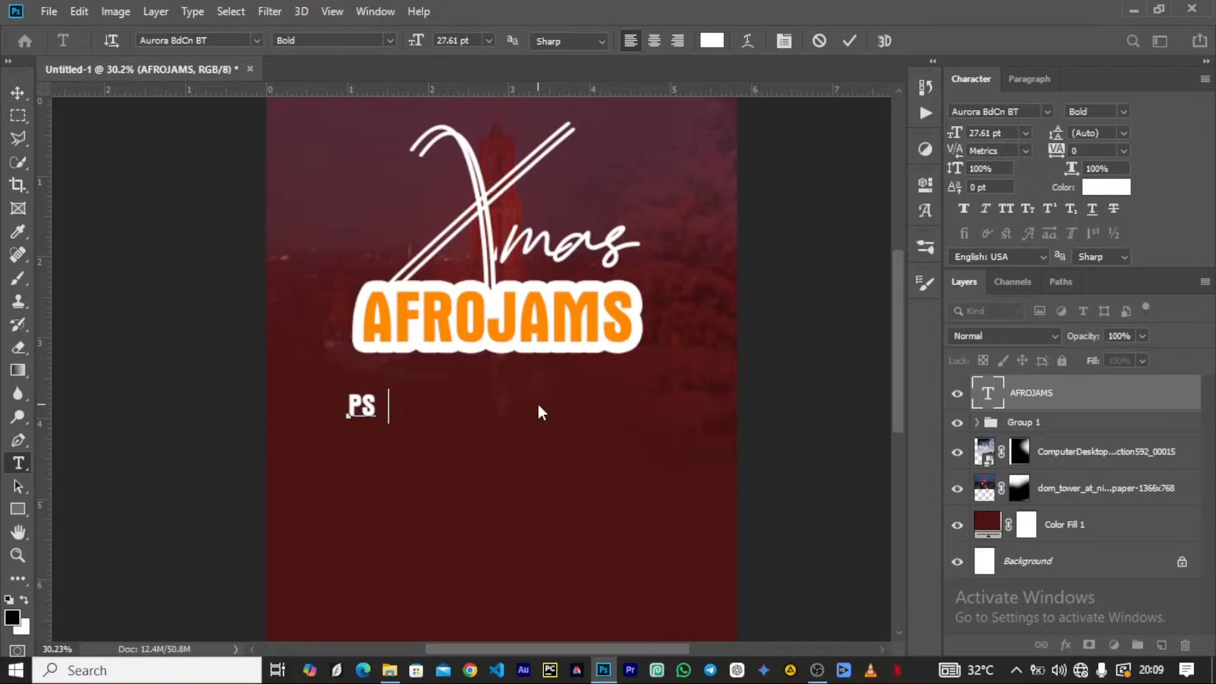
pyautogui.write('U')
pyautogui.press('Return')
pyautogui.write('PUB')
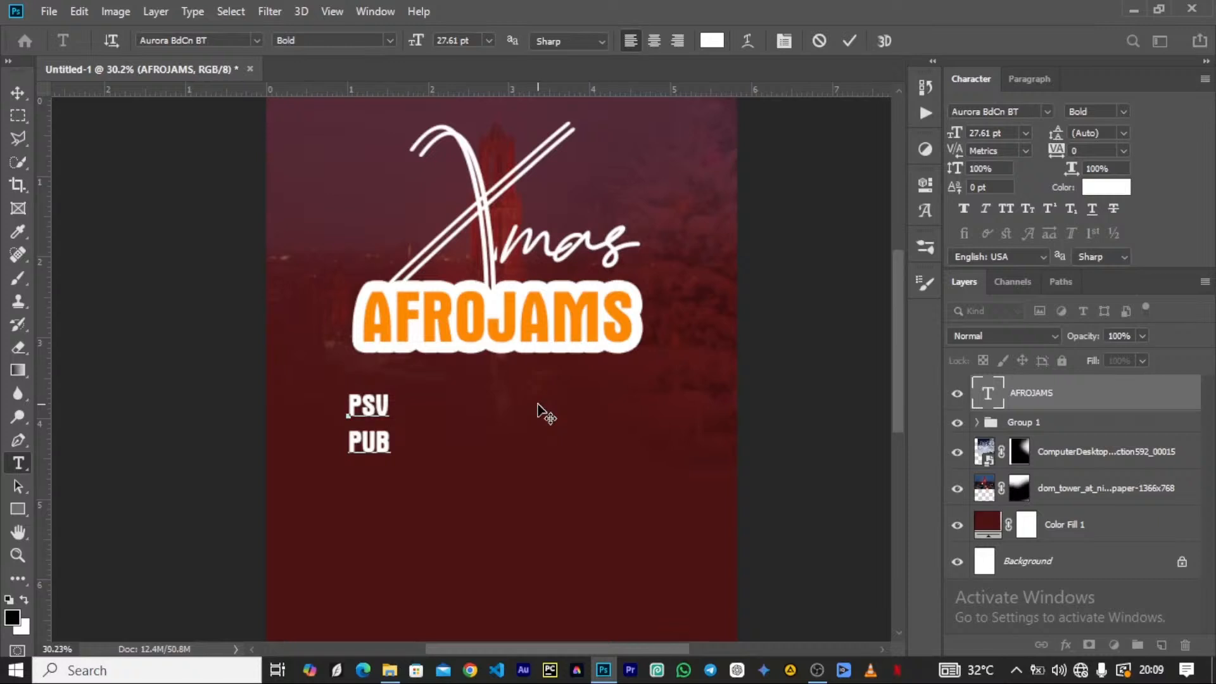
# Raise the PUB line with an 11 pt baseline shift and set the PSV PUB font to Poppins ExtraBold
pyautogui.moveTo(954, 188); pyautogui.dragTo(963, 190)
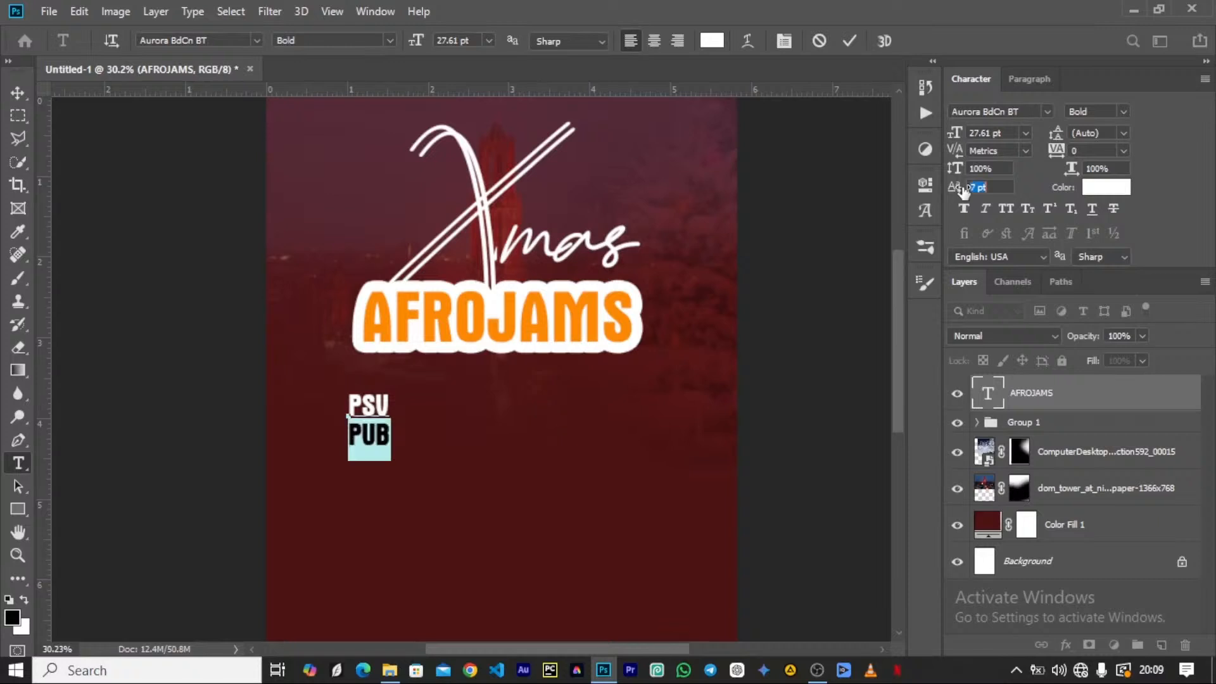
pyautogui.moveTo(963, 190); pyautogui.dragTo(967, 189)
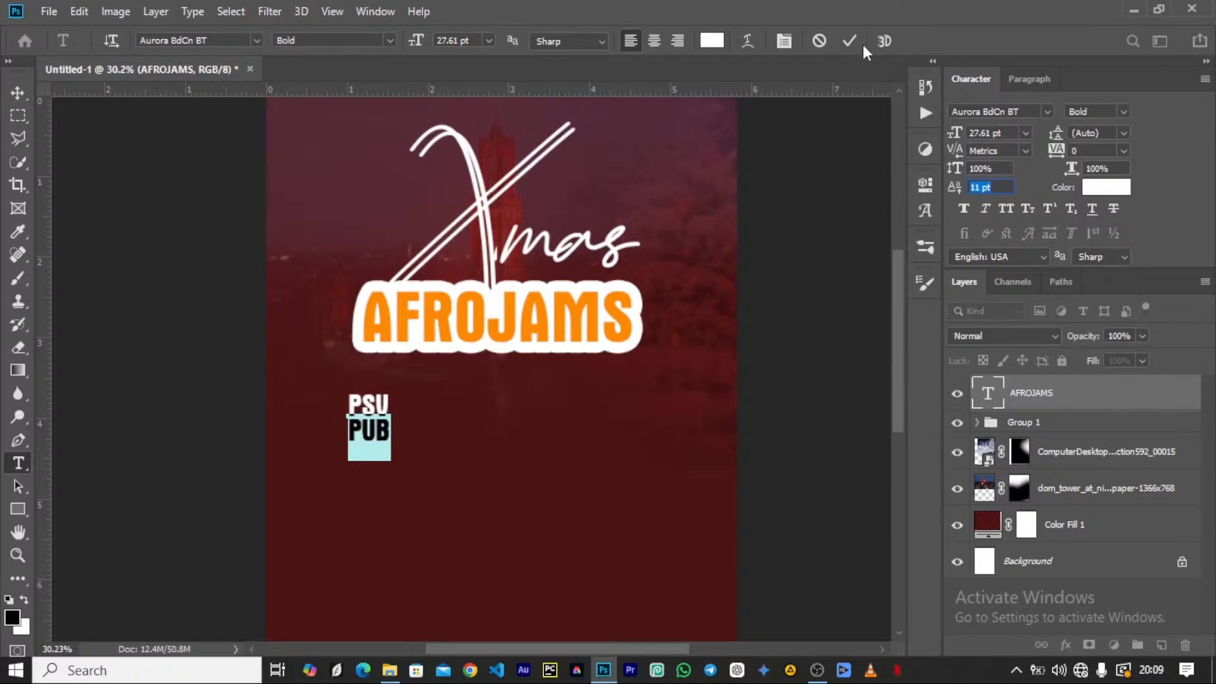
pyautogui.click(1047, 112)
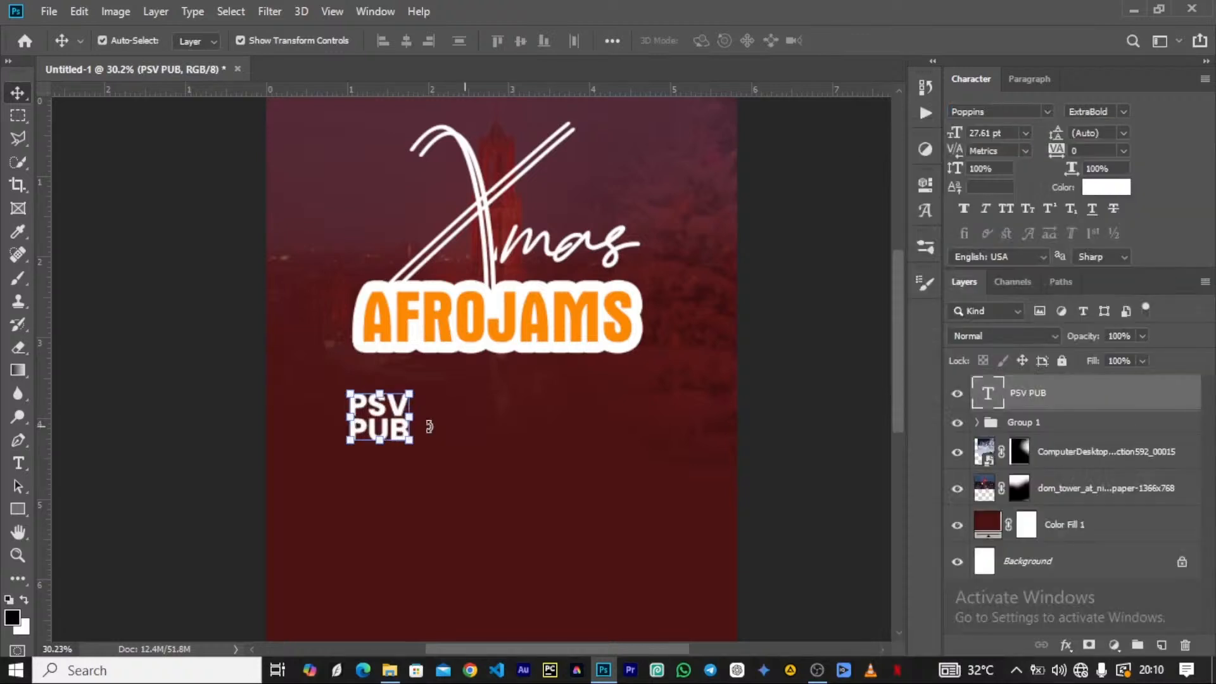
# Scale the PSV PUB text down to 16.97 pt and place it in the poster's upper-left corner
pyautogui.moveTo(410, 439); pyautogui.dragTo(388, 438)
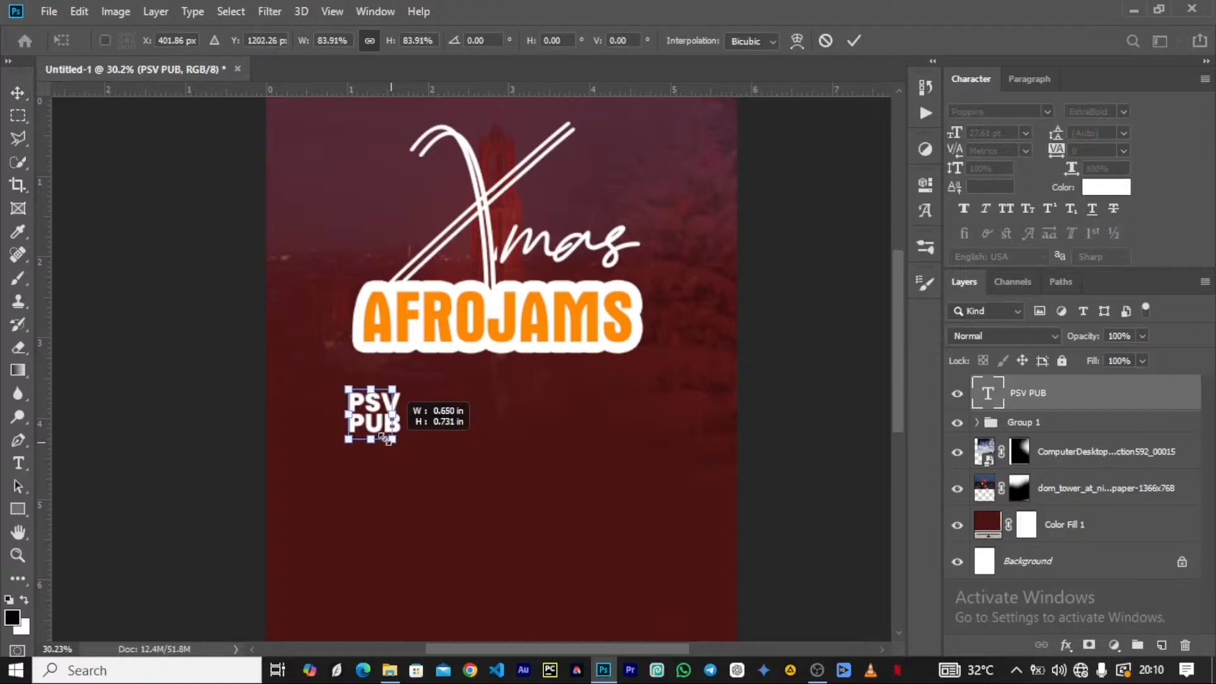
pyautogui.moveTo(383, 435); pyautogui.dragTo(380, 425)
pyautogui.moveTo(366, 400); pyautogui.dragTo(330, 203)
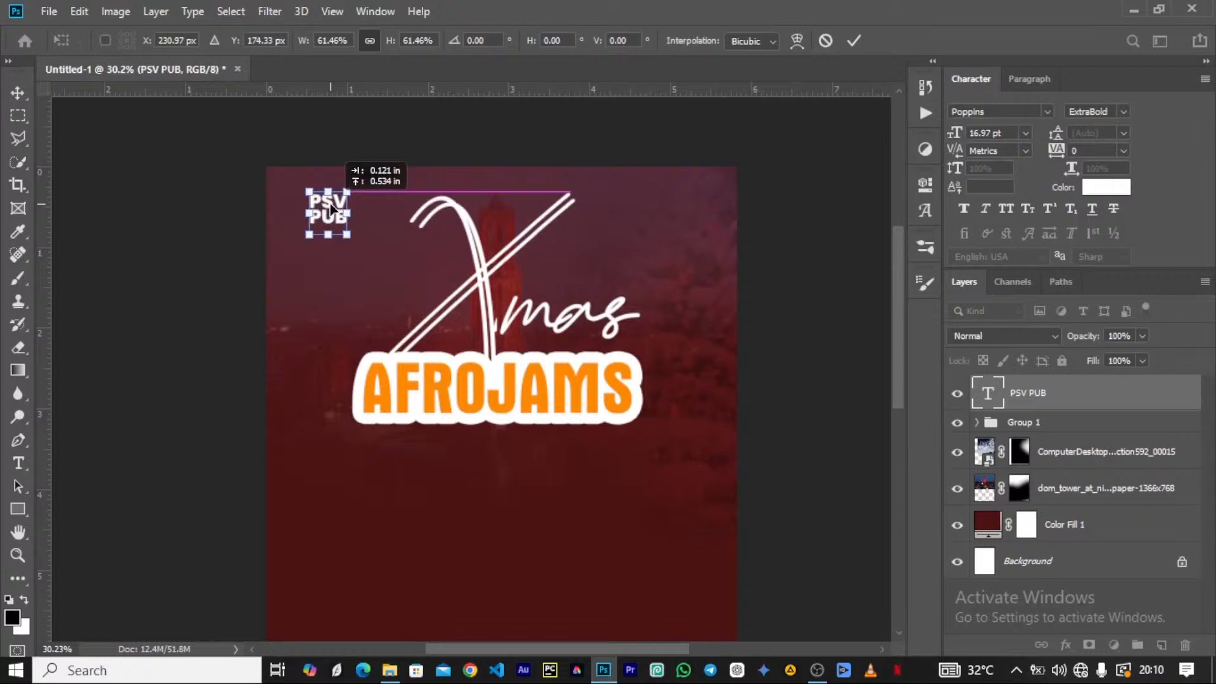
pyautogui.scroll(-1, 329, 203)
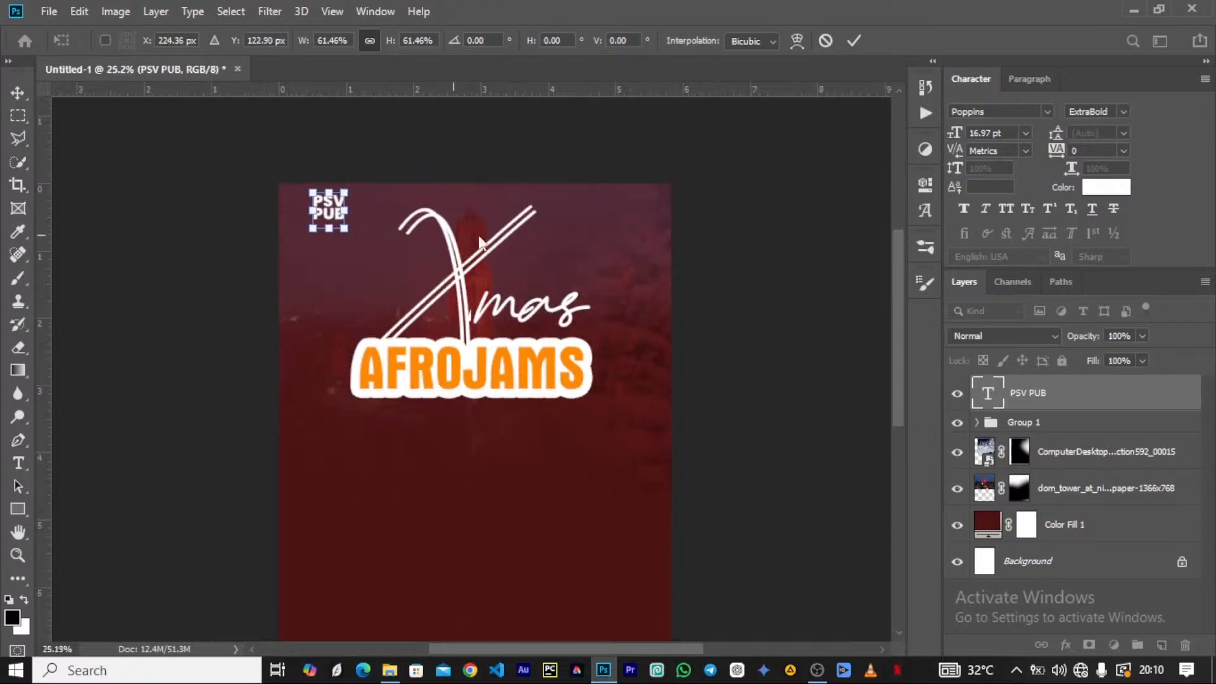
# Move the Xmas AFROJAMS title group slightly down the poster, and shift the PSV PUB text down a little
pyautogui.click(479, 243)
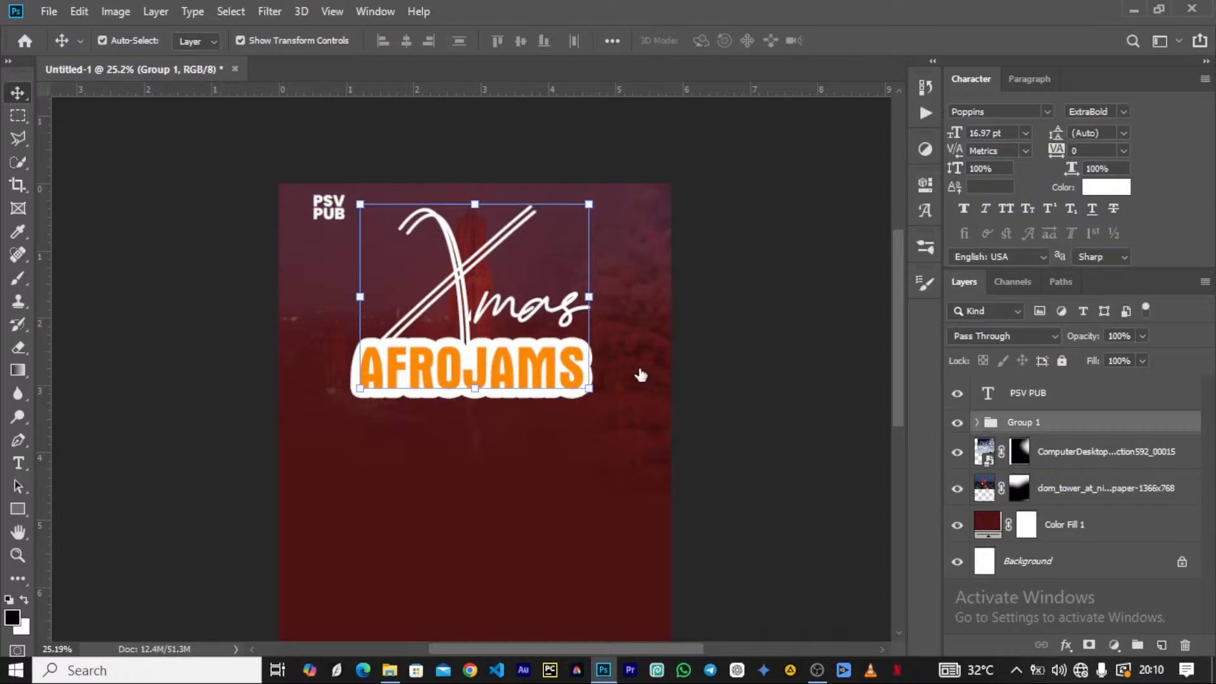
pyautogui.scroll(-1, 357, 264)
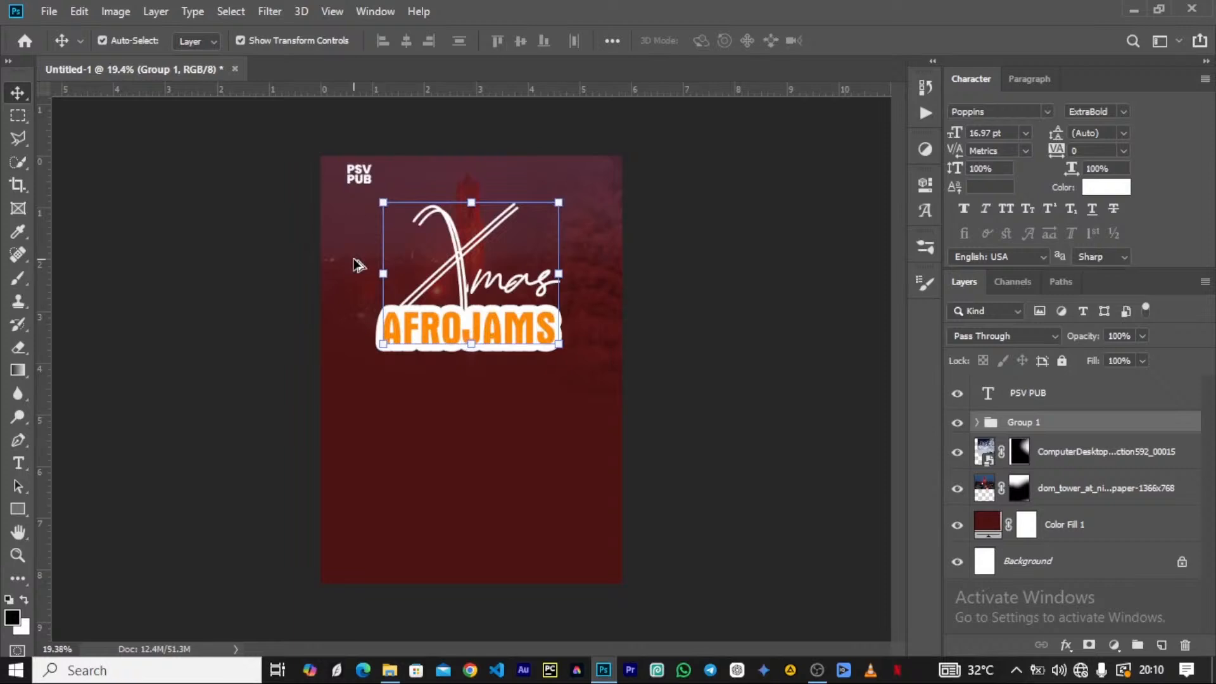
pyautogui.scroll(1, 357, 264)
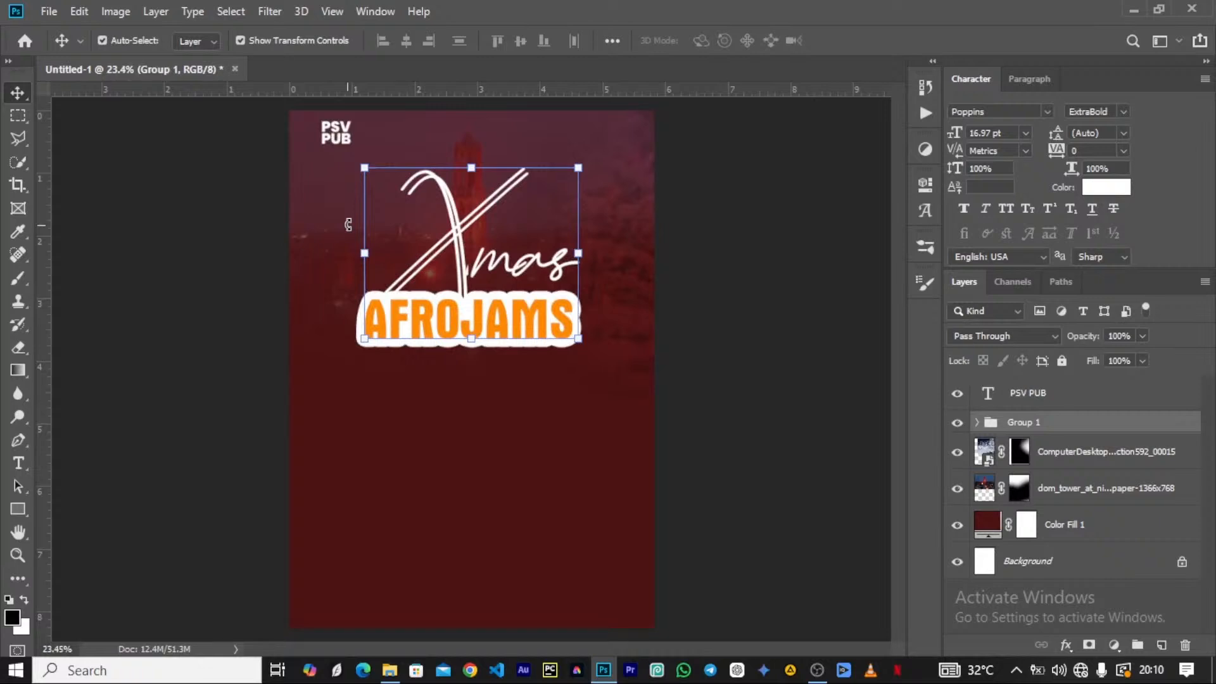
pyautogui.click(338, 145)
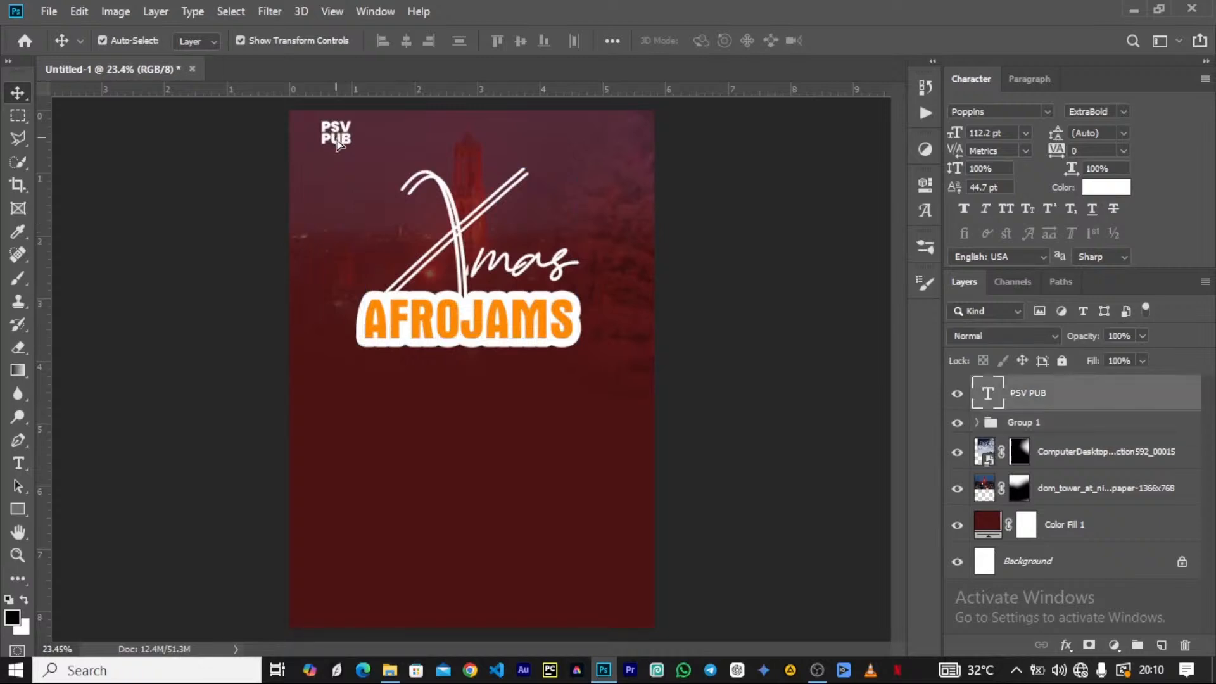
# Draw a thin vertical rectangle of 5 by 193 px just left of PSV PUB and fill it with orange fc8902
pyautogui.press('u')
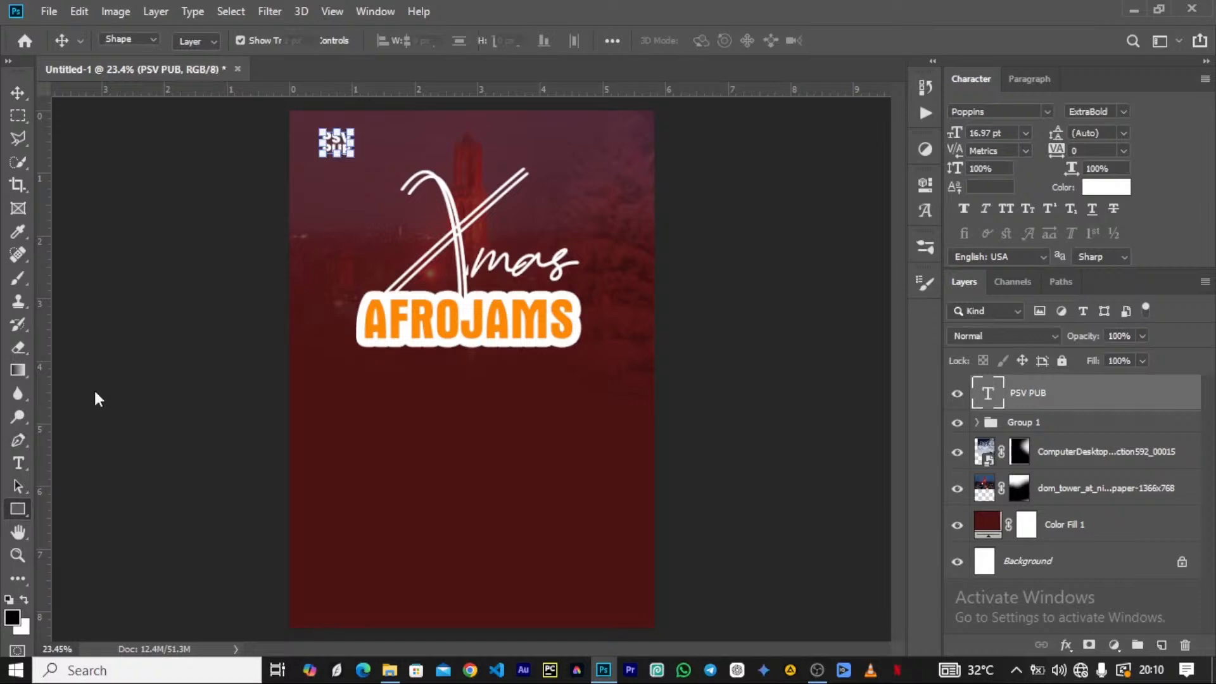
pyautogui.moveTo(316, 125); pyautogui.dragTo(319, 166)
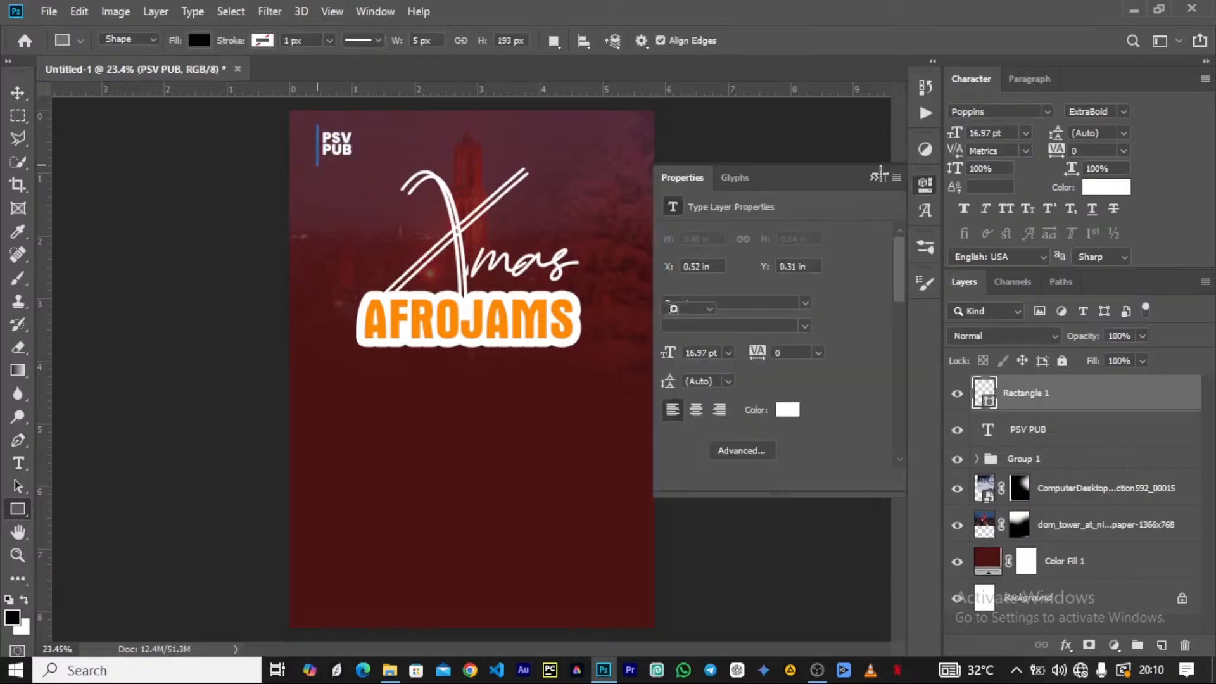
pyautogui.click(877, 177)
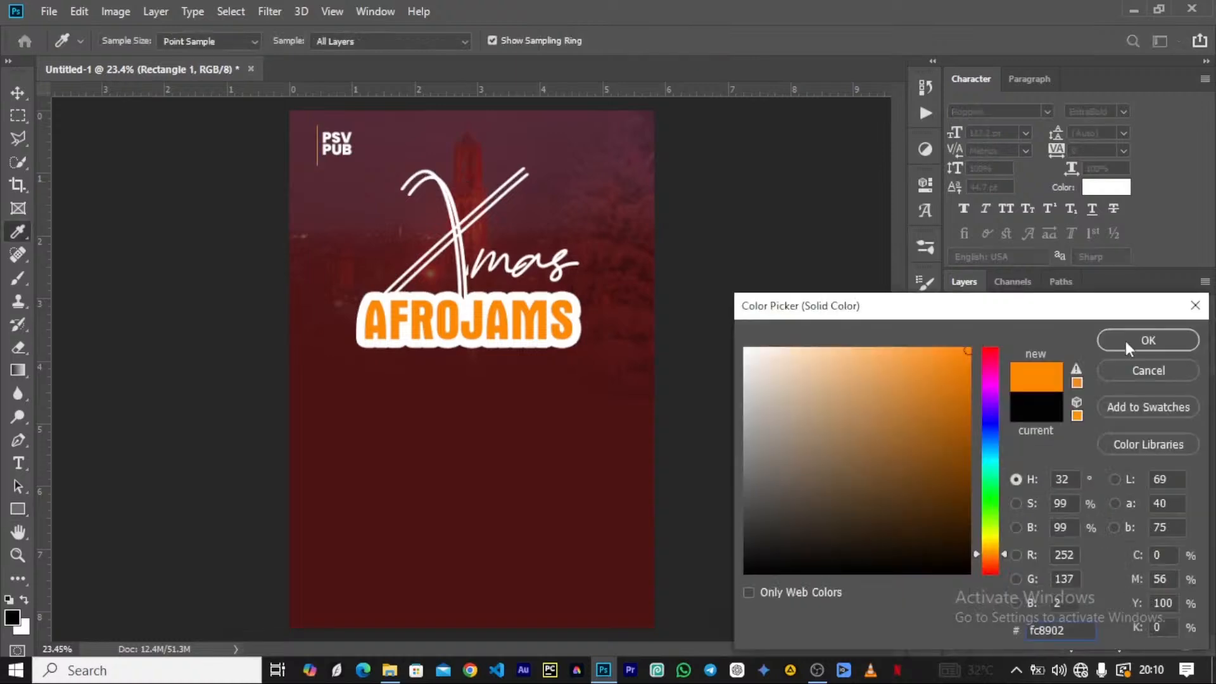
pyautogui.click(1147, 340)
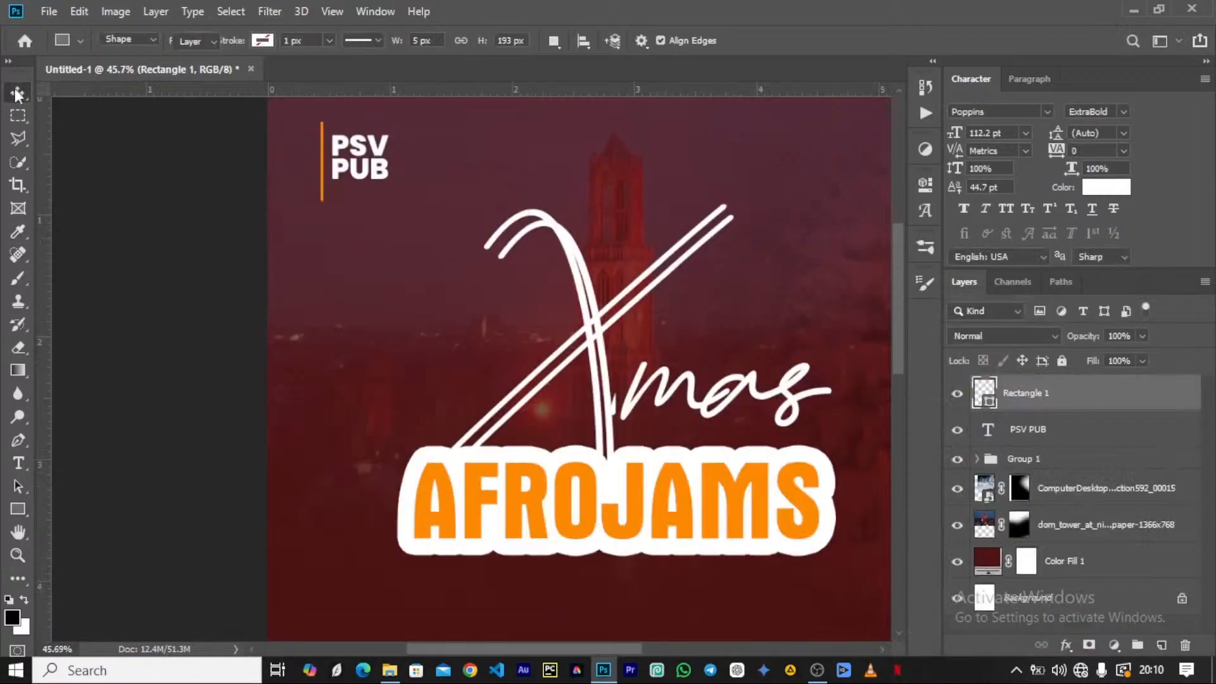
# Duplicate the PSV PUB text directly below itself and replace the copy's wording with Presents'
pyautogui.click(17, 94)
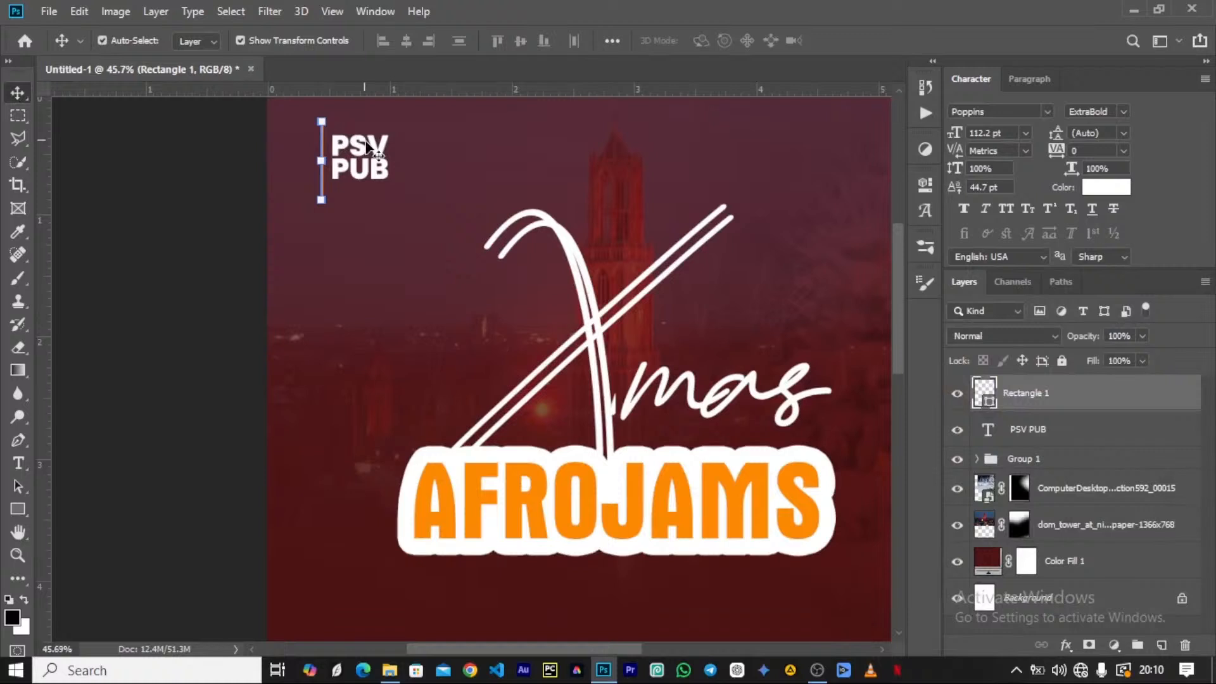
pyautogui.moveTo(371, 147); pyautogui.dragTo(359, 206)
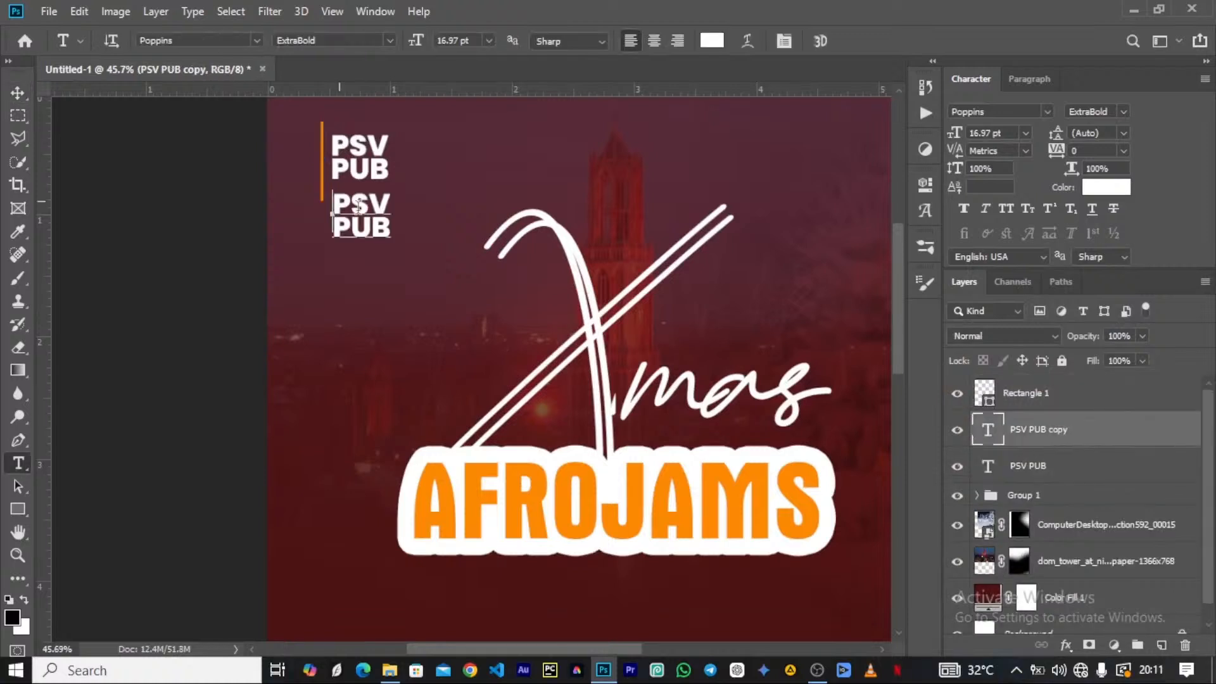
pyautogui.click(359, 206)
pyautogui.hotkey('ctrl', 'a')
pyautogui.write('pre')
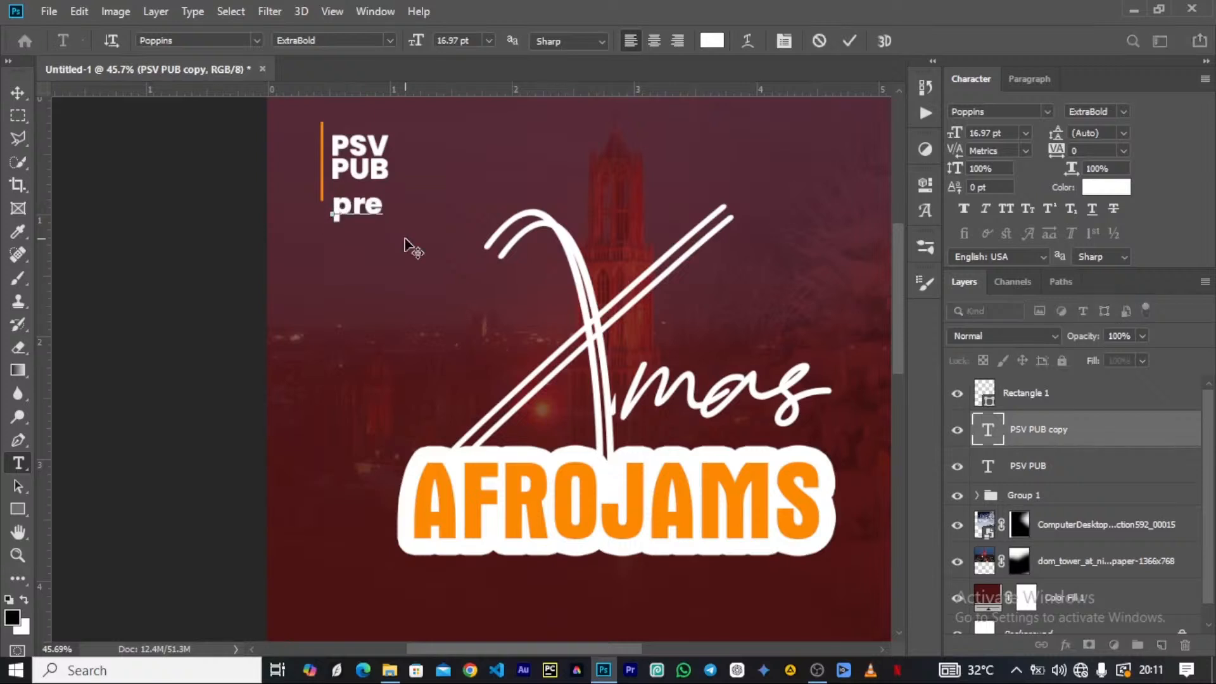
pyautogui.press('BackSpace')
pyautogui.press('BackSpace')
pyautogui.press('BackSpace')
pyautogui.write('Present')
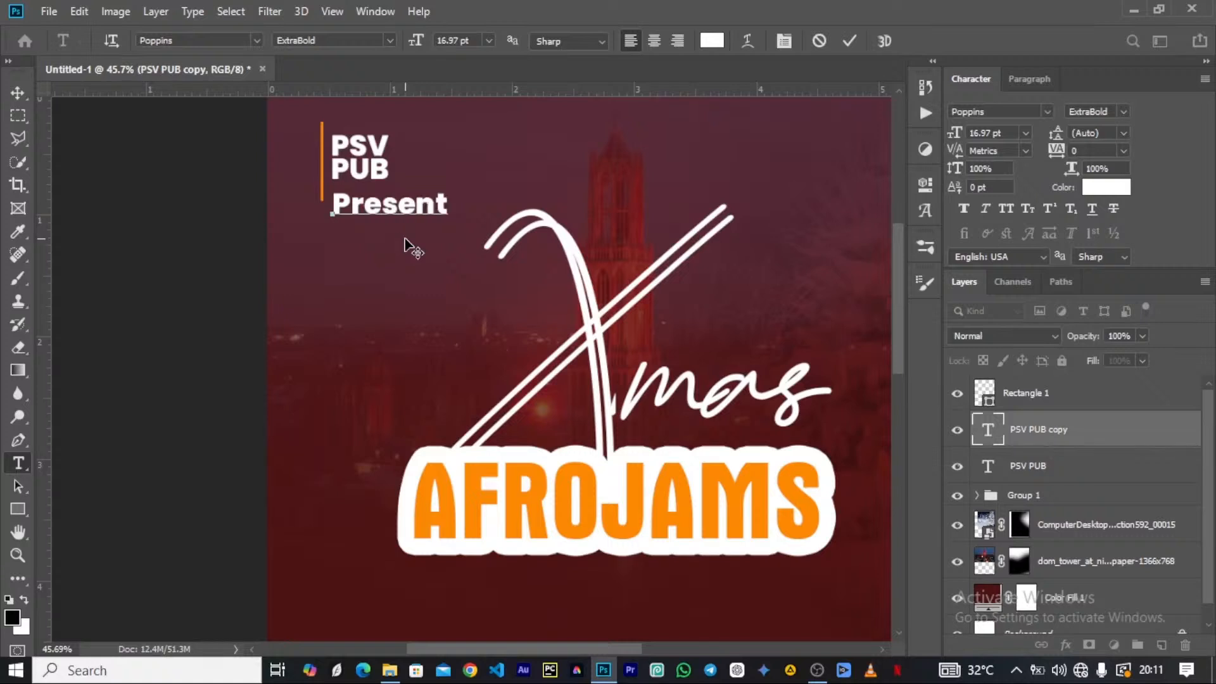
pyautogui.write("s'")
pyautogui.hotkey('ctrl', 'Return')
# Set the Presents' font to Catcalling Demo, move the text slightly farther below PSV PUB, and clear the selection
pyautogui.hotkey('ctrl', 't')
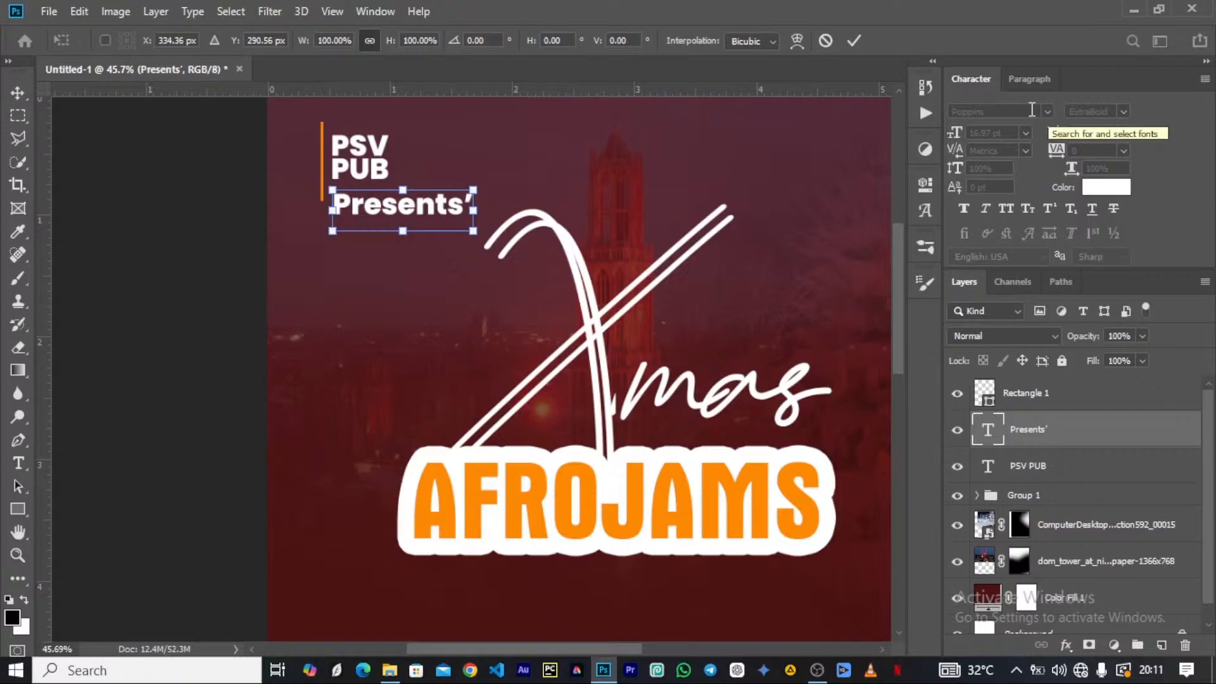
pyautogui.press('Return')
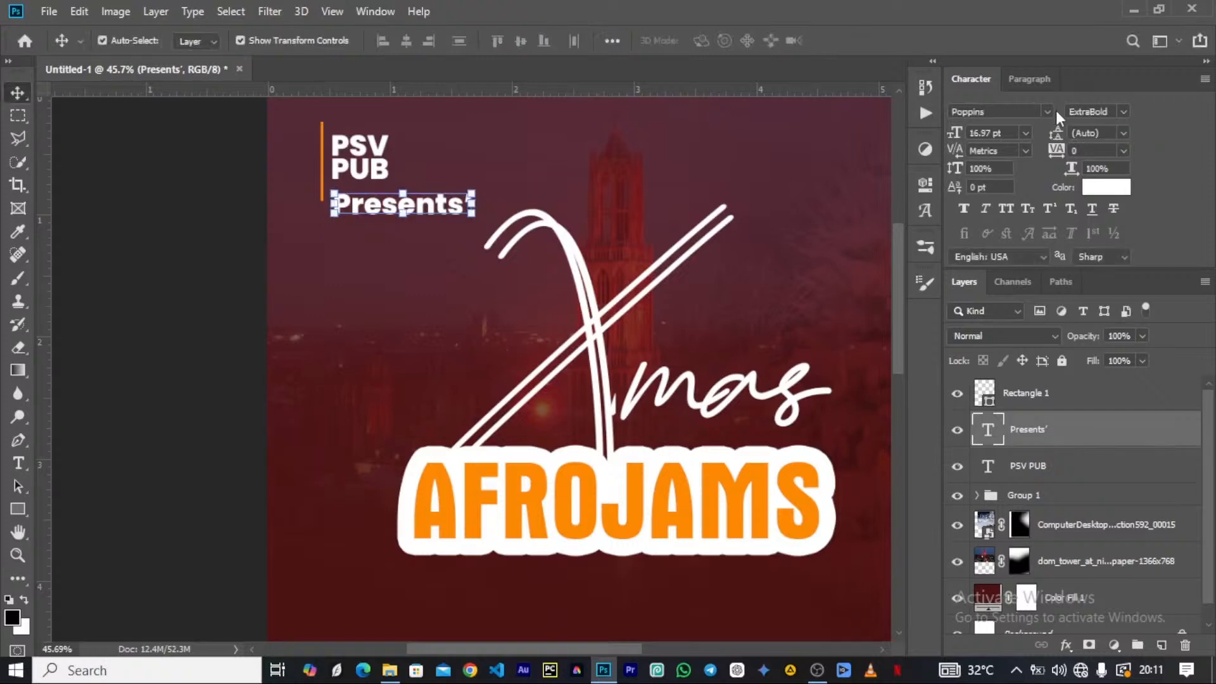
pyautogui.click(1051, 112)
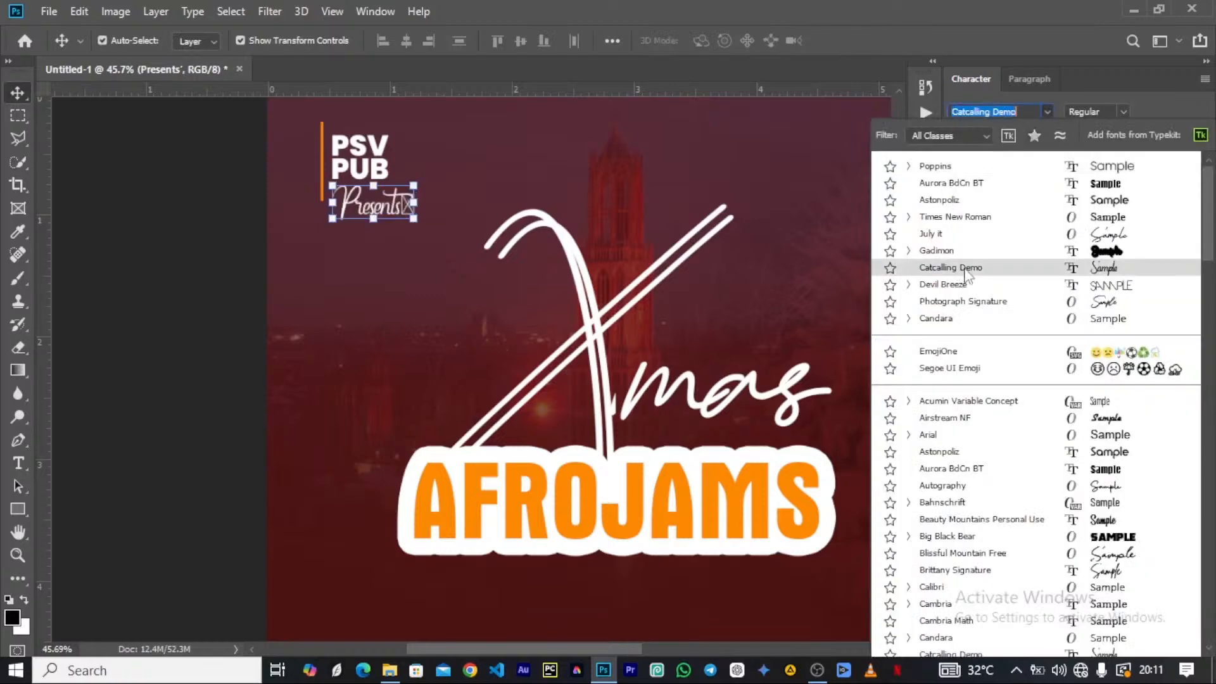
pyautogui.click(965, 267)
pyautogui.moveTo(395, 206); pyautogui.dragTo(390, 226)
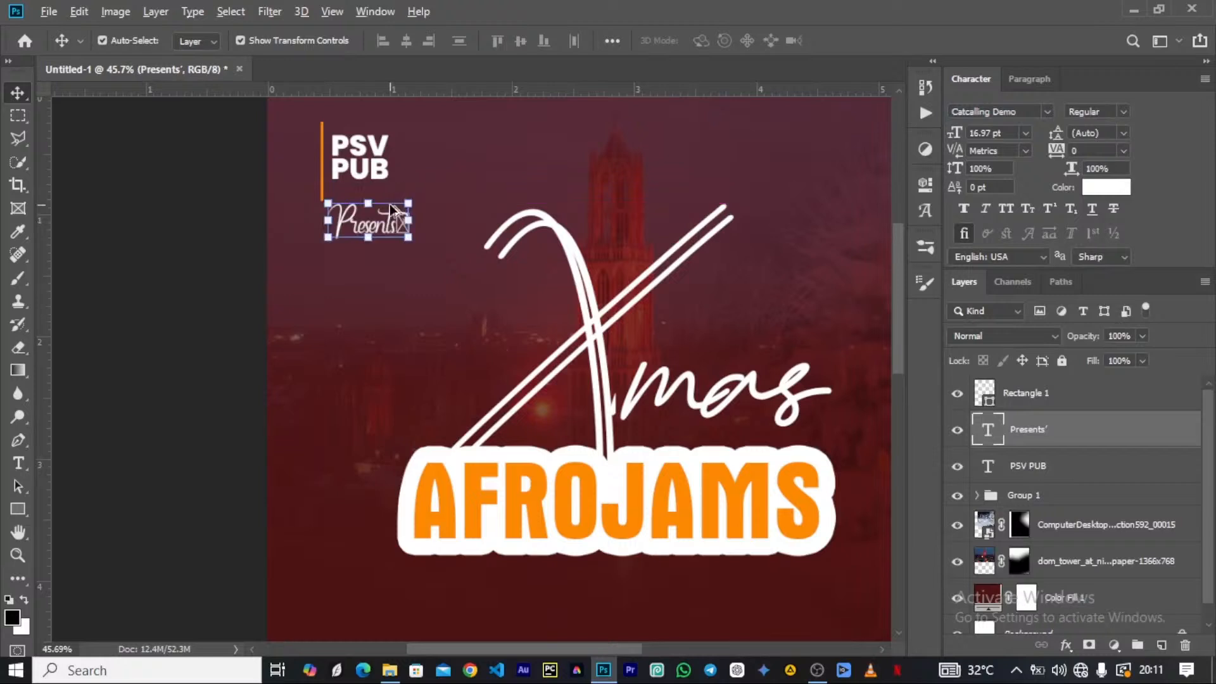
pyautogui.hotkey('ctrl', '0')
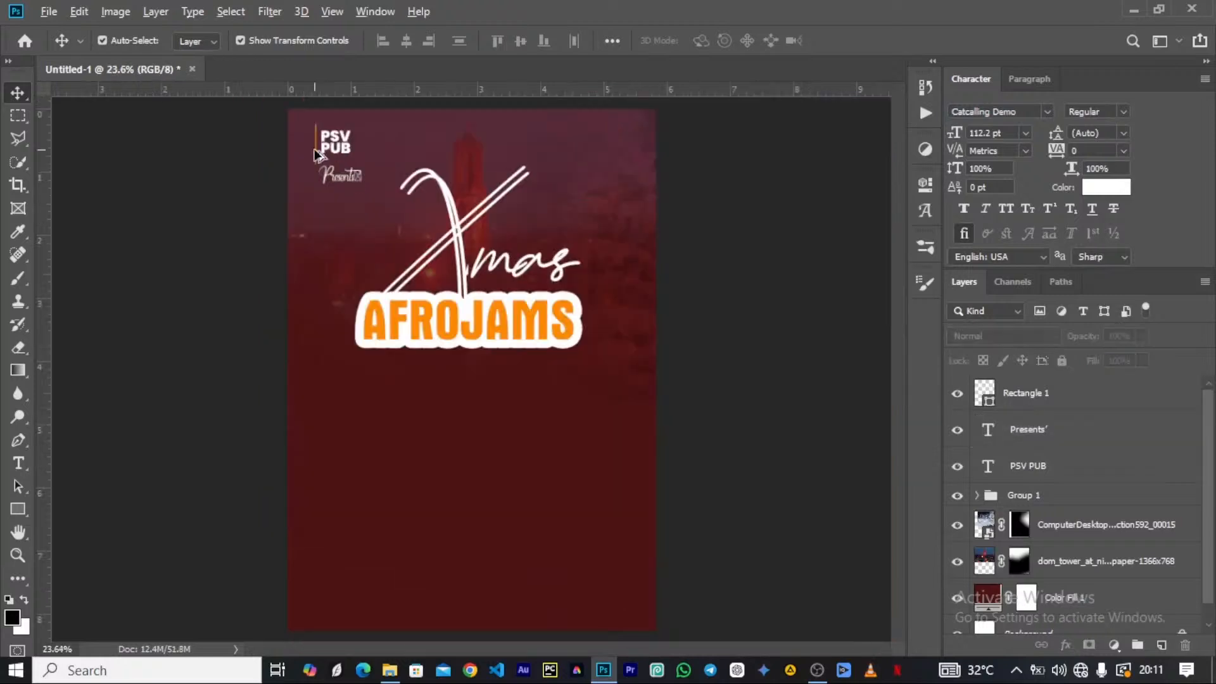
pyautogui.scroll(5, 315, 154)
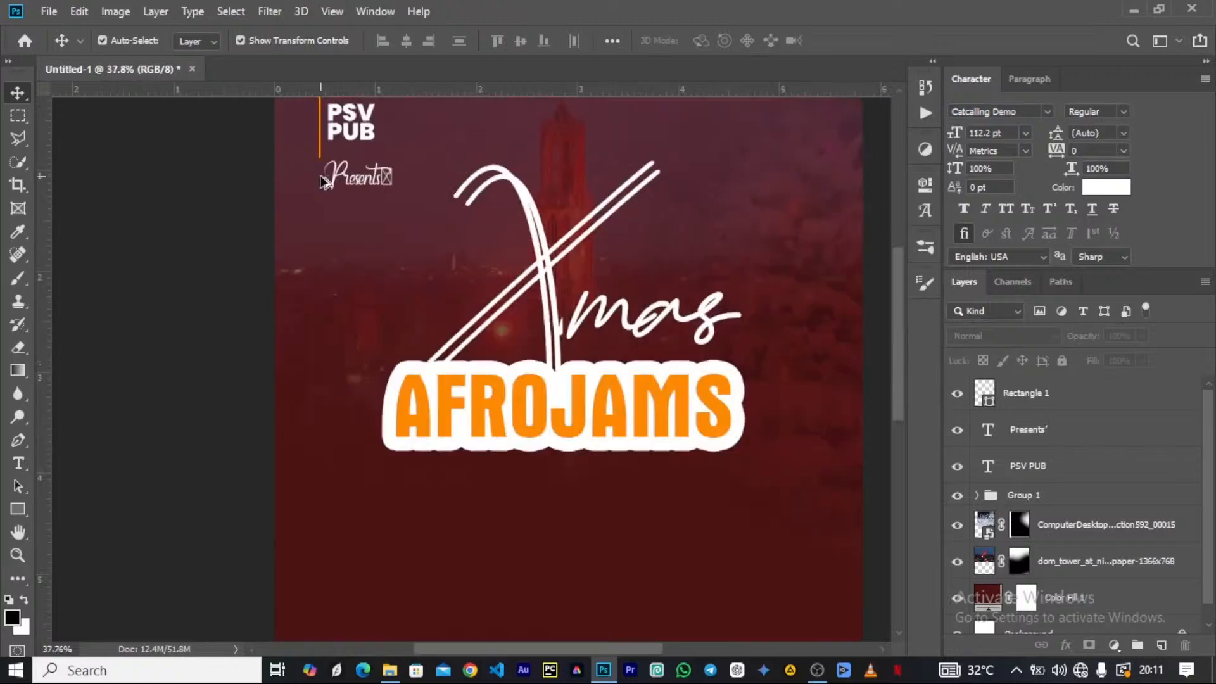
pyautogui.scroll(-3, 530, 288)
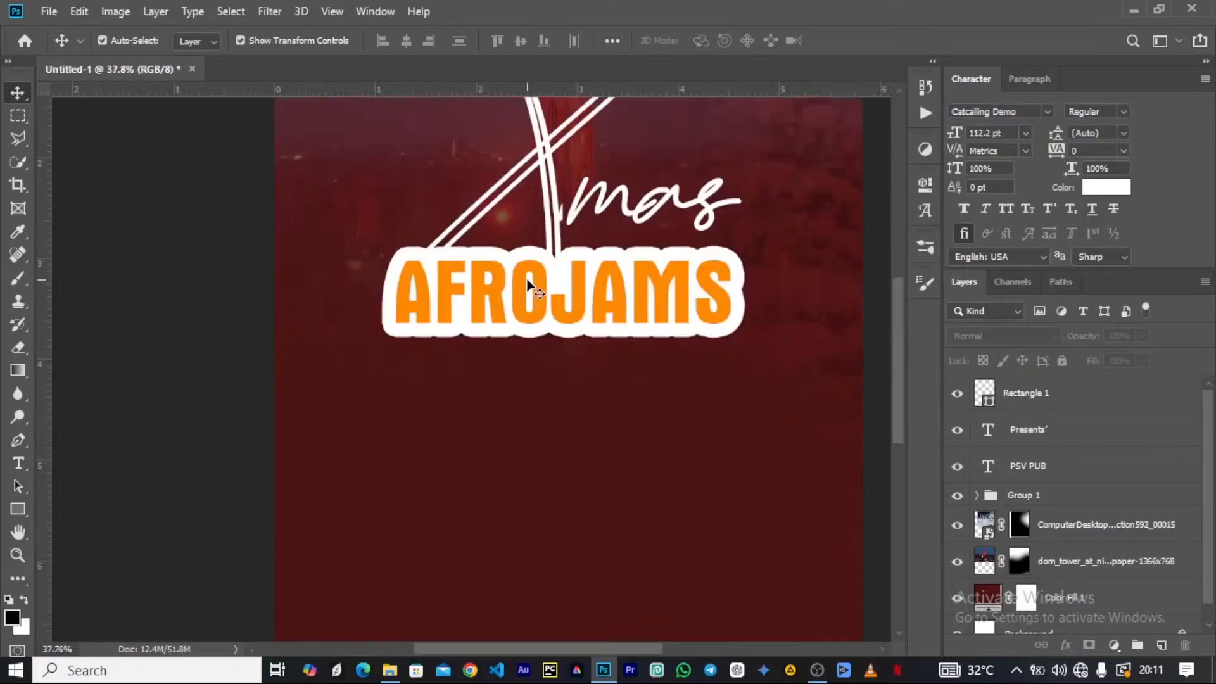
# Move the Xmas AFROJAMS title group slightly up the poster
pyautogui.scroll(-4, 530, 288)
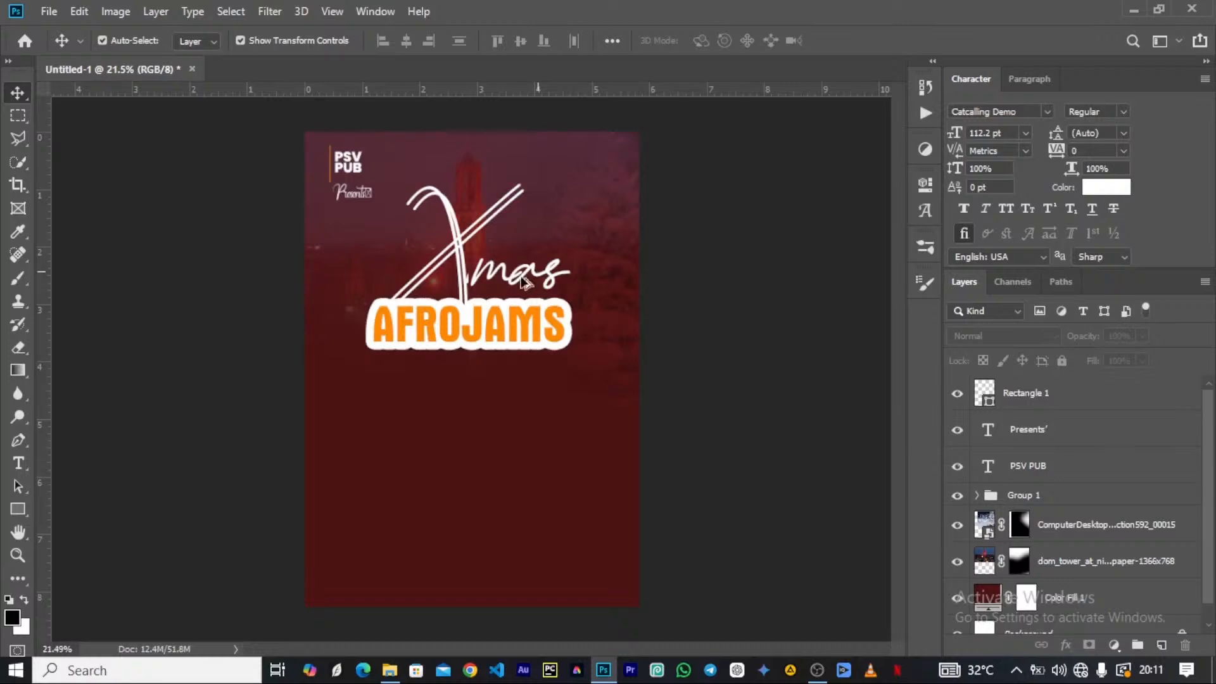
pyautogui.scroll(4, 523, 281)
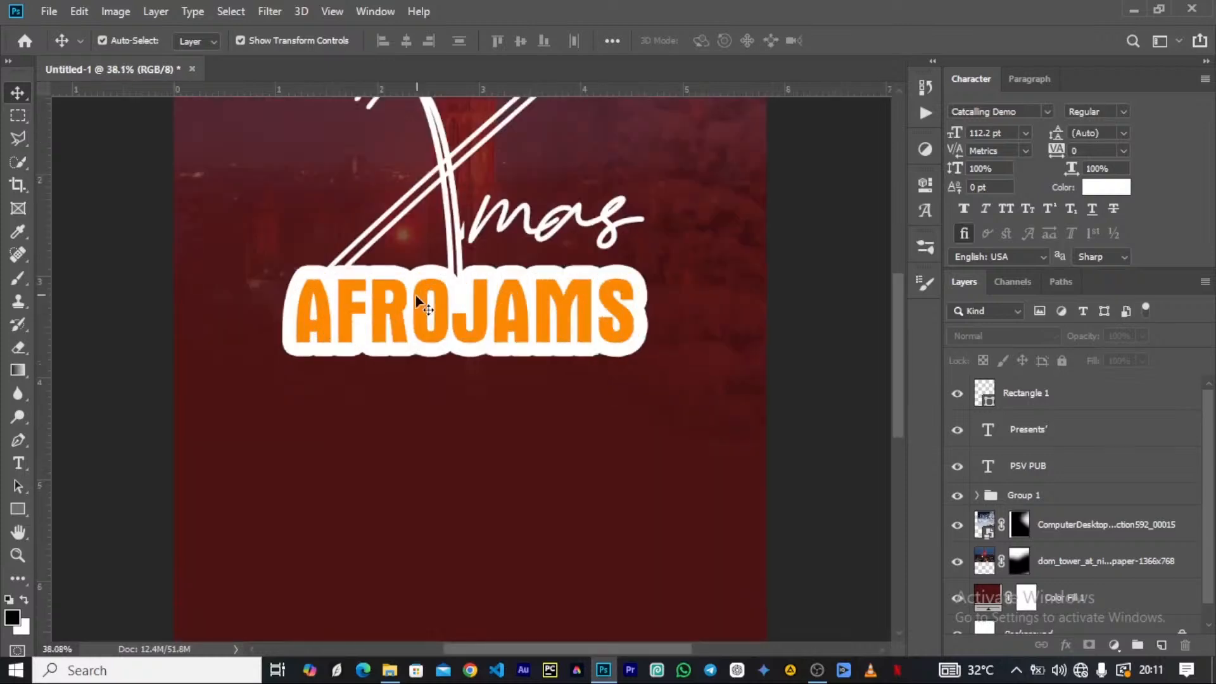
pyautogui.scroll(-4, 418, 295)
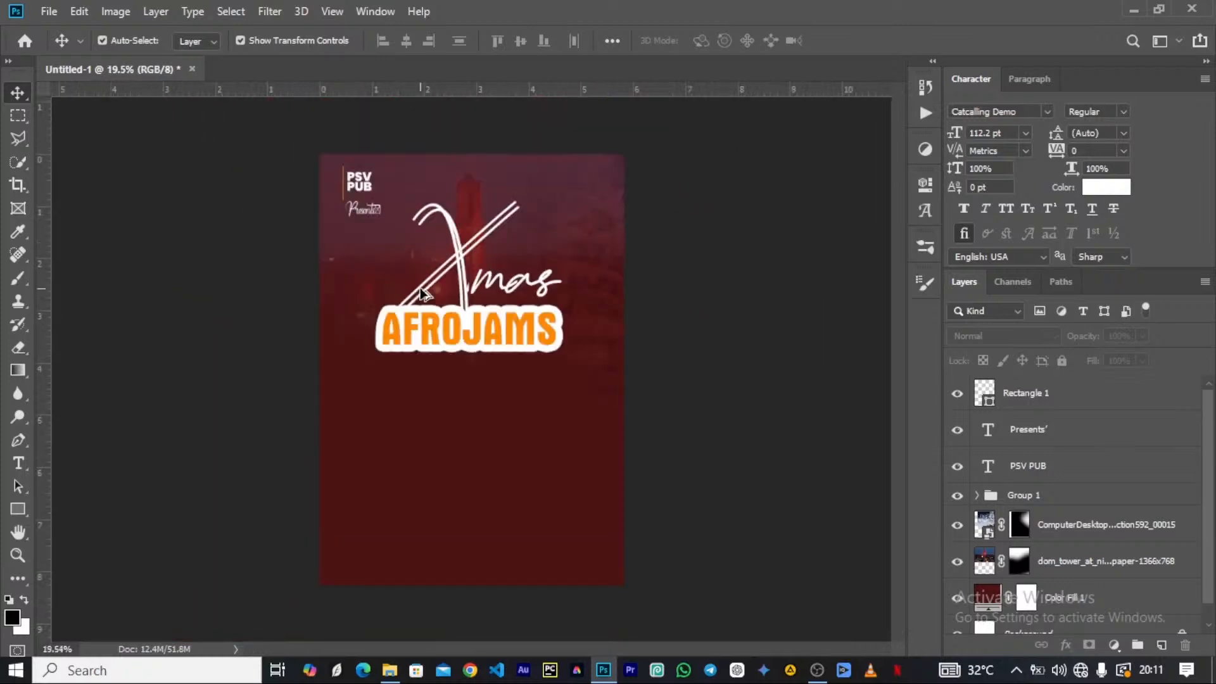
pyautogui.scroll(2, 423, 293)
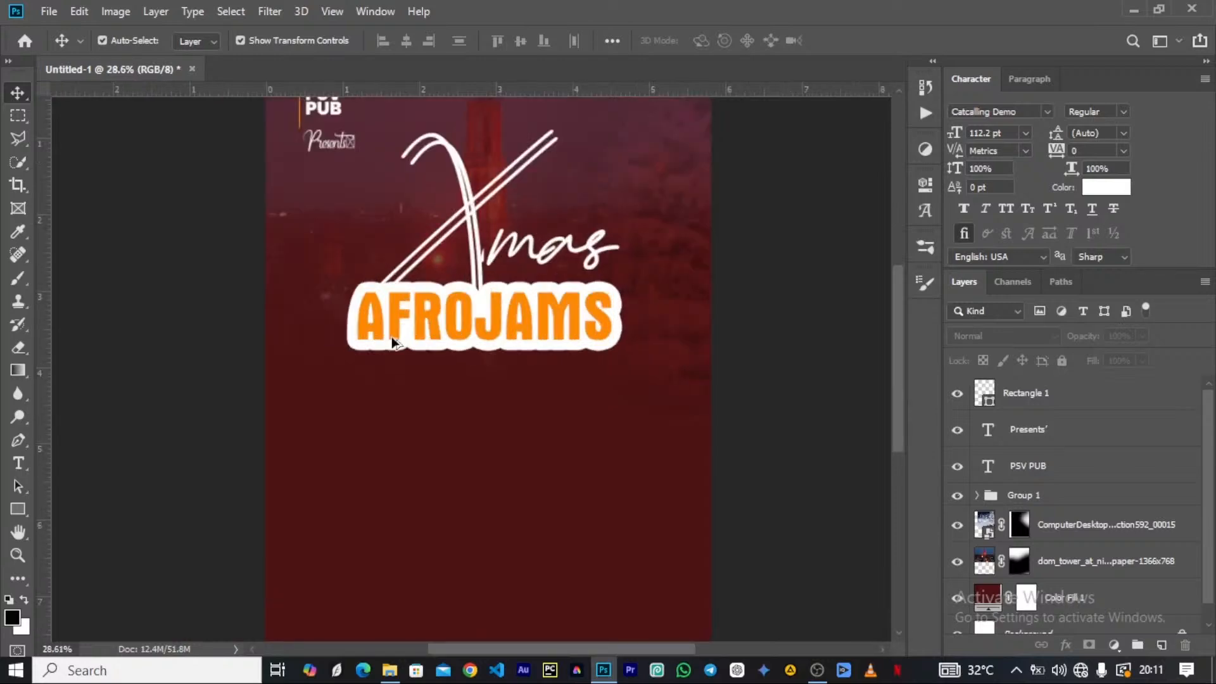
pyautogui.scroll(-2, 393, 343)
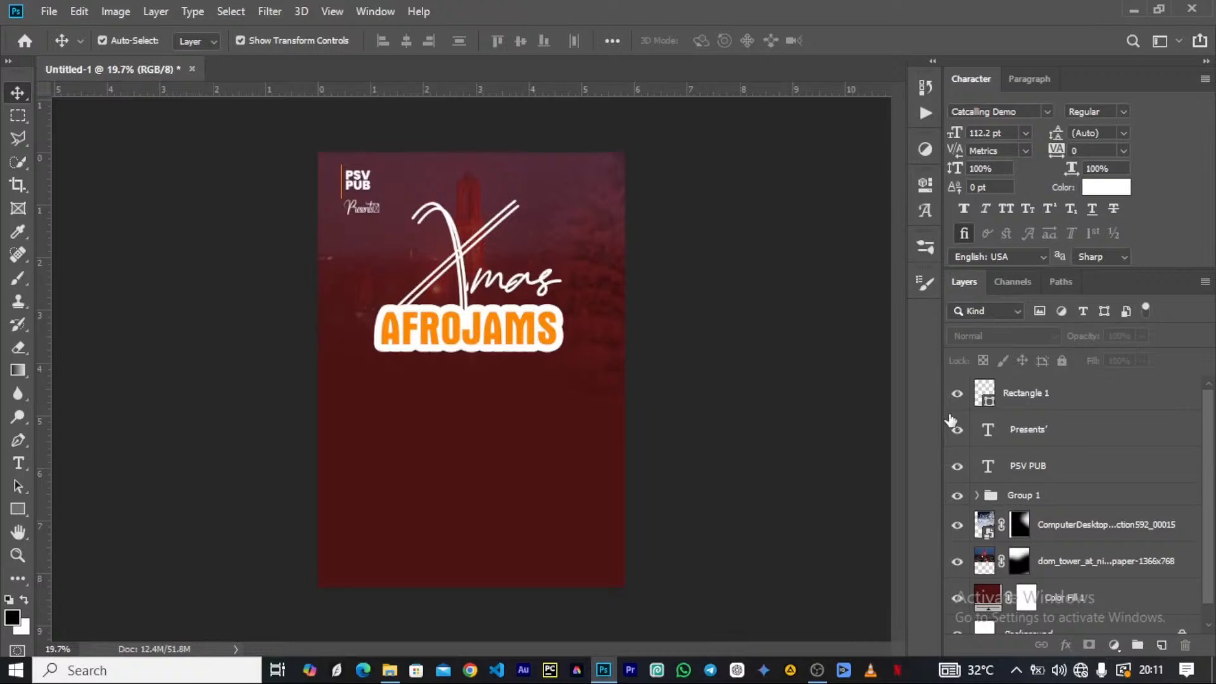
pyautogui.click(1023, 494)
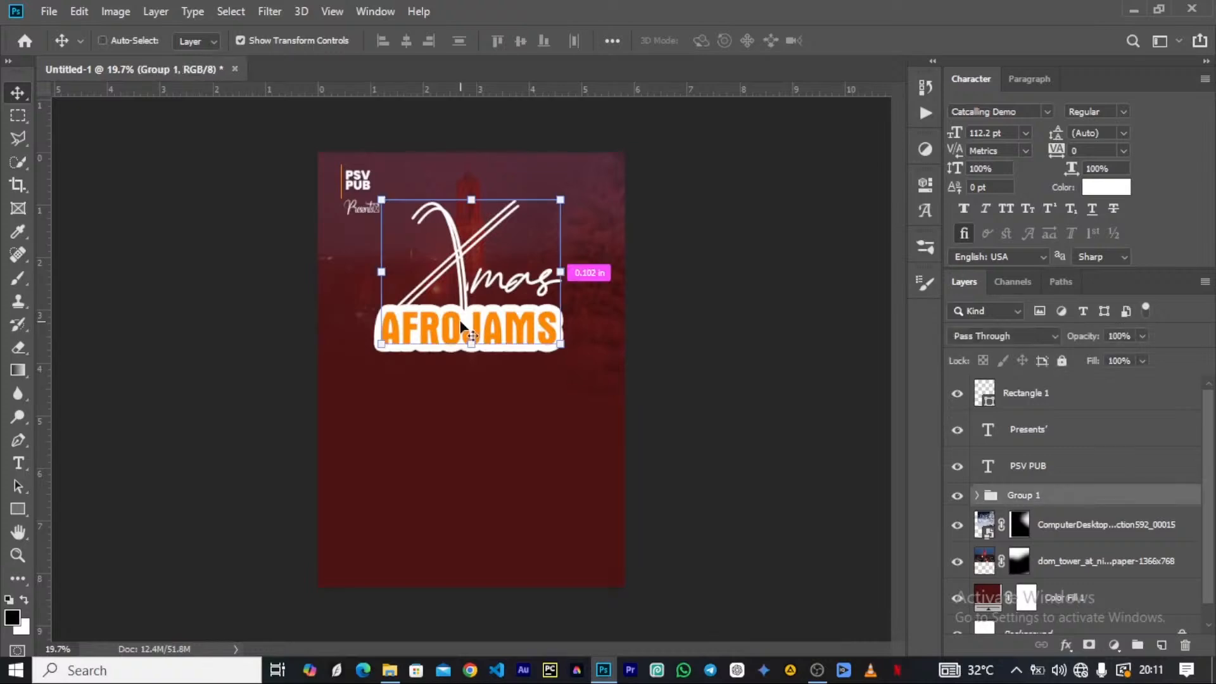
pyautogui.moveTo(461, 326); pyautogui.dragTo(462, 319)
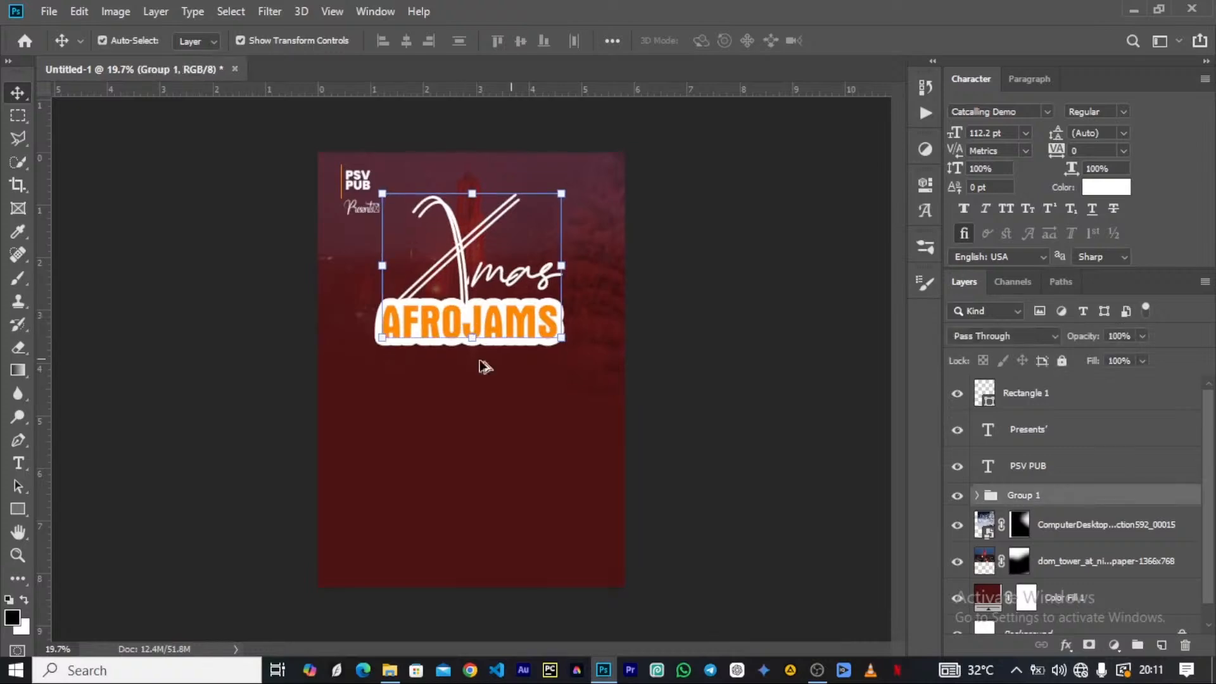
pyautogui.click(470, 407)
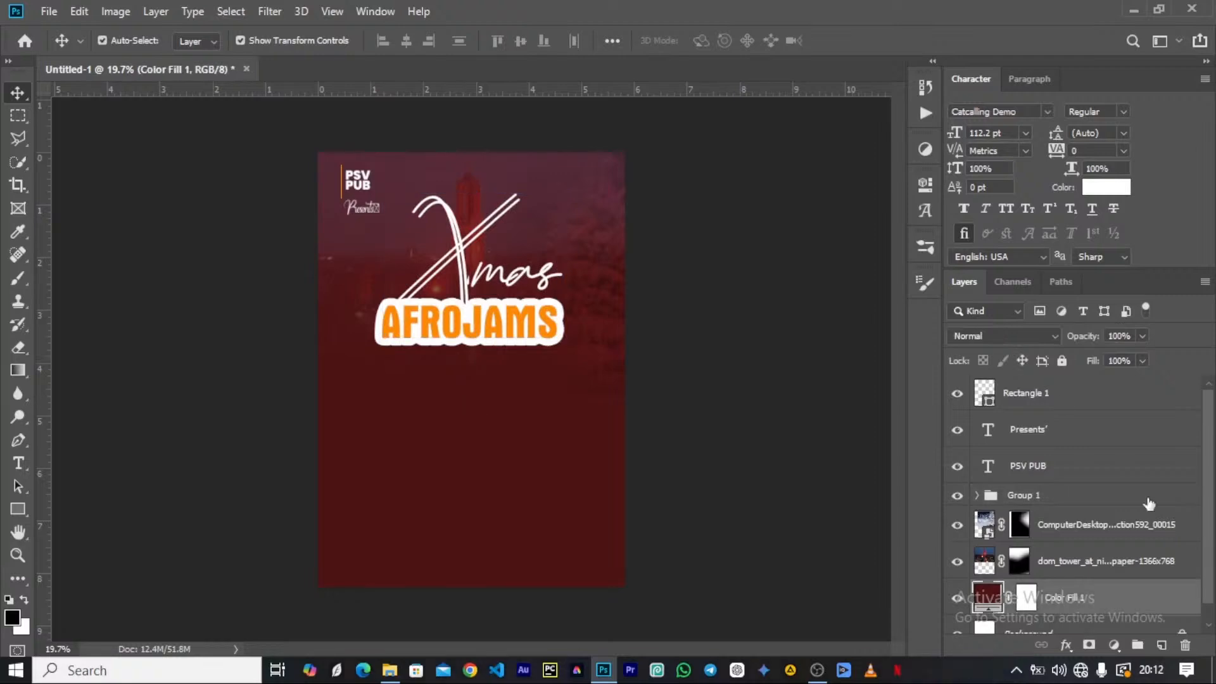
# Switch to File Explorer and place image 1 from the Artist folder above the Rectangle 1 layer, positioned below the title at 100% scale
pyautogui.click(1058, 399)
pyautogui.hotkey('alt', 'Tab')
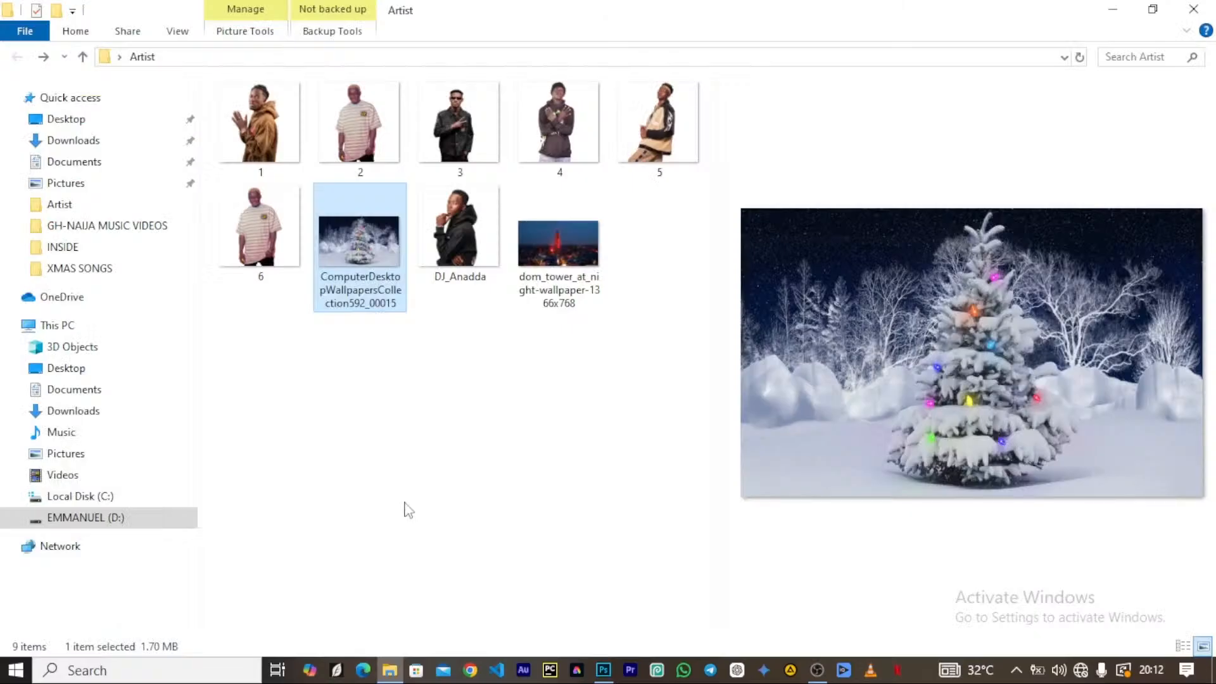
pyautogui.click(256, 126)
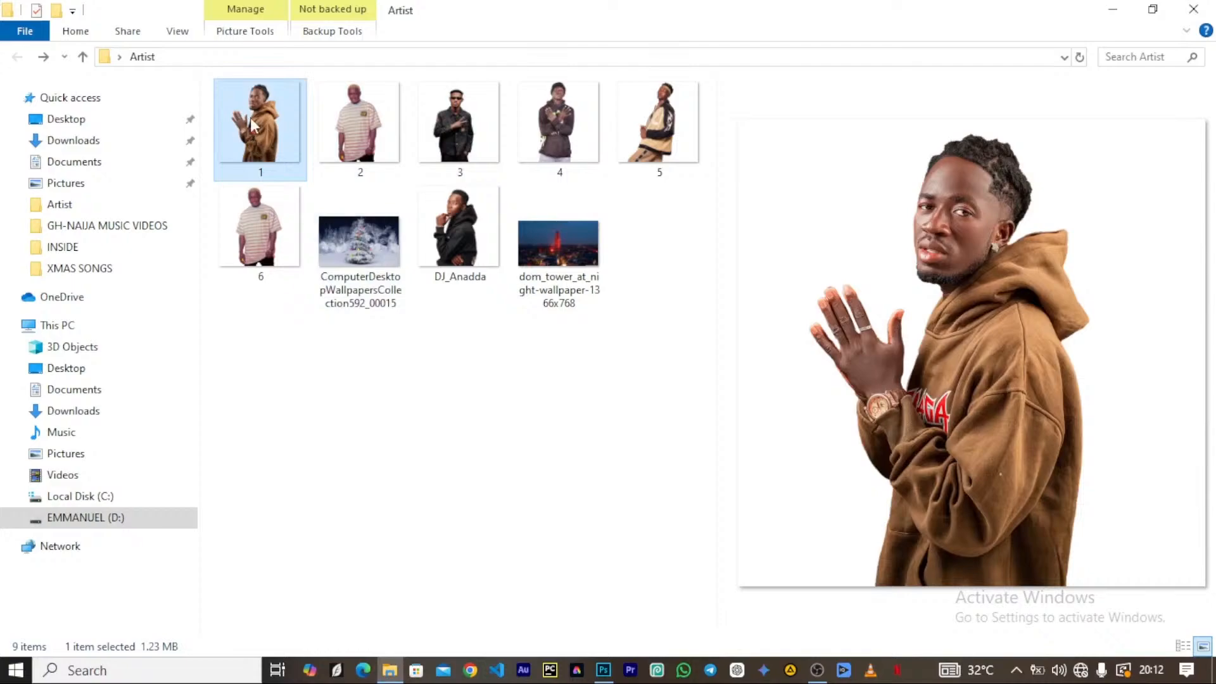
pyautogui.moveTo(249, 115); pyautogui.dragTo(494, 405)
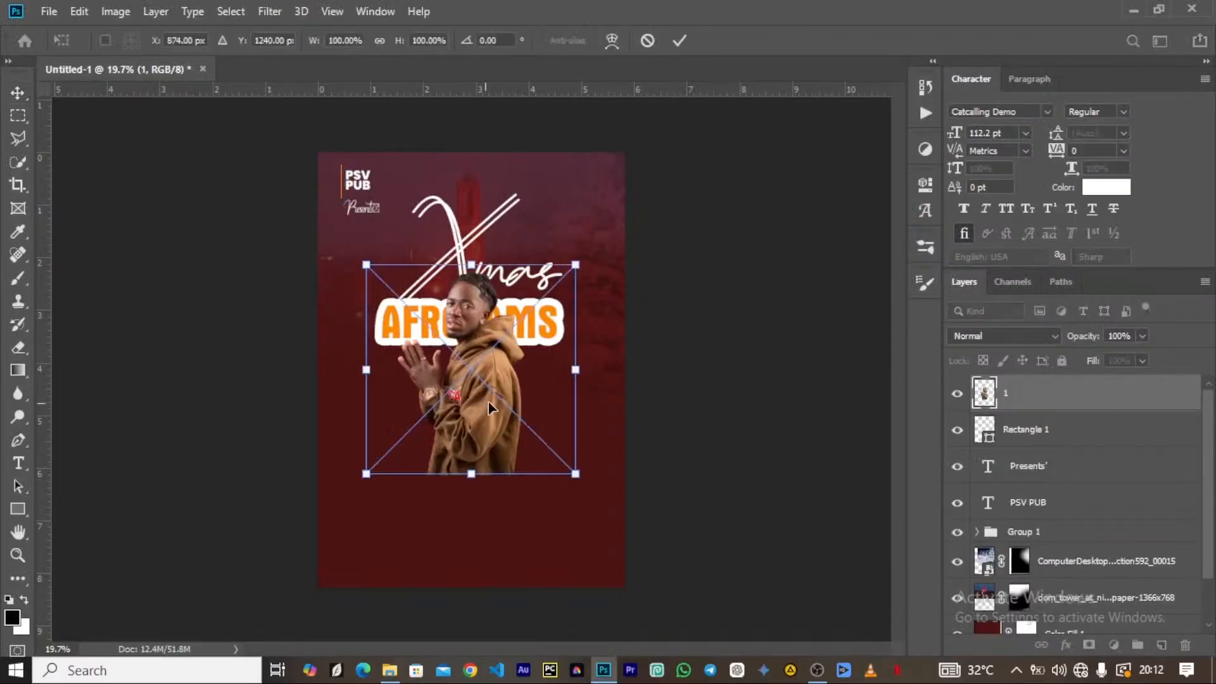
pyautogui.moveTo(472, 364); pyautogui.dragTo(476, 421)
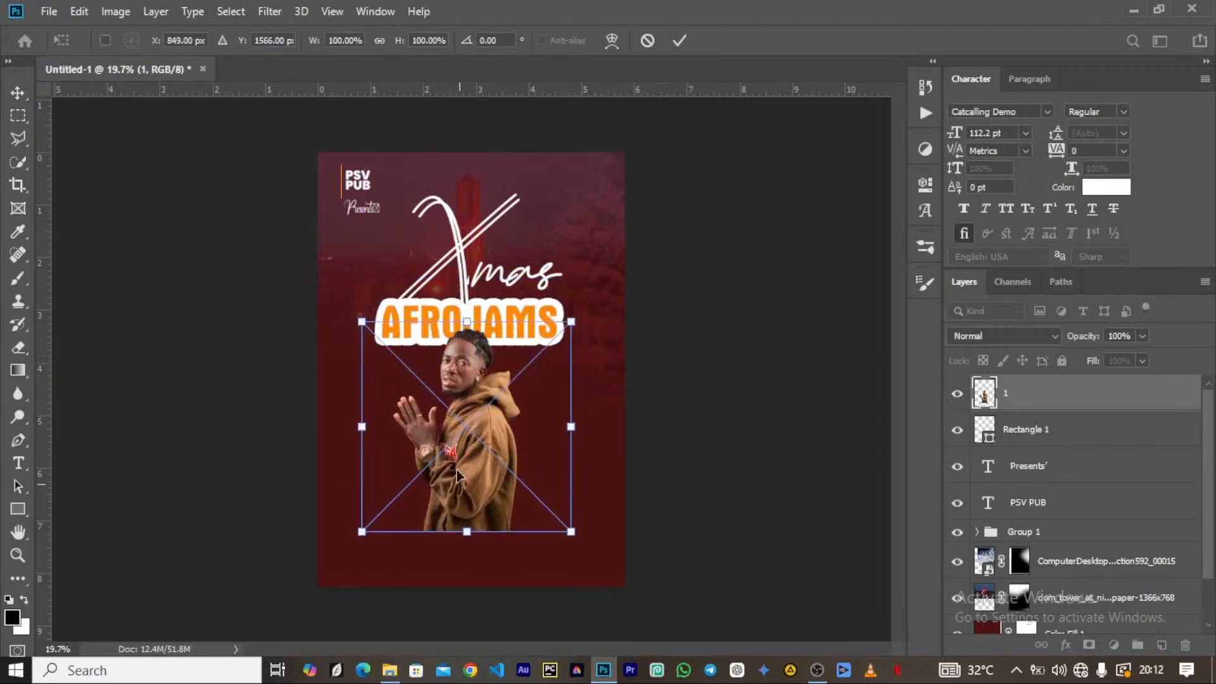
pyautogui.scroll(4, 465, 418)
pyautogui.press('Return')
pyautogui.scroll(4, 458, 420)
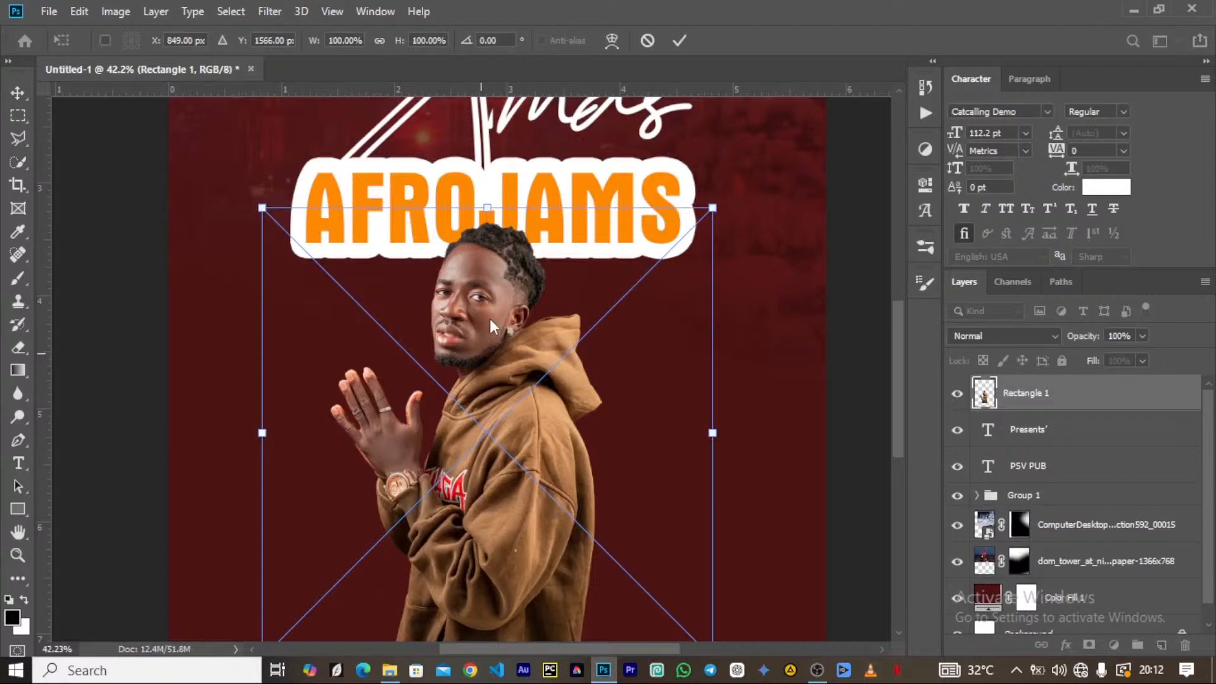
pyautogui.click(679, 41)
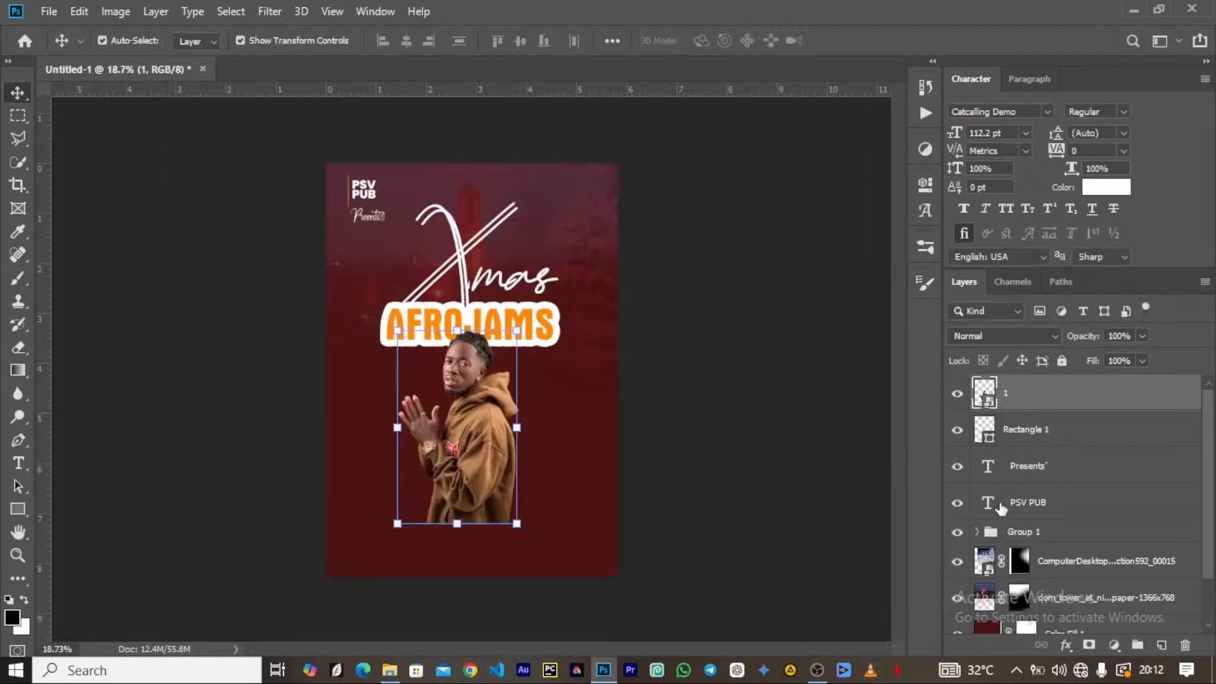
# Scale the Xmas AFROJAMS title group to about 90.3% and move it up, clear of the man's head
pyautogui.click(1005, 532)
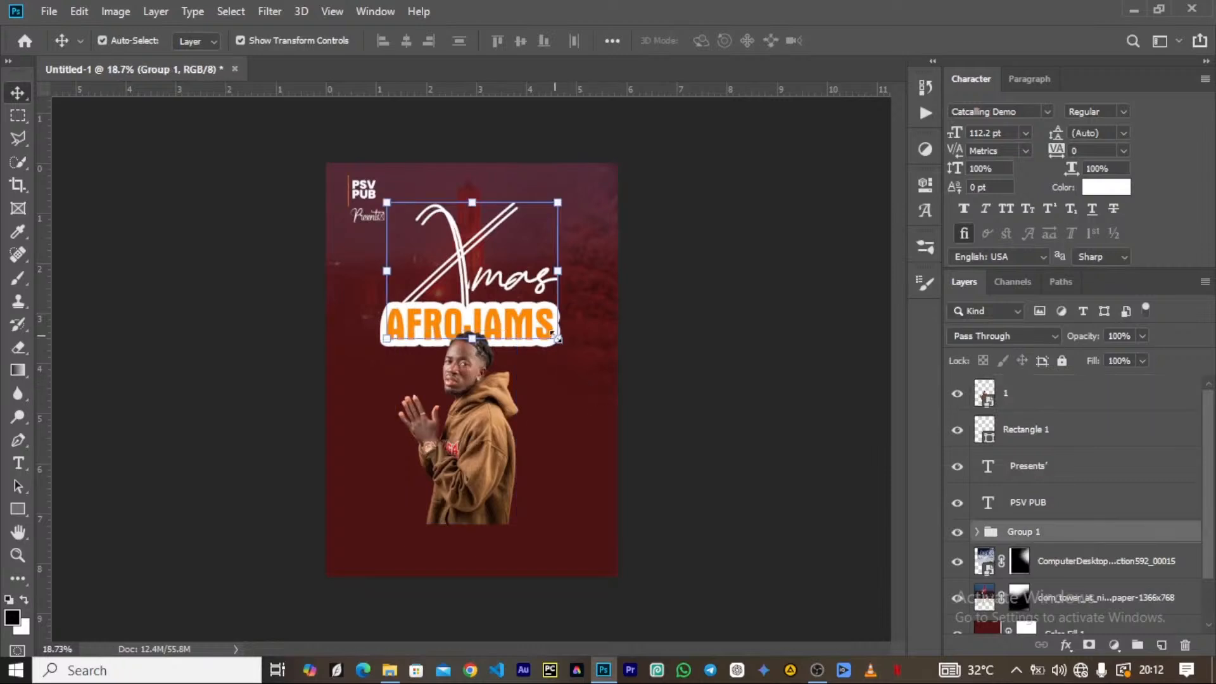
pyautogui.moveTo(557, 338); pyautogui.dragTo(547, 330)
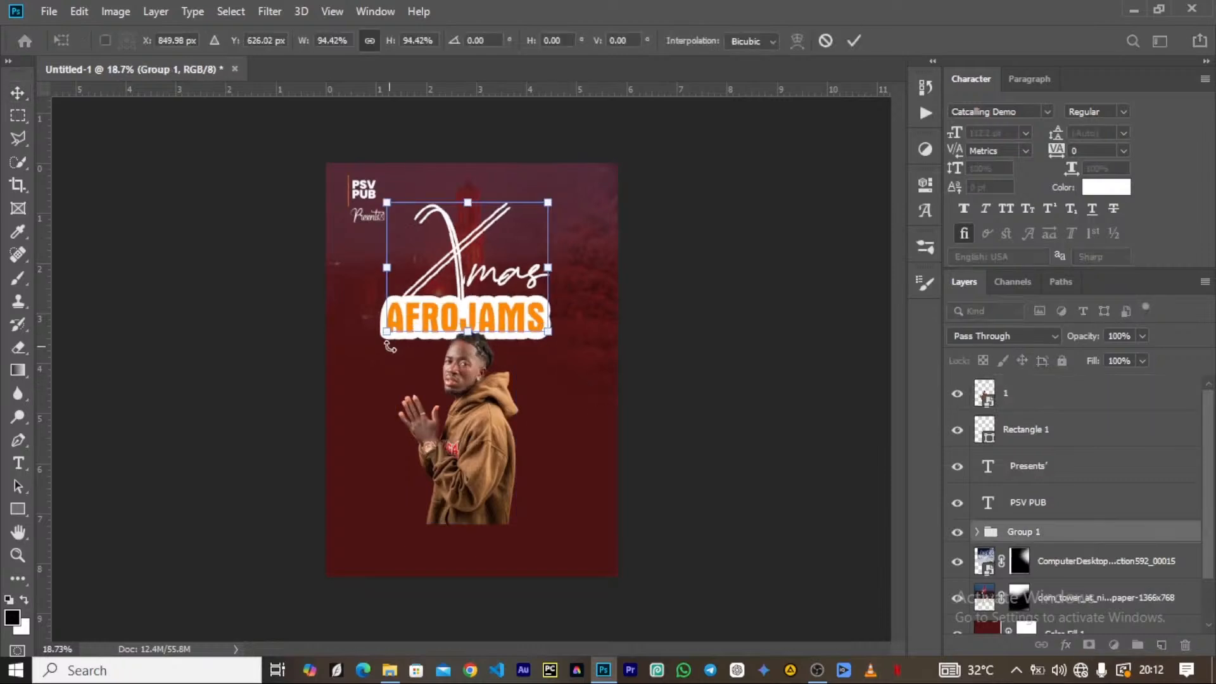
pyautogui.moveTo(388, 331); pyautogui.dragTo(454, 283)
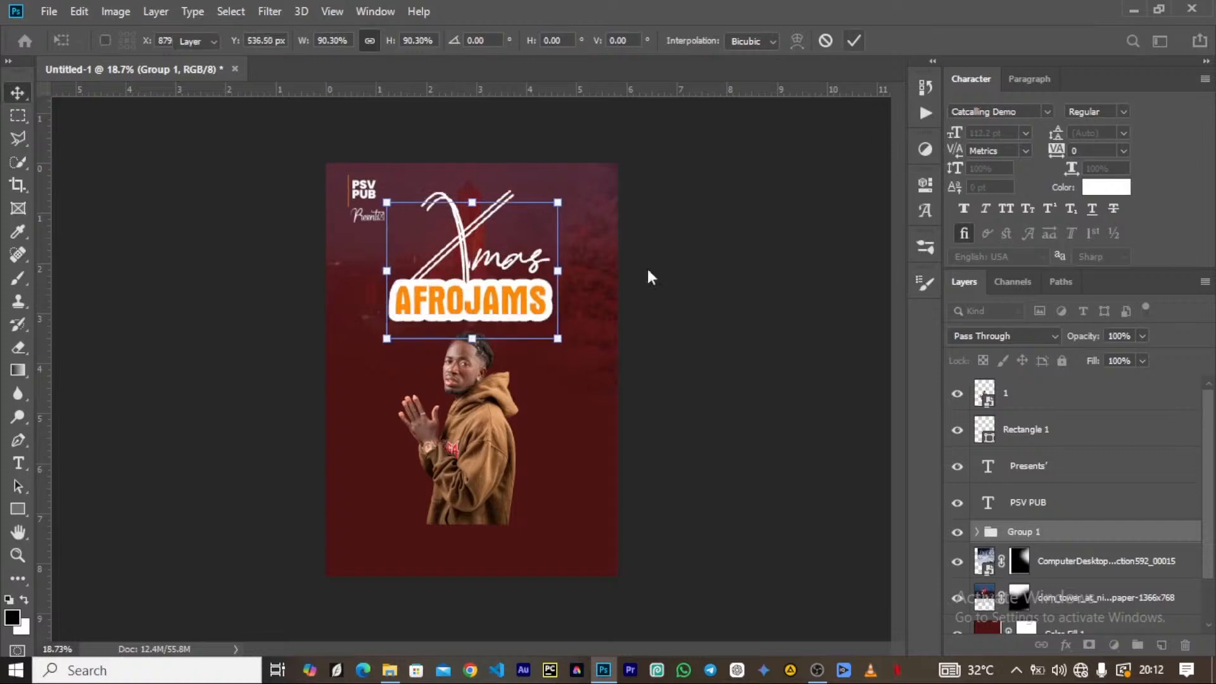
pyautogui.press('Return')
# Enlarge the man's photo to about 117% and move it down near the poster's lower edge
pyautogui.click(471, 451)
pyautogui.scroll(3, 393, 459)
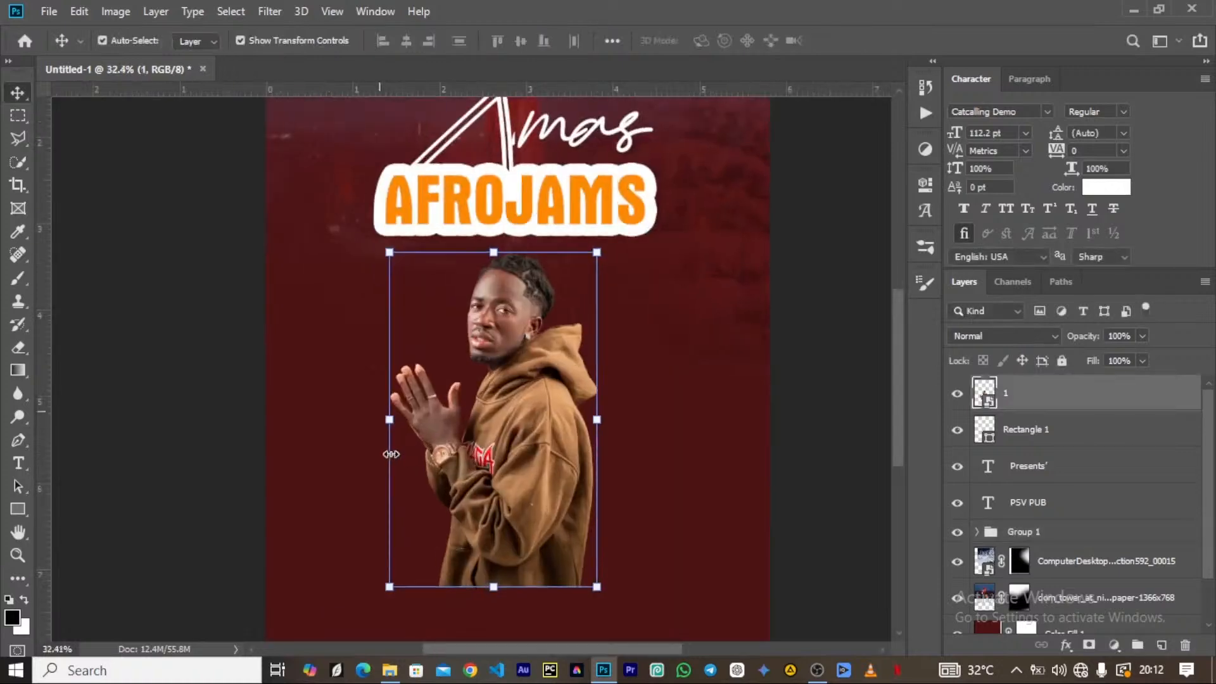
pyautogui.scroll(-5, 538, 362)
pyautogui.hscroll(-1, 537, 349)
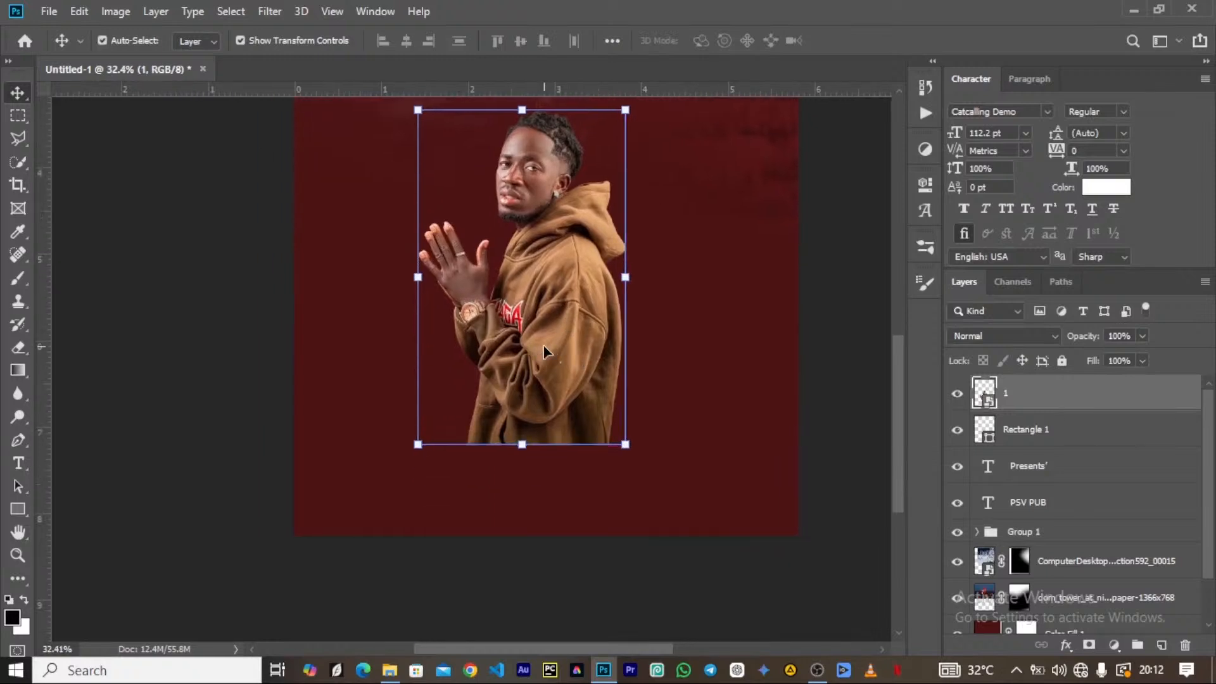
pyautogui.scroll(-1, 544, 352)
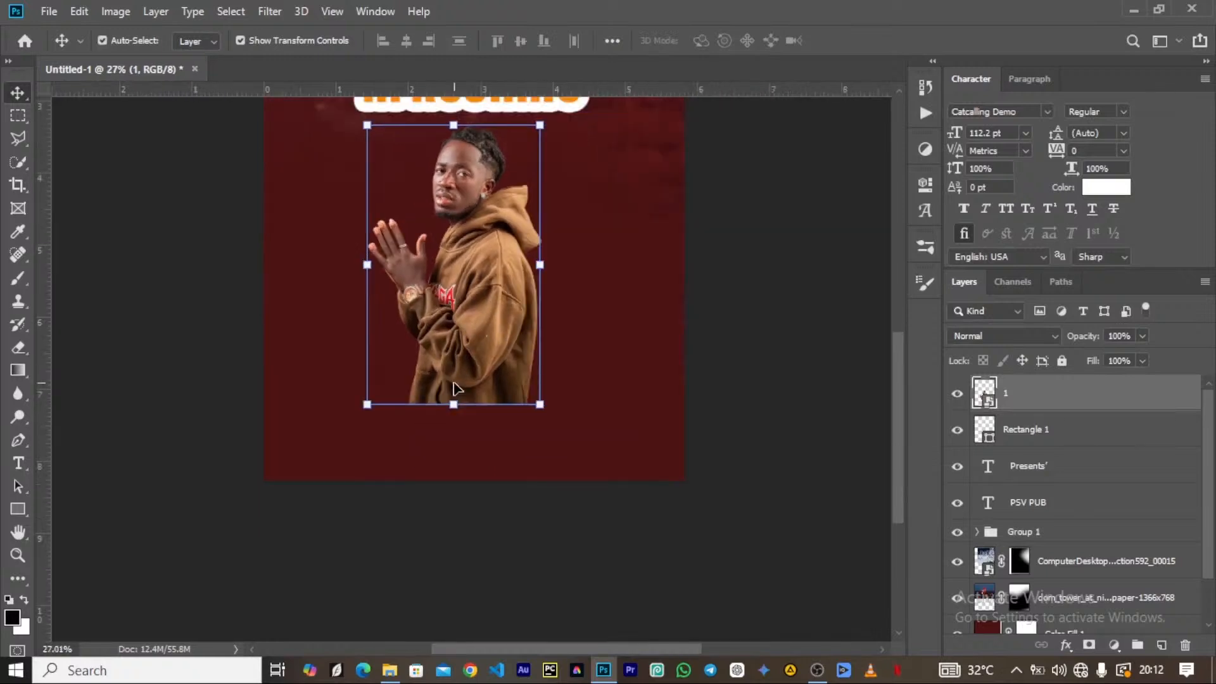
pyautogui.hotkey('ctrl', 't')
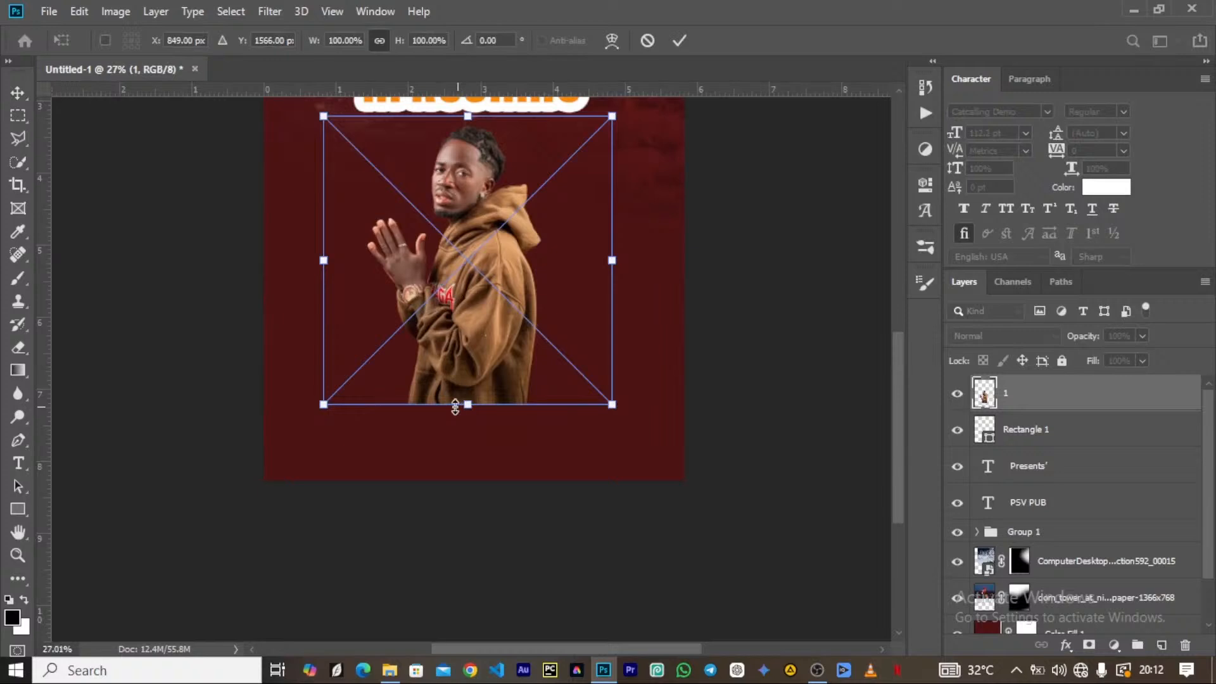
pyautogui.moveTo(455, 406); pyautogui.dragTo(467, 453)
pyautogui.moveTo(456, 366); pyautogui.dragTo(453, 378)
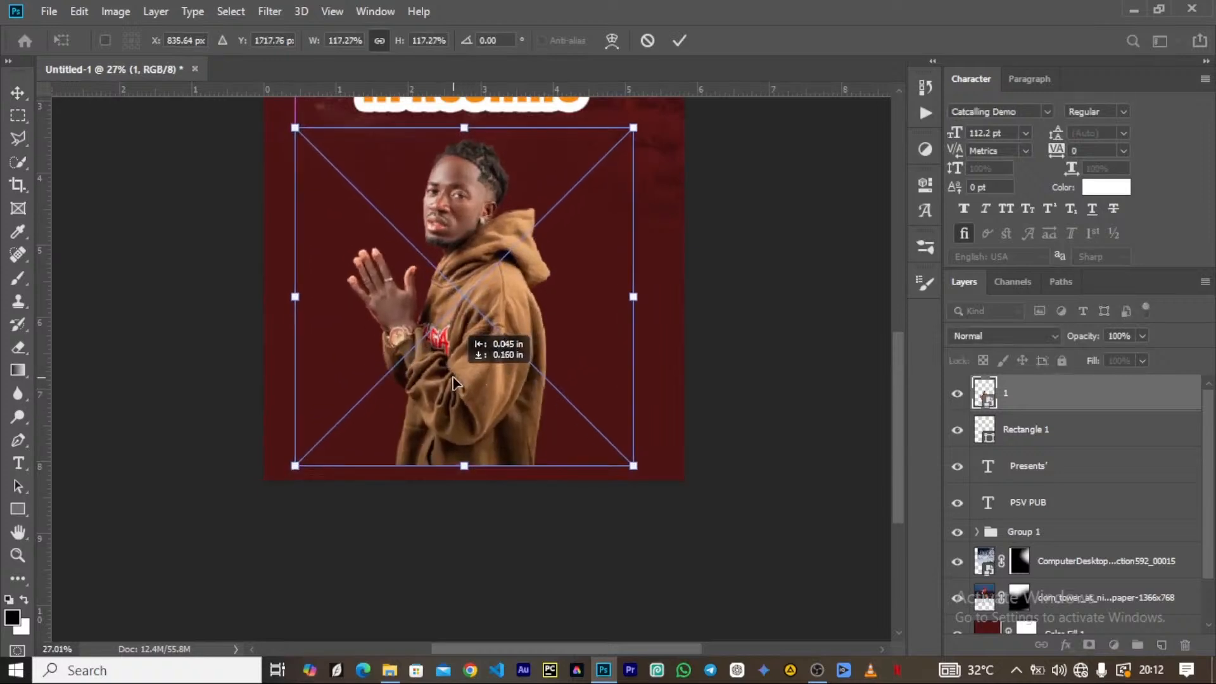
pyautogui.press('Return')
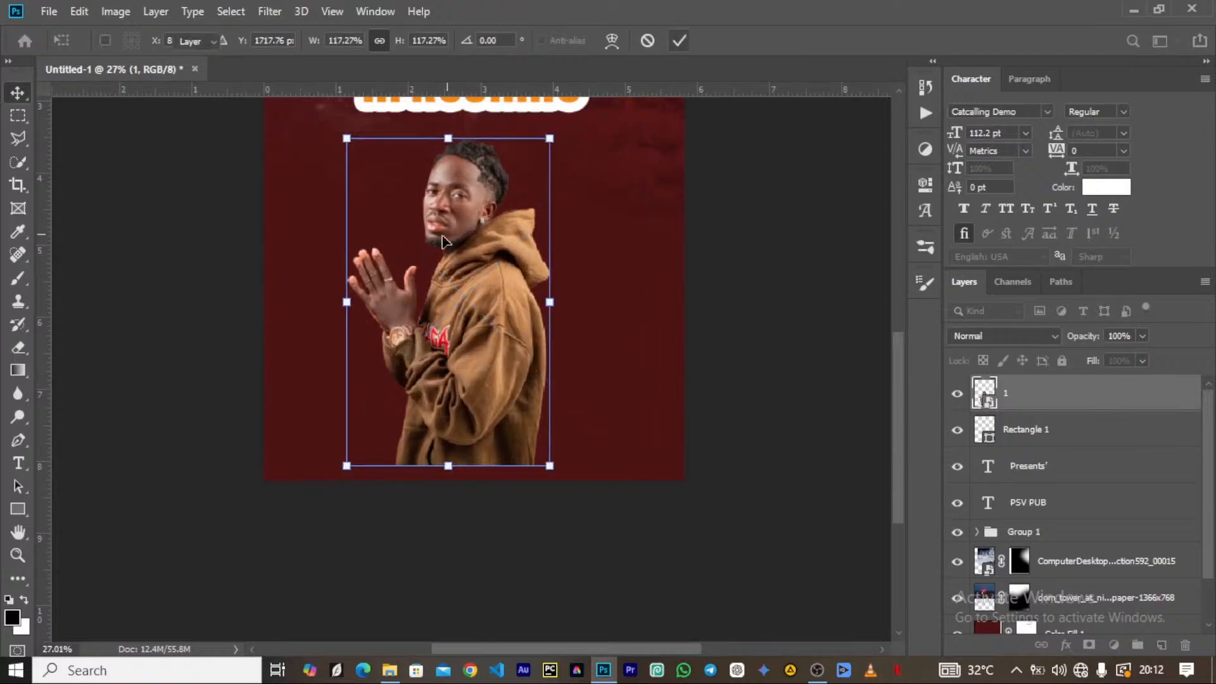
# Add a layer mask to the man's photo on layer 1
pyautogui.scroll(2, 476, 269)
pyautogui.scroll(3, 476, 269)
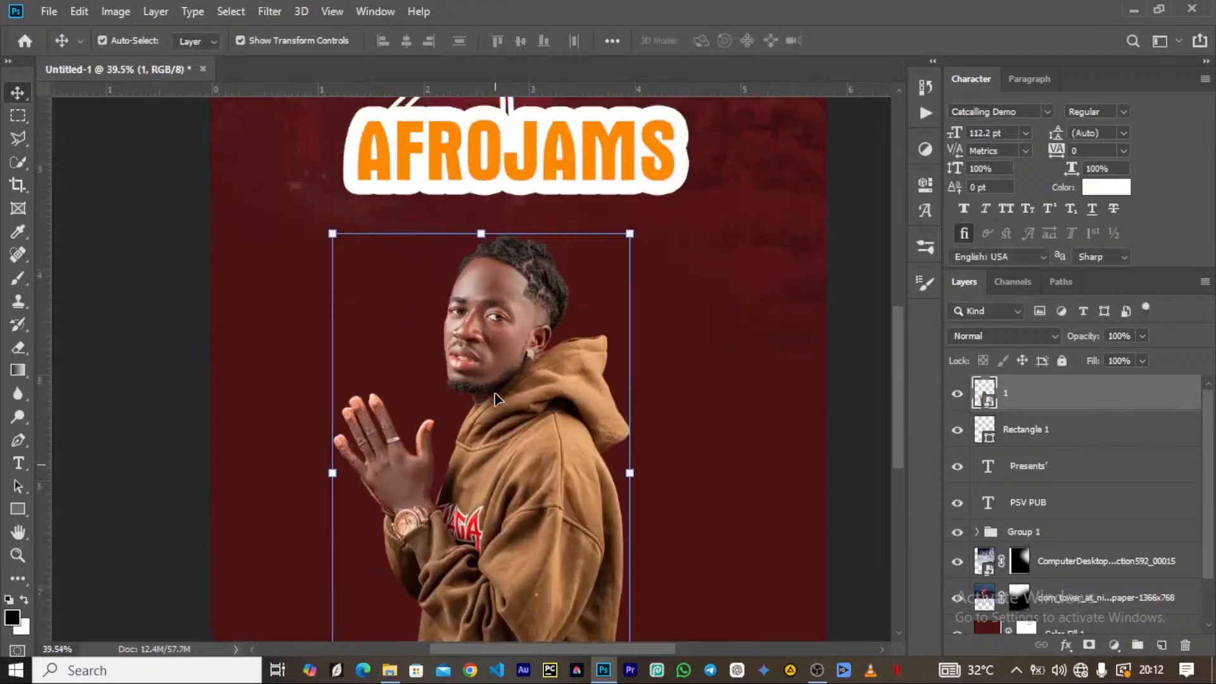
pyautogui.scroll(1, 495, 398)
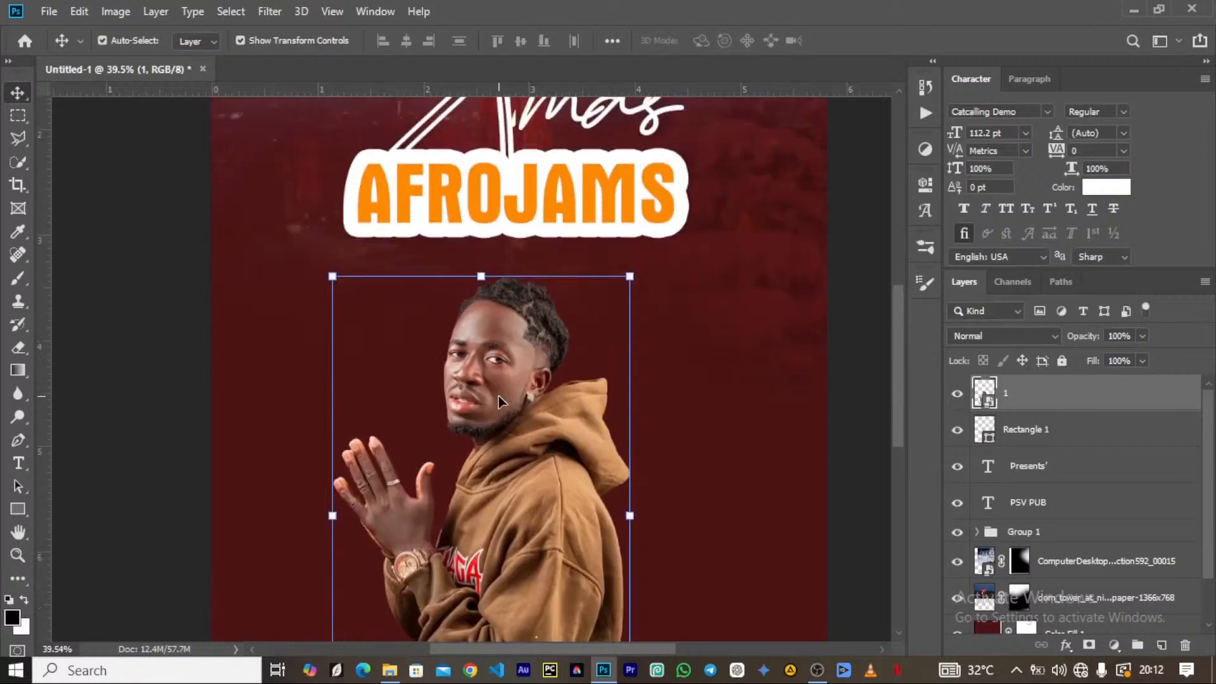
pyautogui.scroll(-4, 497, 386)
pyautogui.scroll(-2, 497, 373)
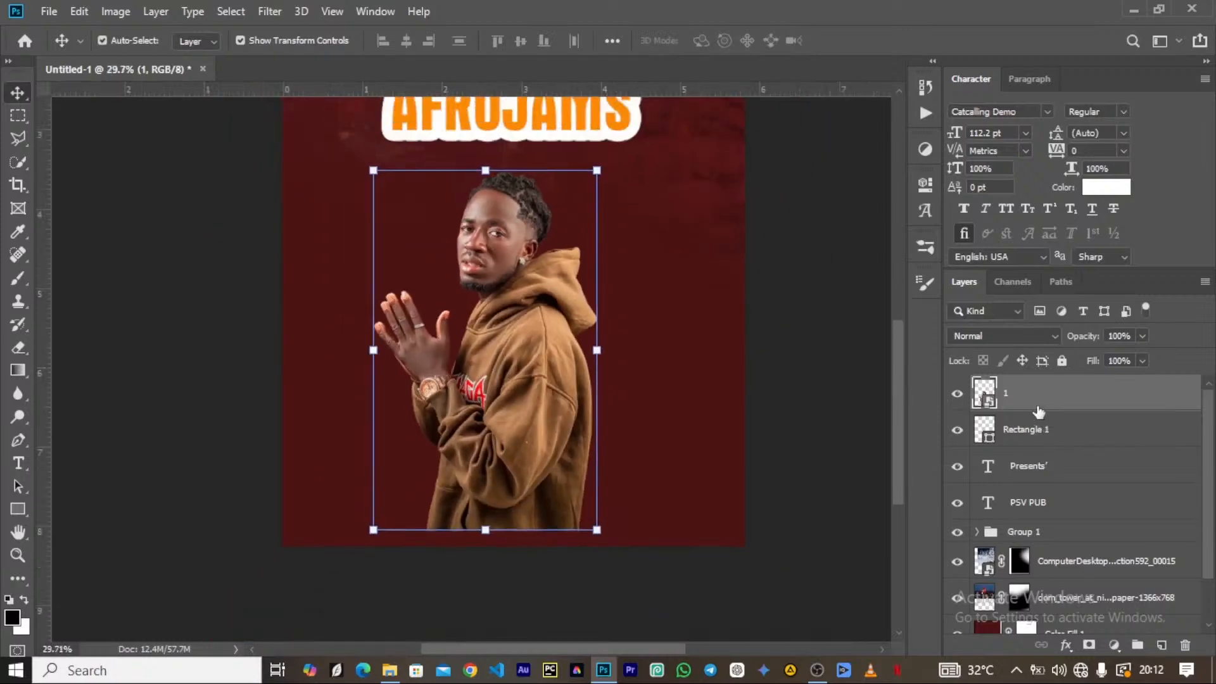
pyautogui.click(1089, 644)
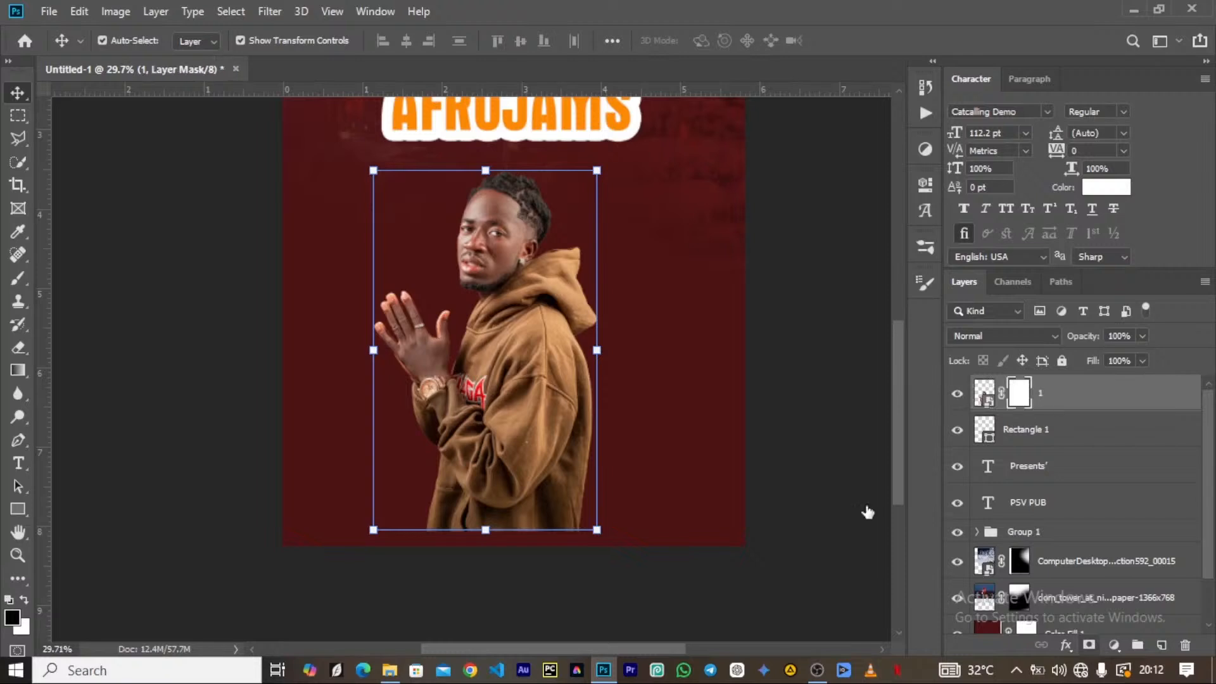
# Paint black on the photo's mask with a soft 1000 px brush to fade the lower part of the hoodie into the red background
pyautogui.press('b')
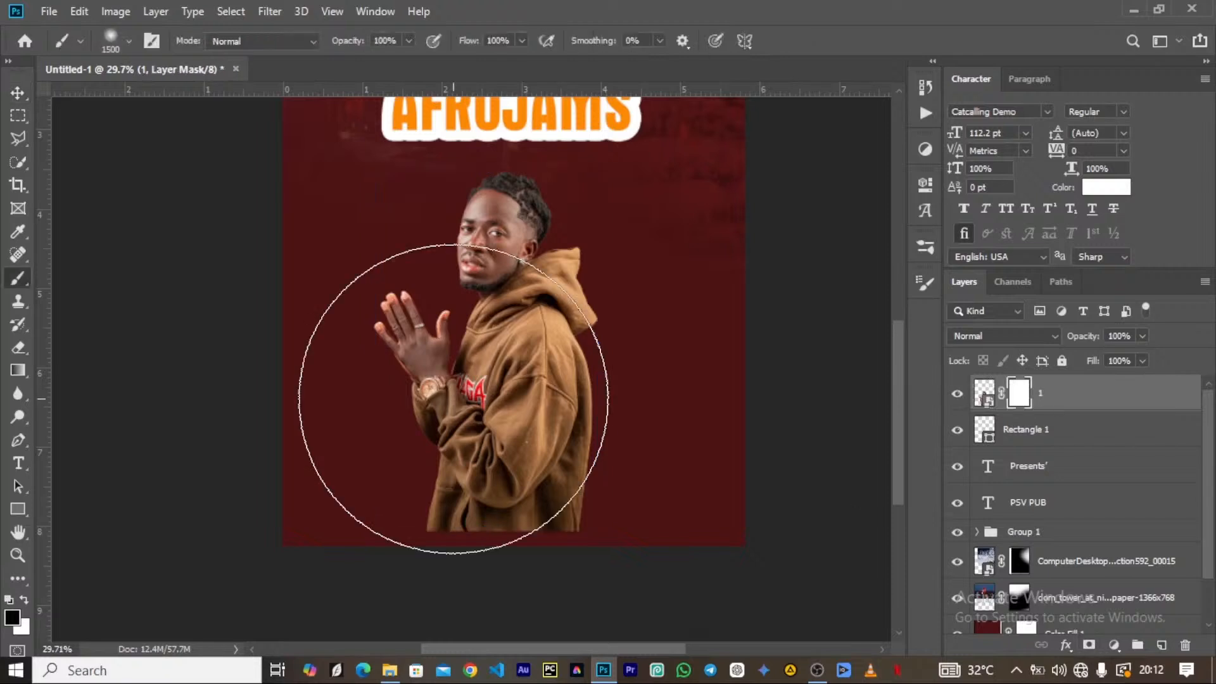
pyautogui.scroll(3, 454, 405)
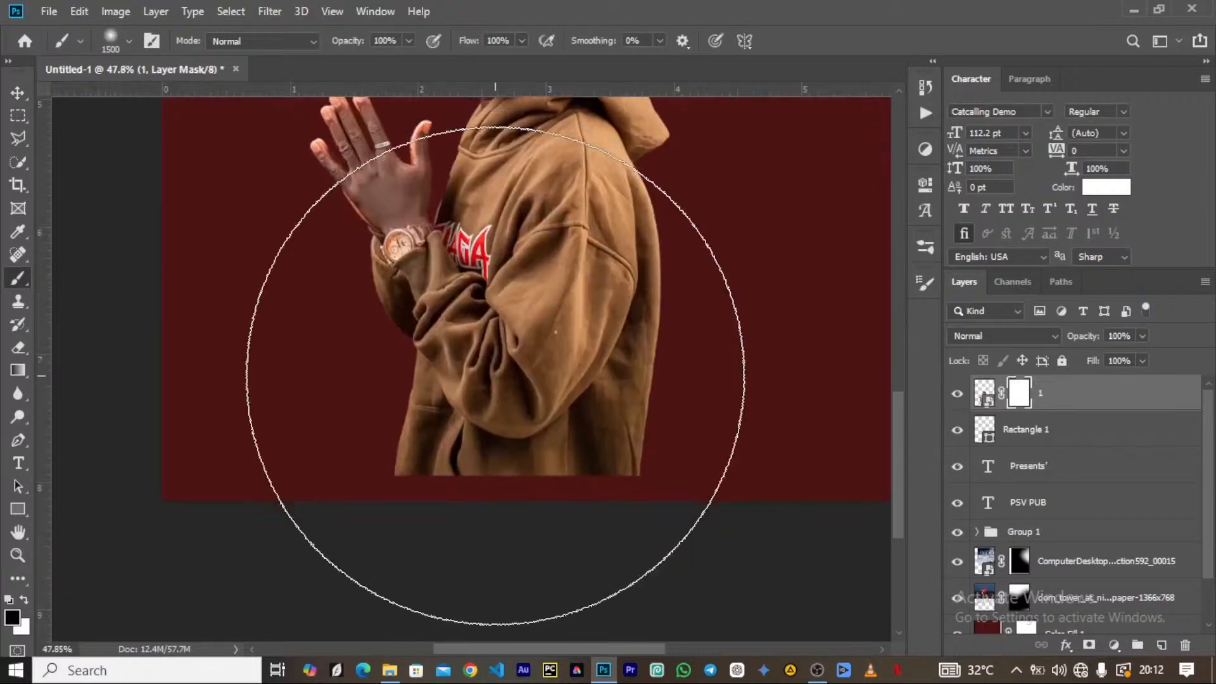
pyautogui.scroll(-5, 494, 375)
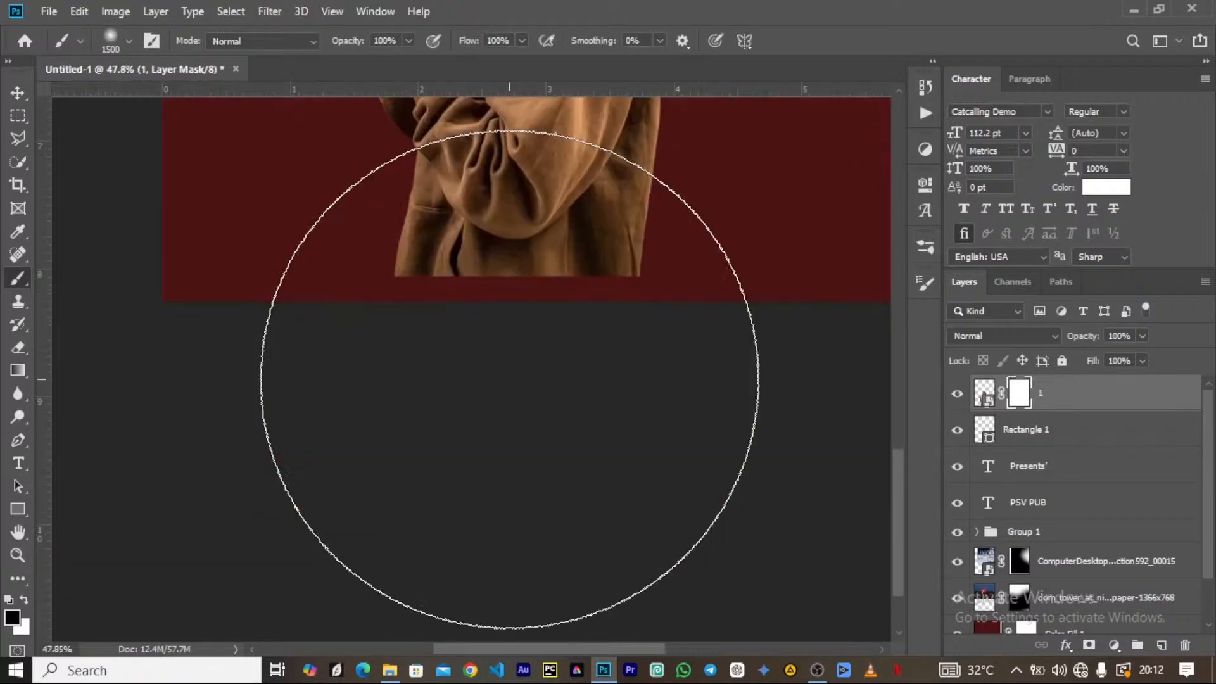
pyautogui.press('[')
pyautogui.press('[')
pyautogui.press('[')
pyautogui.press('[')
pyautogui.press('[')
pyautogui.press('[')
pyautogui.press('[')
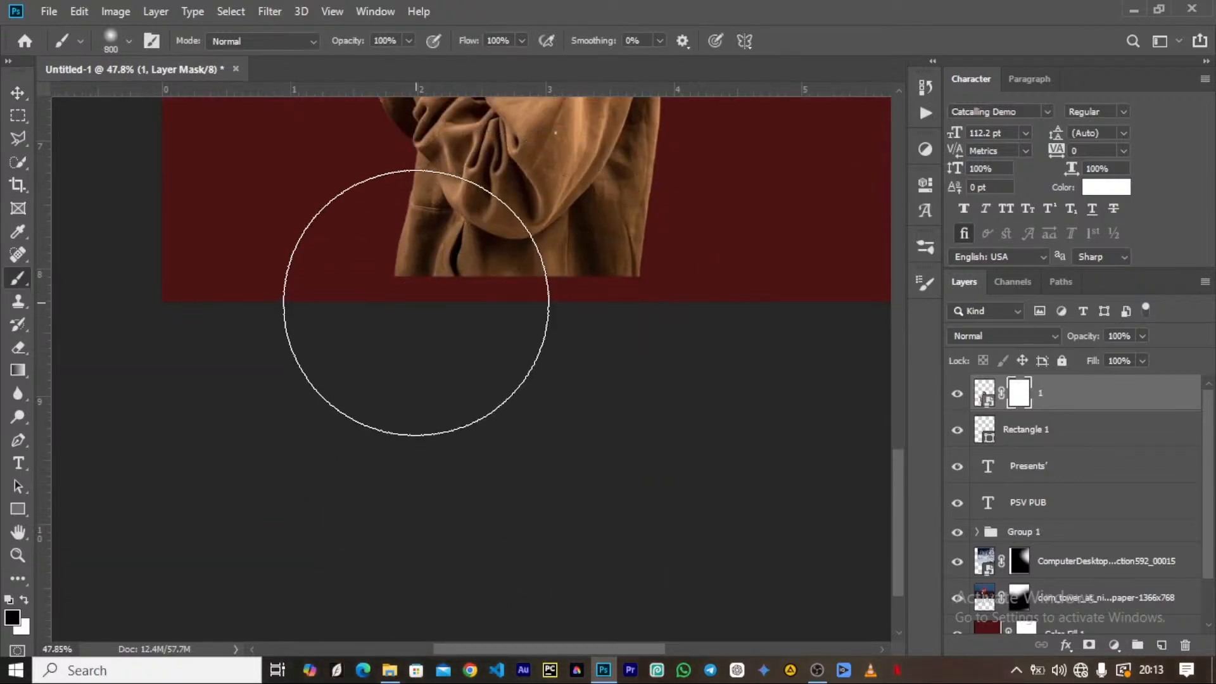
pyautogui.press(']')
pyautogui.press(']')
pyautogui.click(414, 352)
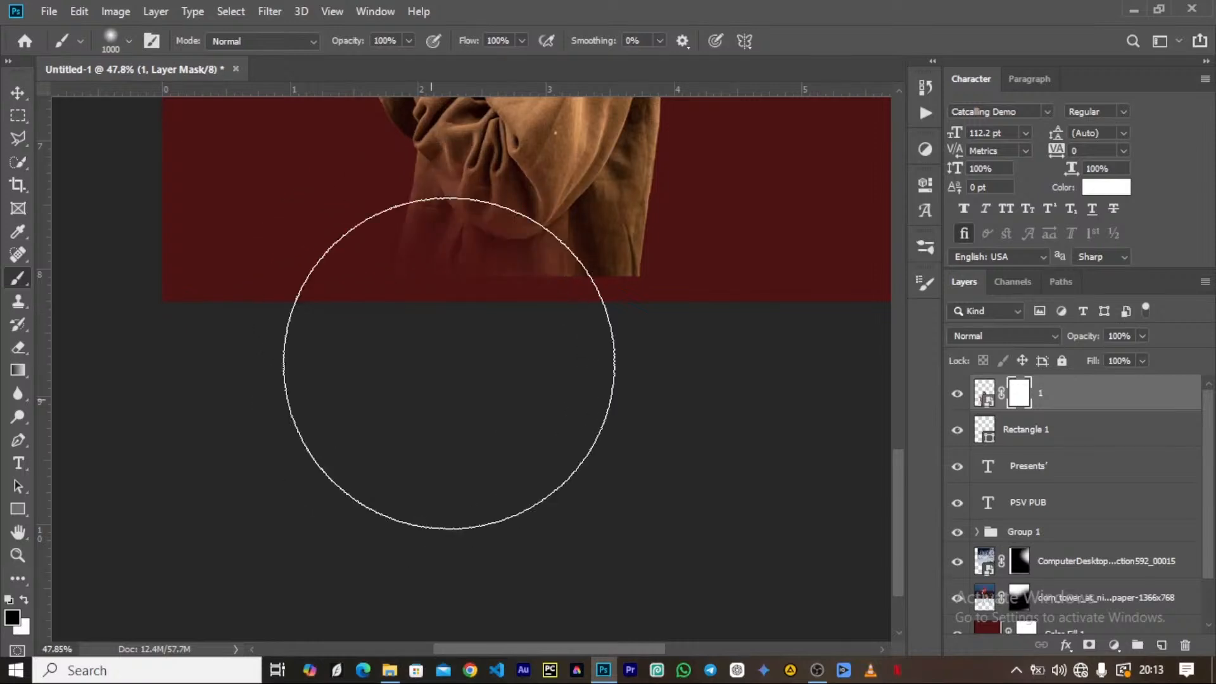
pyautogui.moveTo(712, 334)
pyautogui.mouseDown()
pyautogui.moveTo(682, 408)
pyautogui.moveTo(755, 321)
pyautogui.mouseUp()
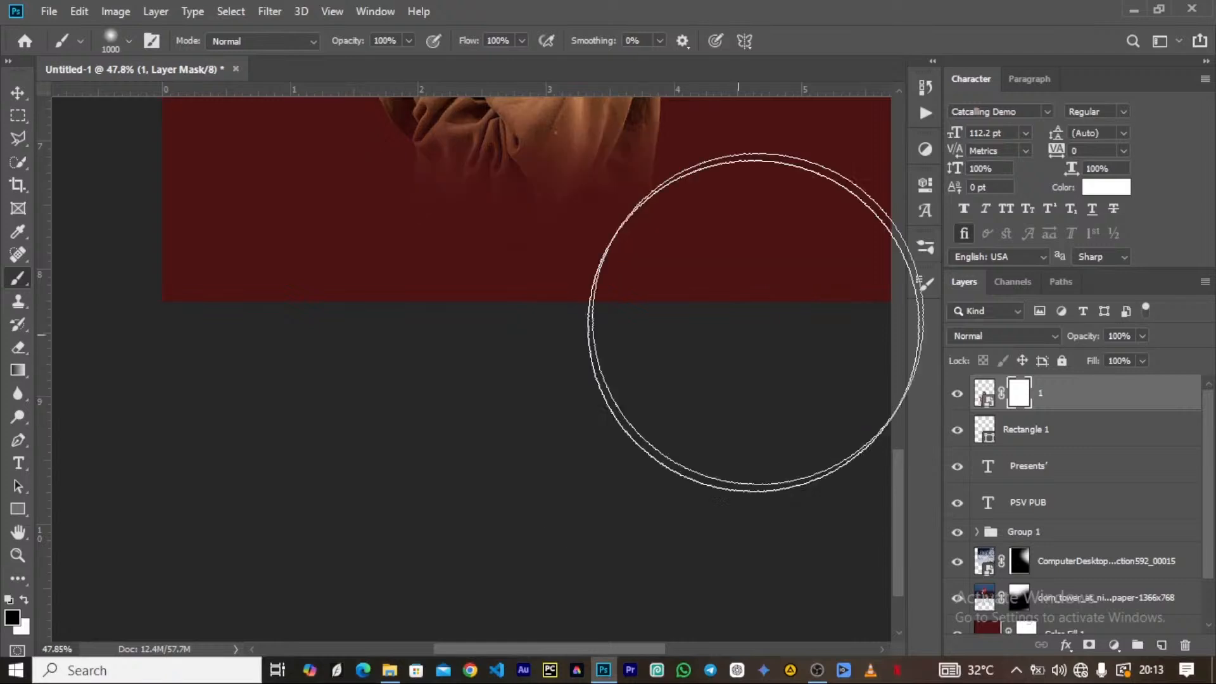
pyautogui.scroll(3, 755, 322)
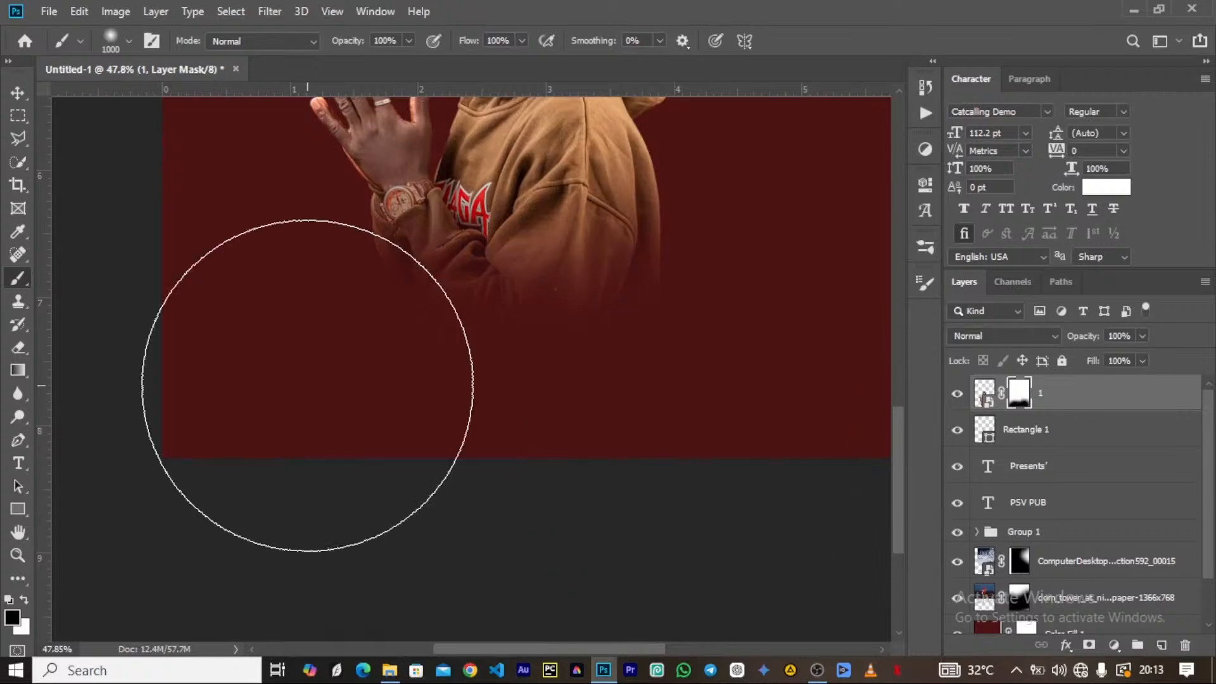
pyautogui.scroll(-5, 481, 379)
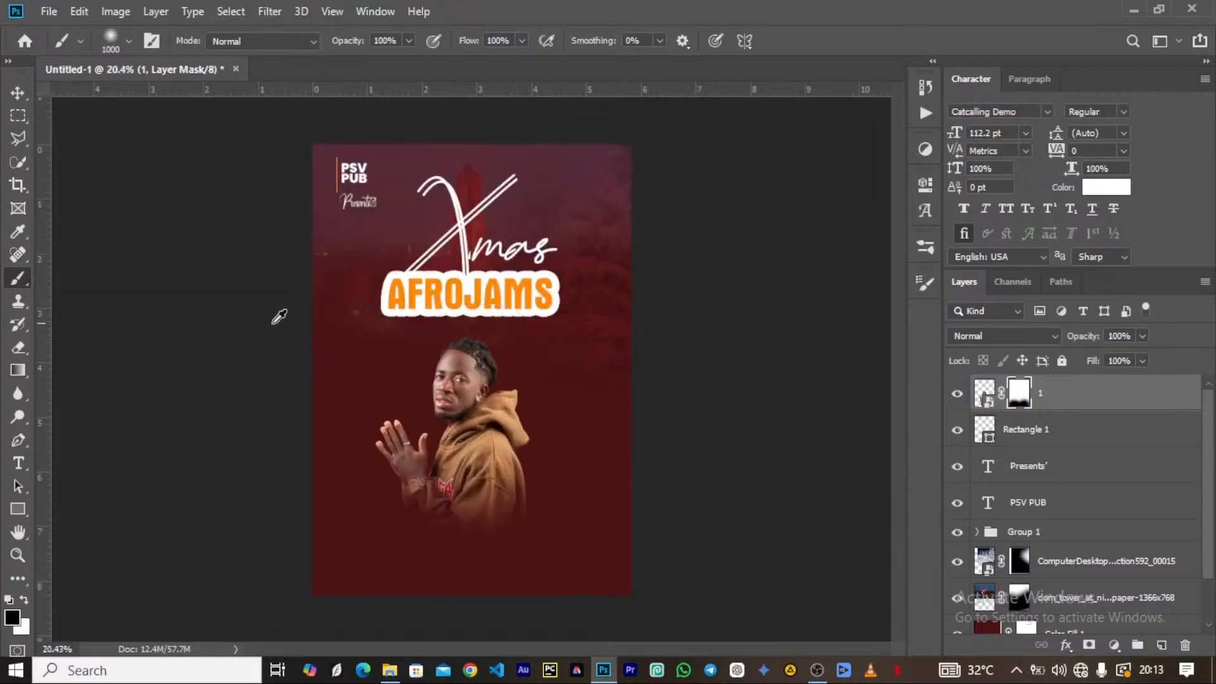
# Move the hoodie man's photo up slightly toward the AFROJAMS title and scale it to about 88.8%
pyautogui.scroll(3, 399, 475)
pyautogui.hotkey('ctrl', '-')
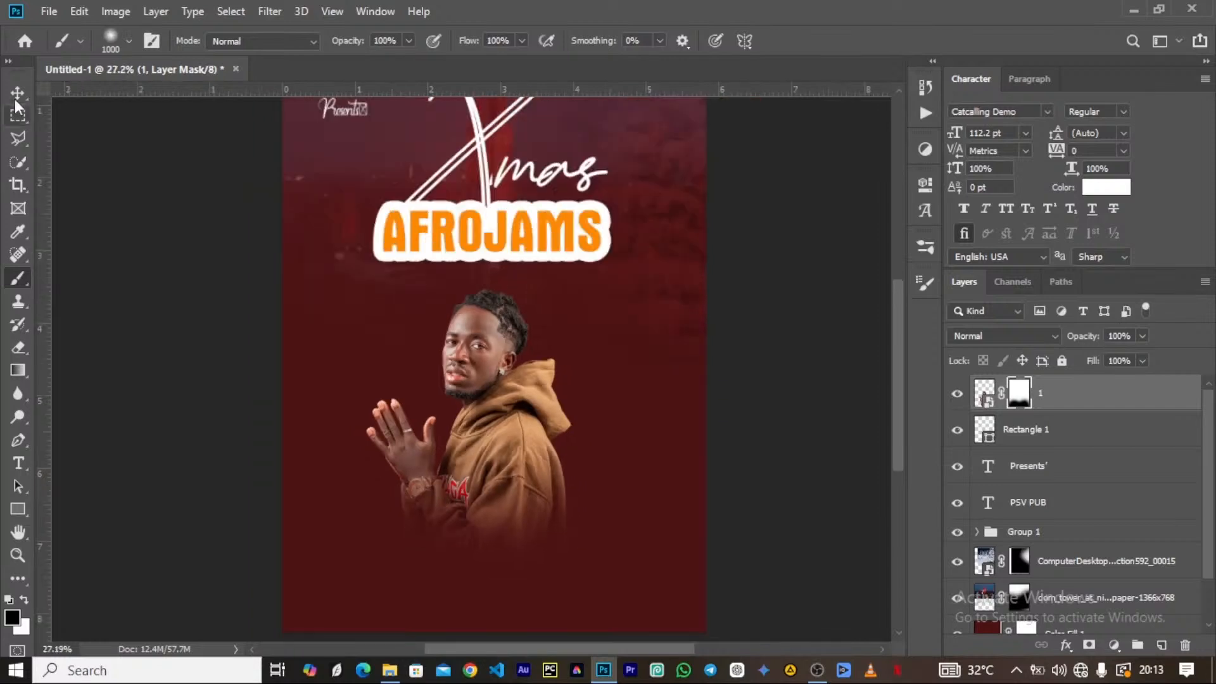
pyautogui.press('v')
pyautogui.moveTo(464, 454); pyautogui.dragTo(462, 436)
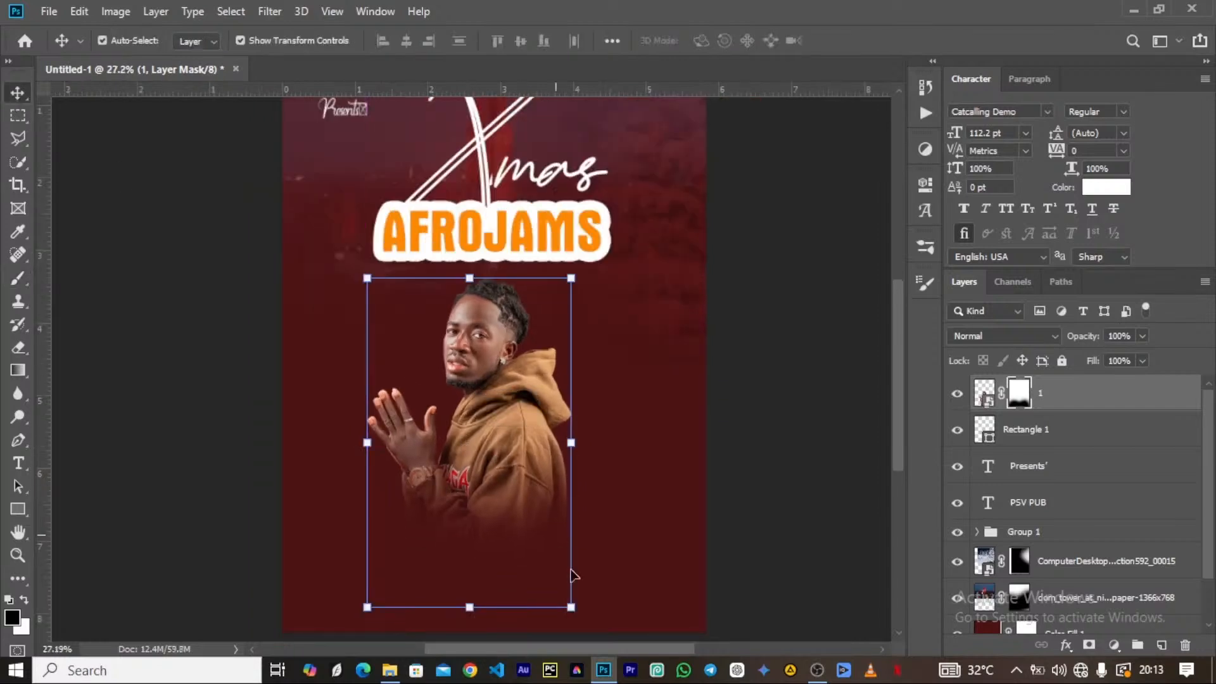
pyautogui.moveTo(562, 607); pyautogui.dragTo(562, 569)
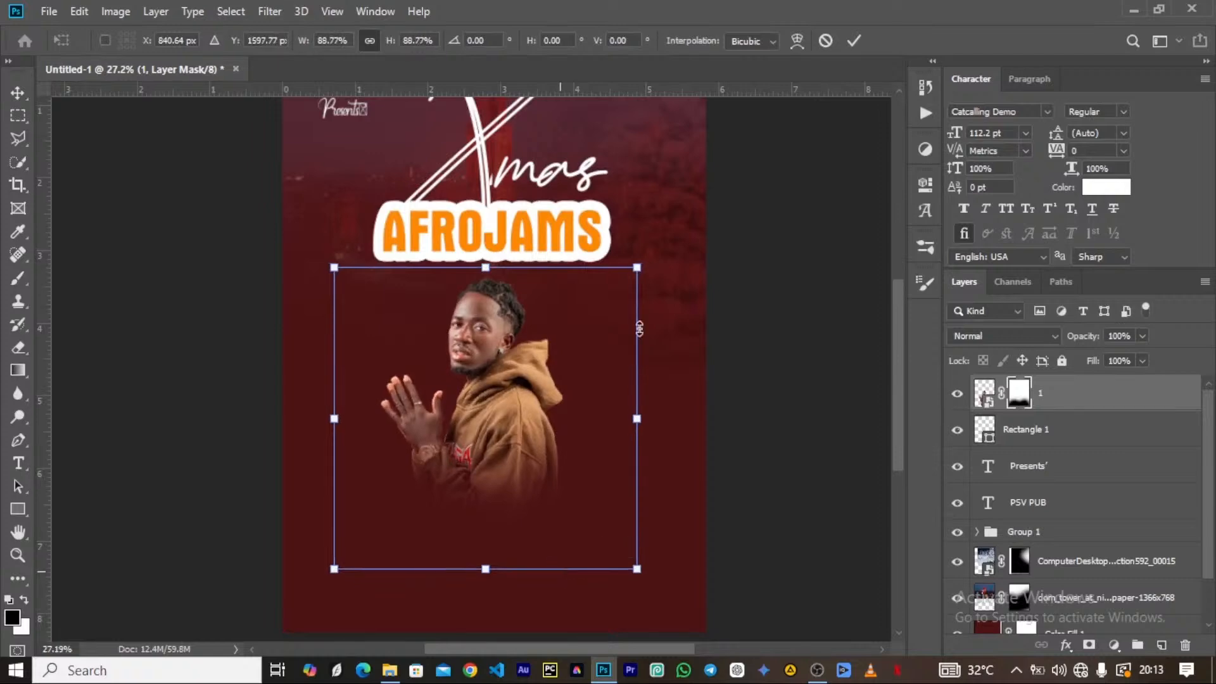
pyautogui.click(852, 41)
pyautogui.scroll(-6, 450, 433)
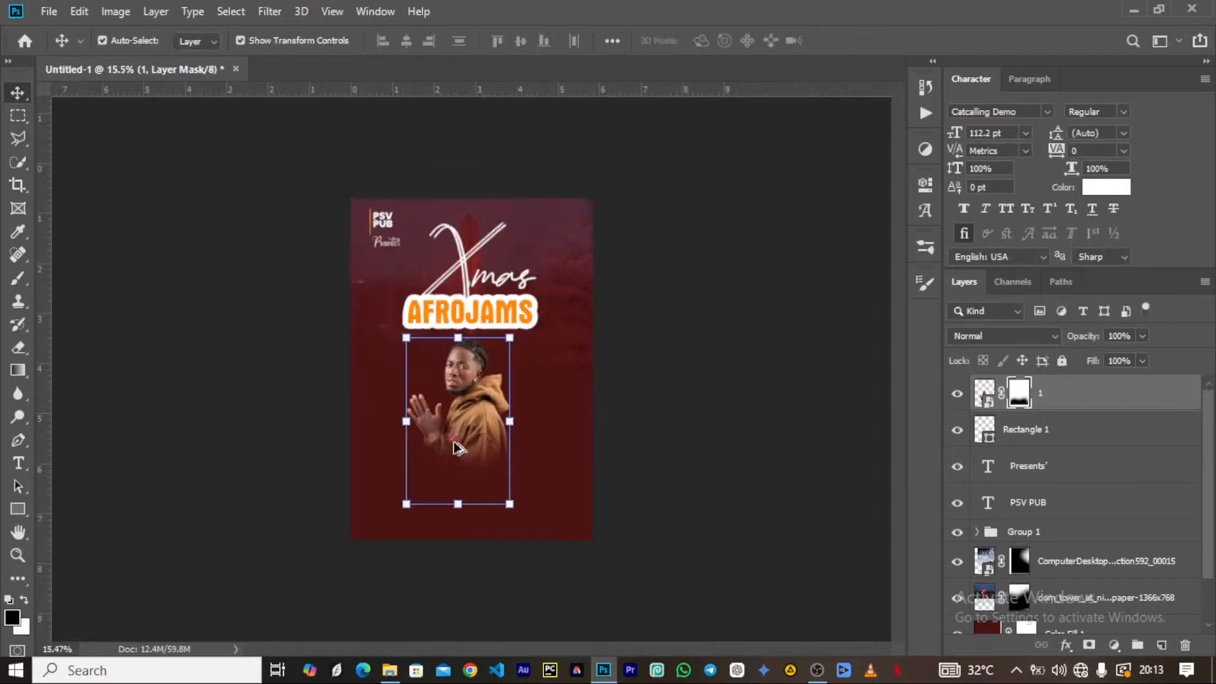
pyautogui.scroll(11, 449, 431)
pyautogui.scroll(-1, 452, 425)
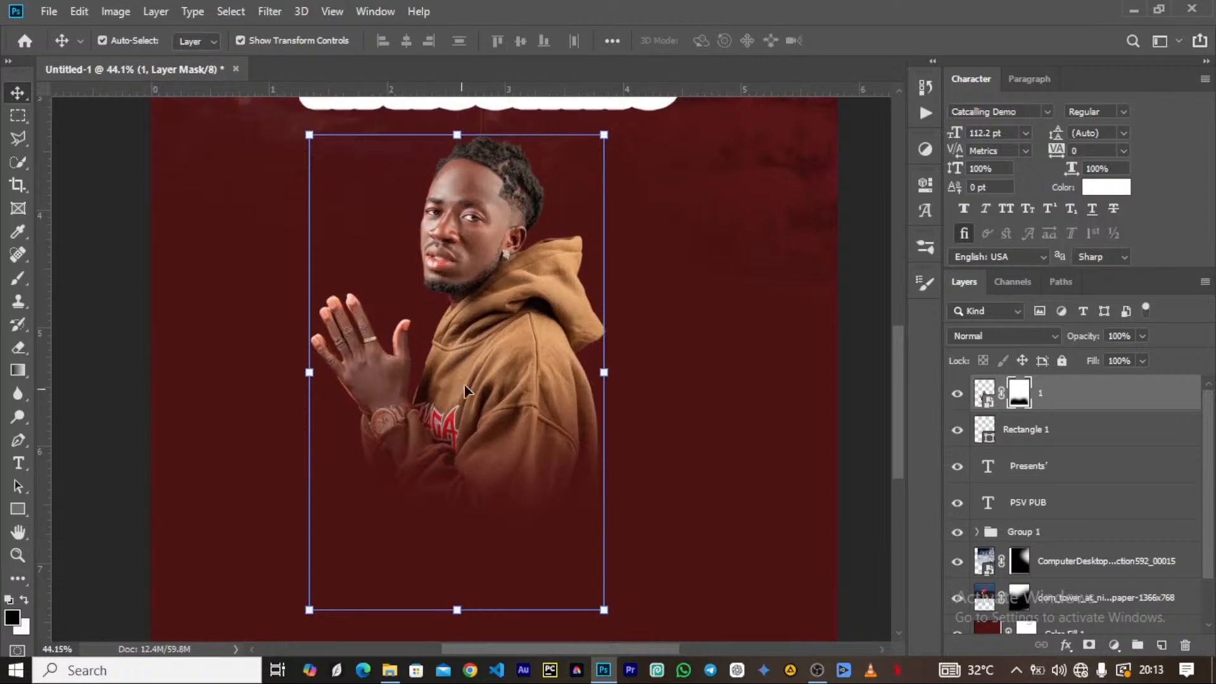
pyautogui.scroll(-2, 471, 368)
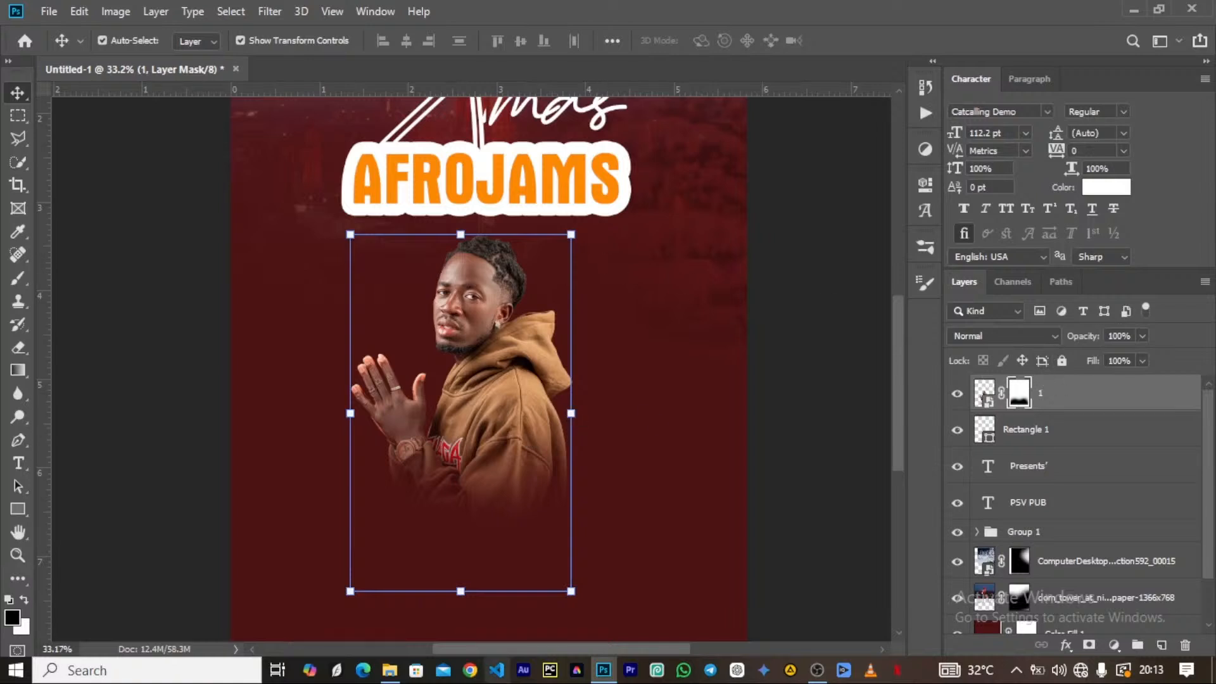
# Switch to File Explorer, place photo 3 from the Artist folder into the Photoshop poster, and stack it beneath layer 1
pyautogui.click(390, 671)
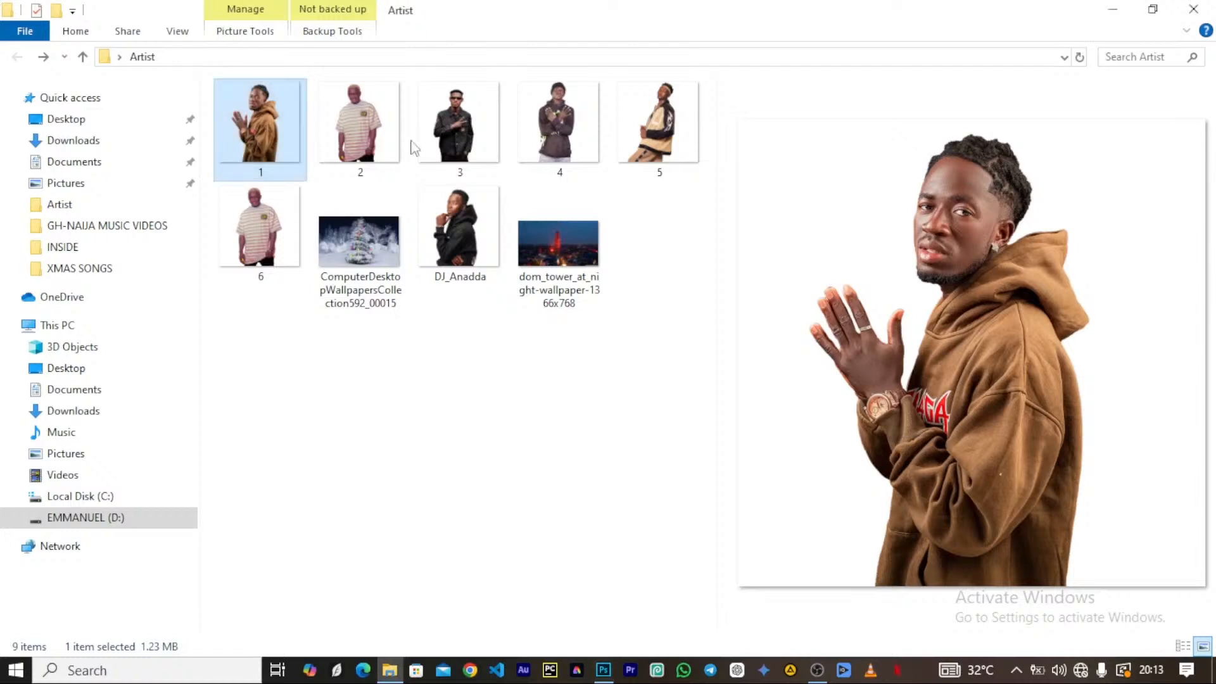
pyautogui.click(474, 135)
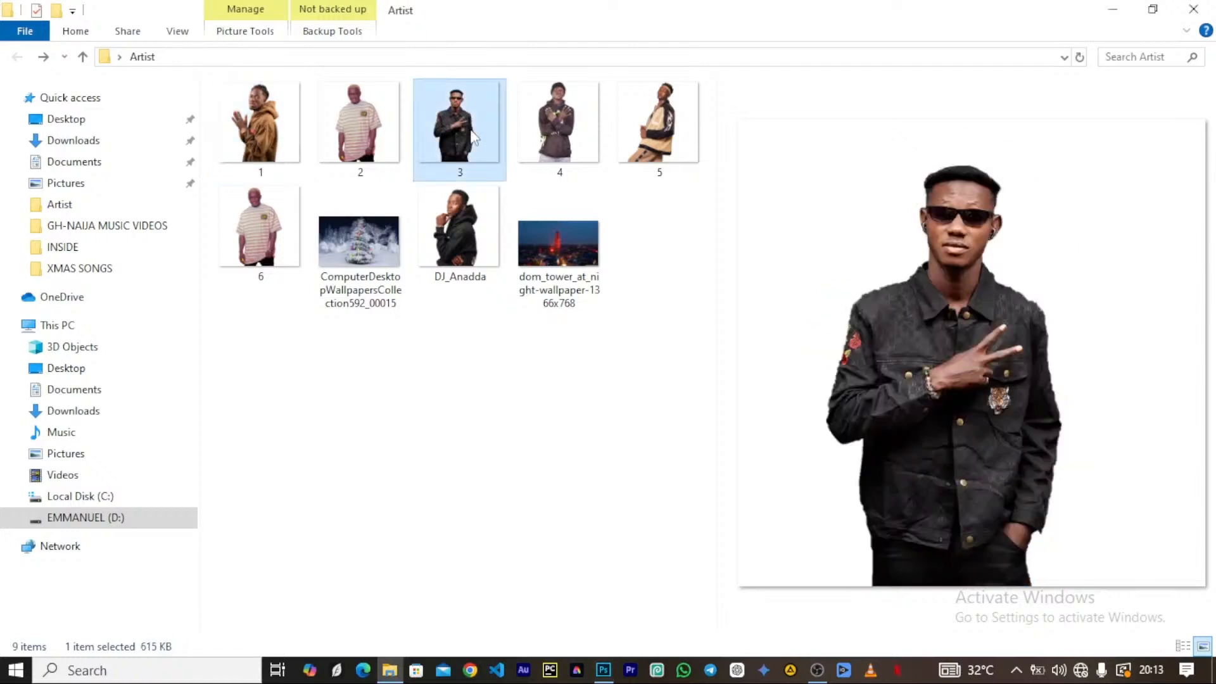
pyautogui.moveTo(473, 134); pyautogui.dragTo(487, 369)
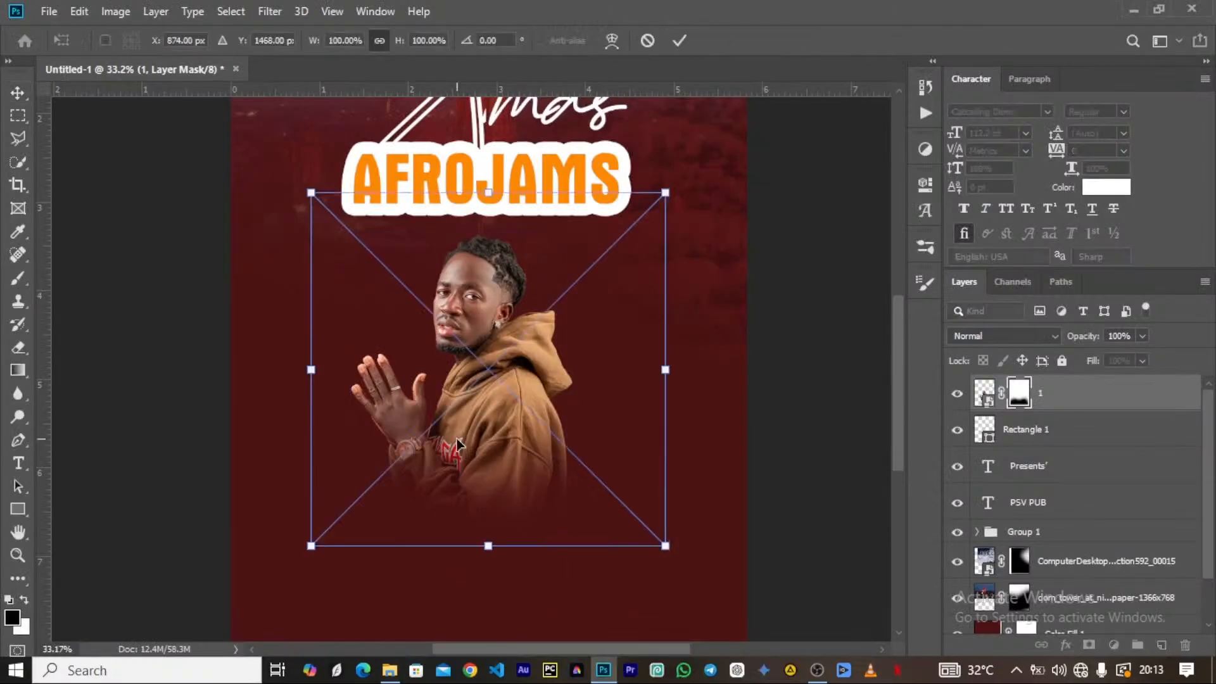
pyautogui.moveTo(1027, 400); pyautogui.dragTo(1027, 436)
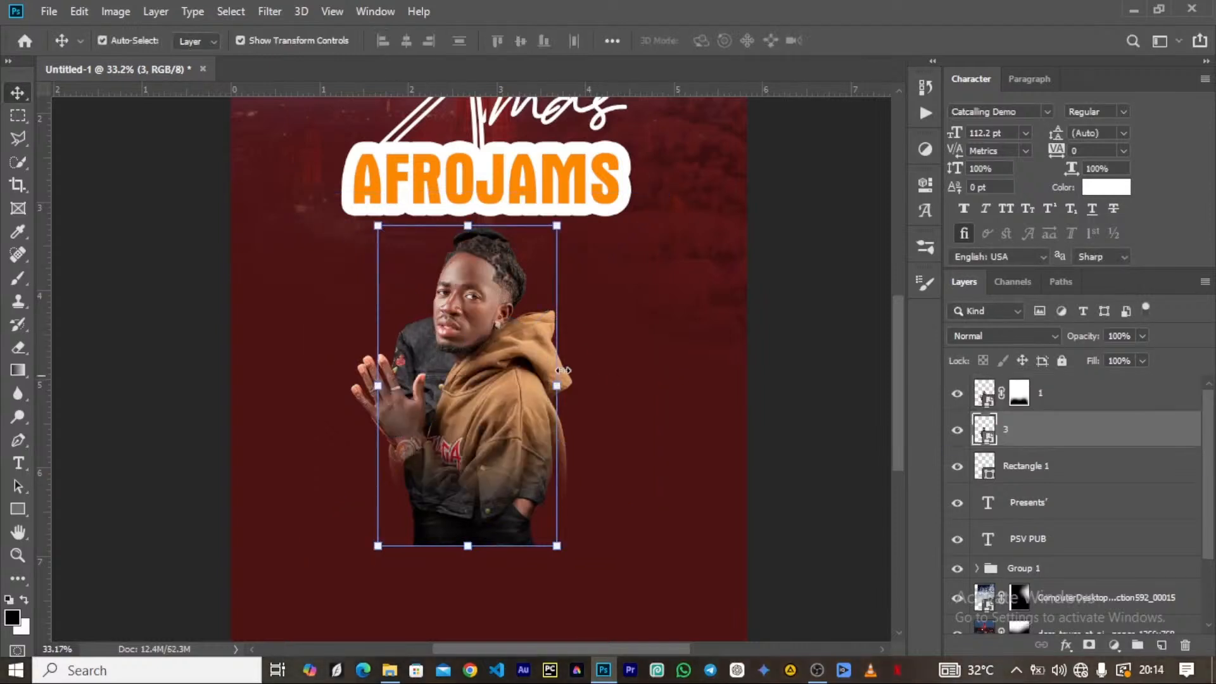
# Duplicate layer 3, hide the original, and move the copy about 1.09 in to the left of the hoodie man
pyautogui.hotkey('ctrl', 'j')
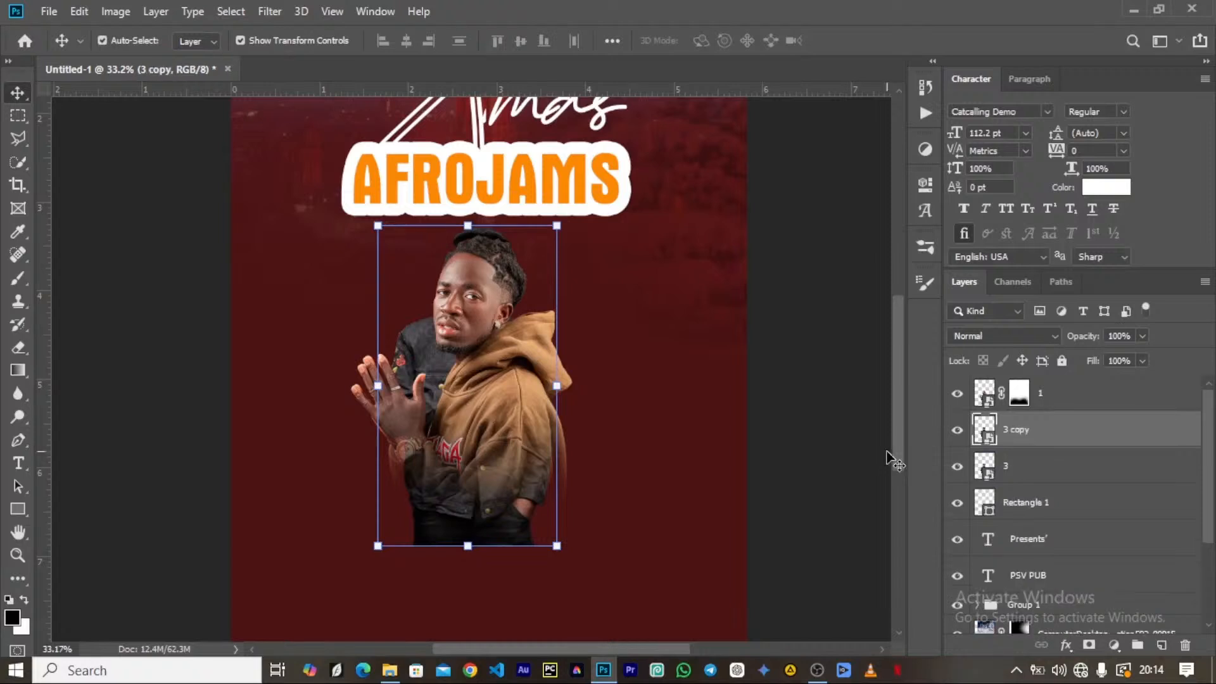
pyautogui.click(957, 467)
pyautogui.moveTo(430, 354); pyautogui.dragTo(333, 352)
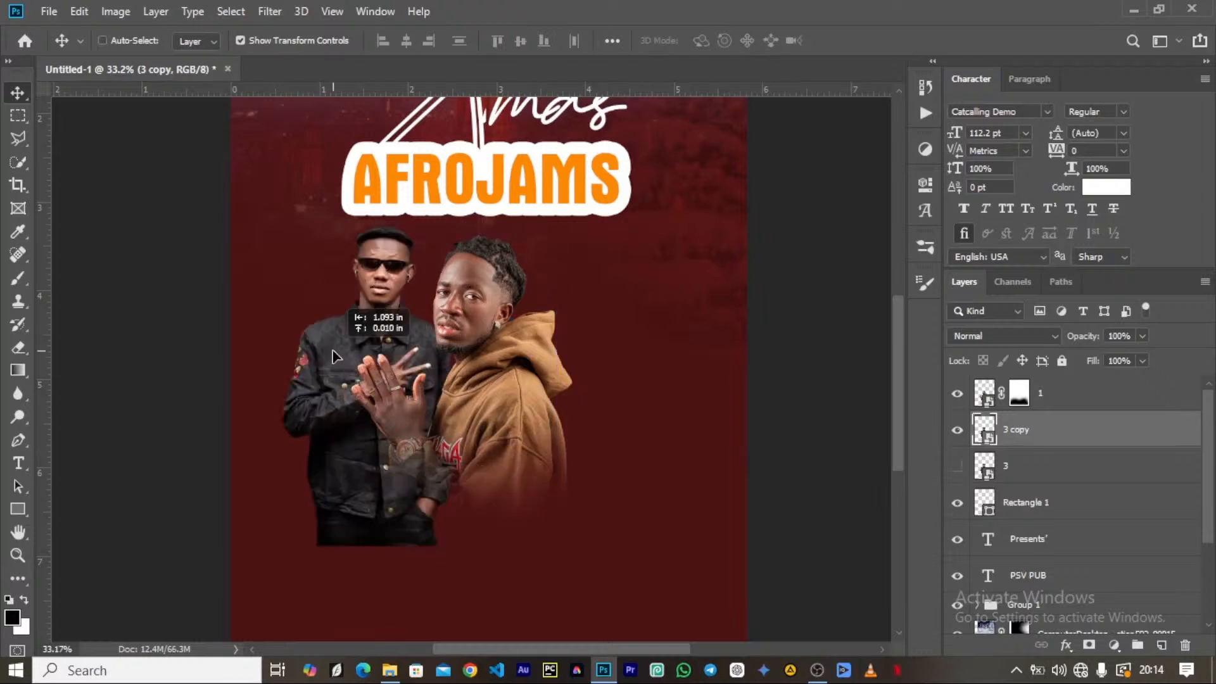
# Scale the photo of the man in sunglasses to about 83.6% and position it just behind the hoodie man's shoulder
pyautogui.click(459, 545)
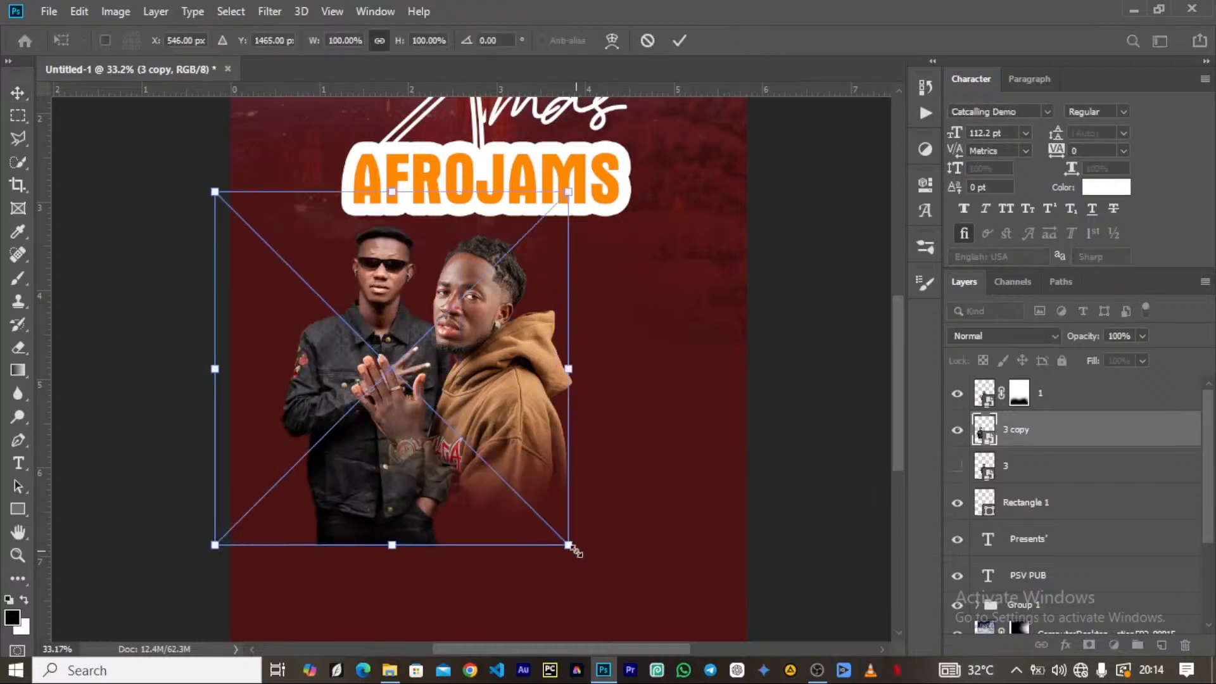
pyautogui.moveTo(568, 545); pyautogui.dragTo(531, 516)
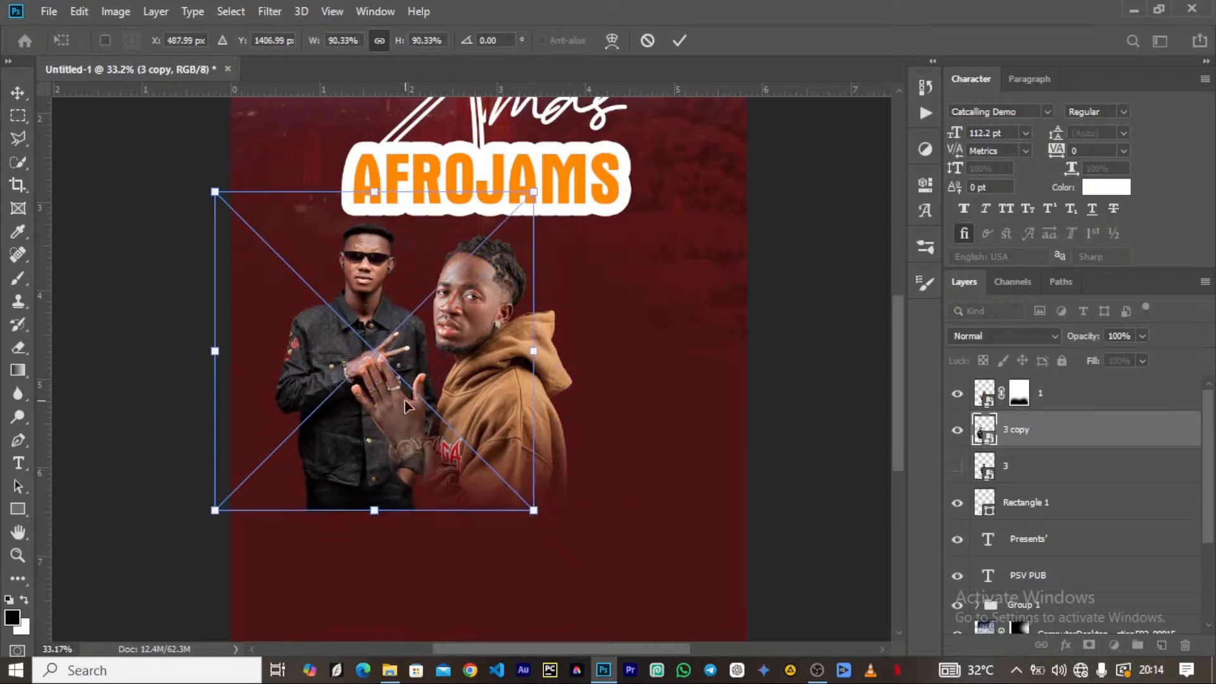
pyautogui.moveTo(405, 405); pyautogui.dragTo(411, 416)
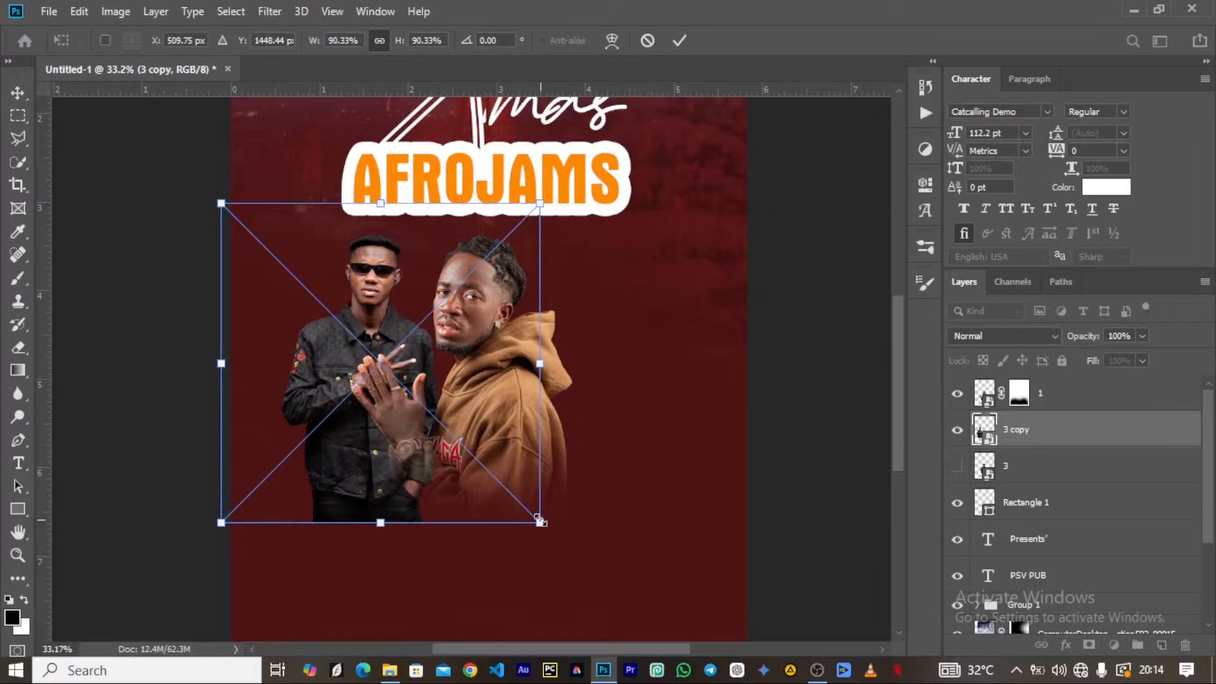
pyautogui.moveTo(540, 521); pyautogui.dragTo(516, 497)
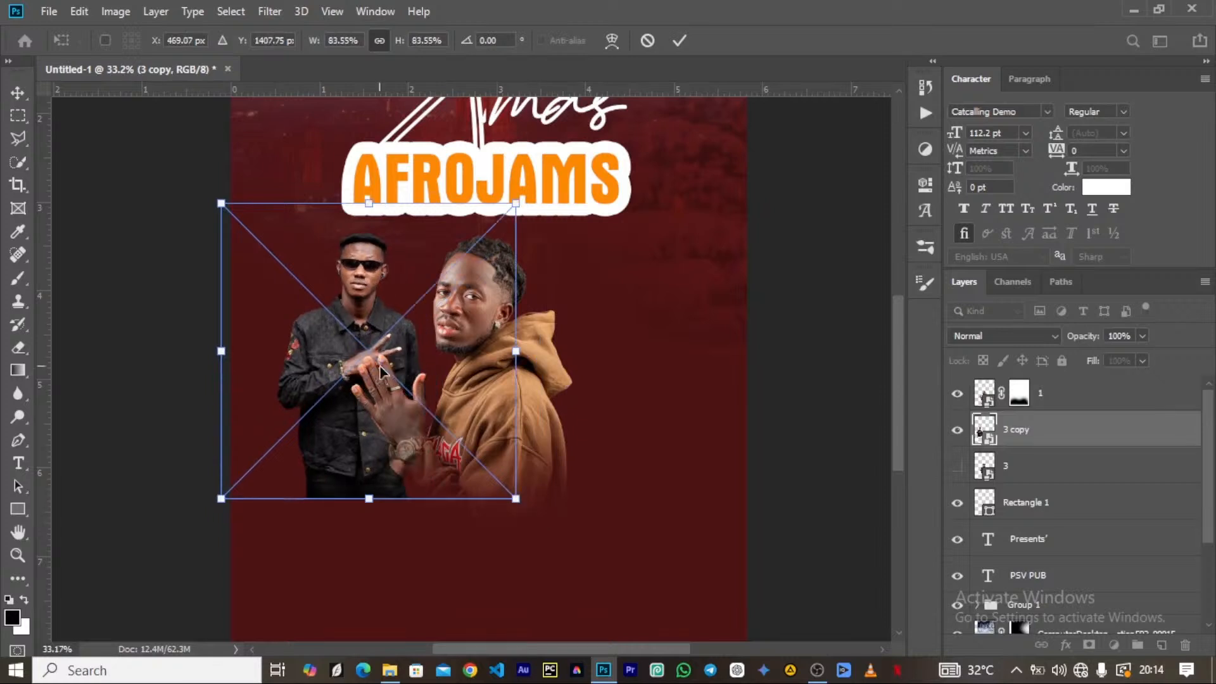
pyautogui.moveTo(380, 369); pyautogui.dragTo(398, 372)
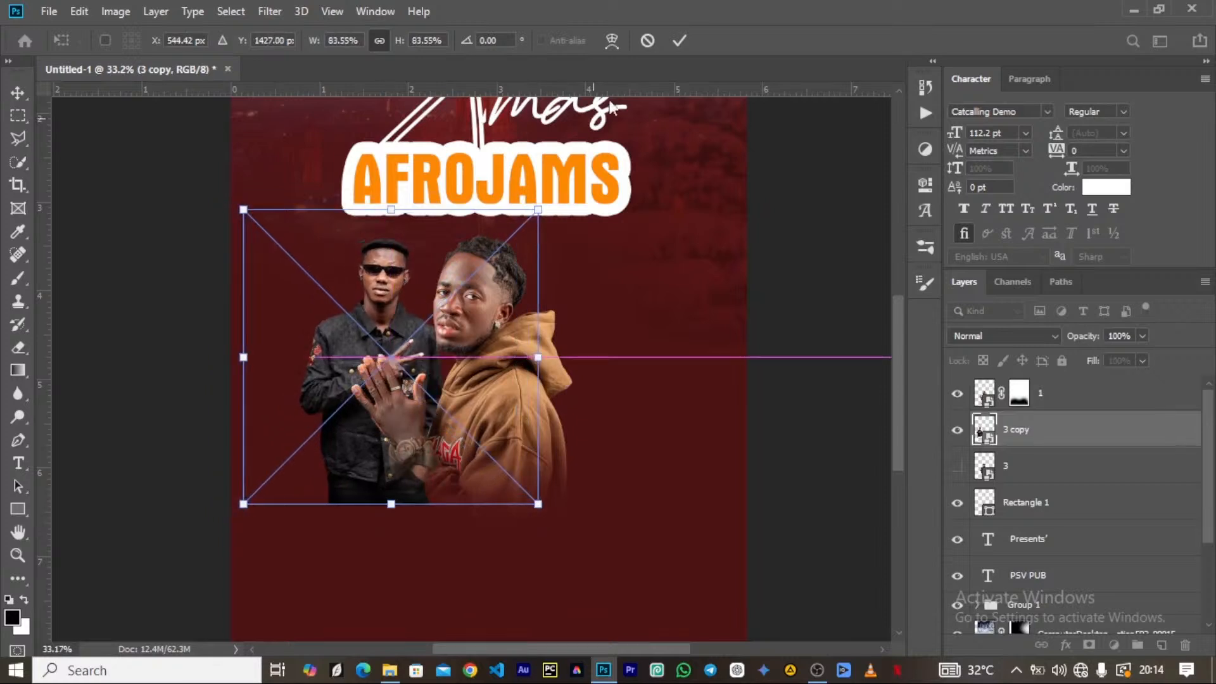
pyautogui.press('Return')
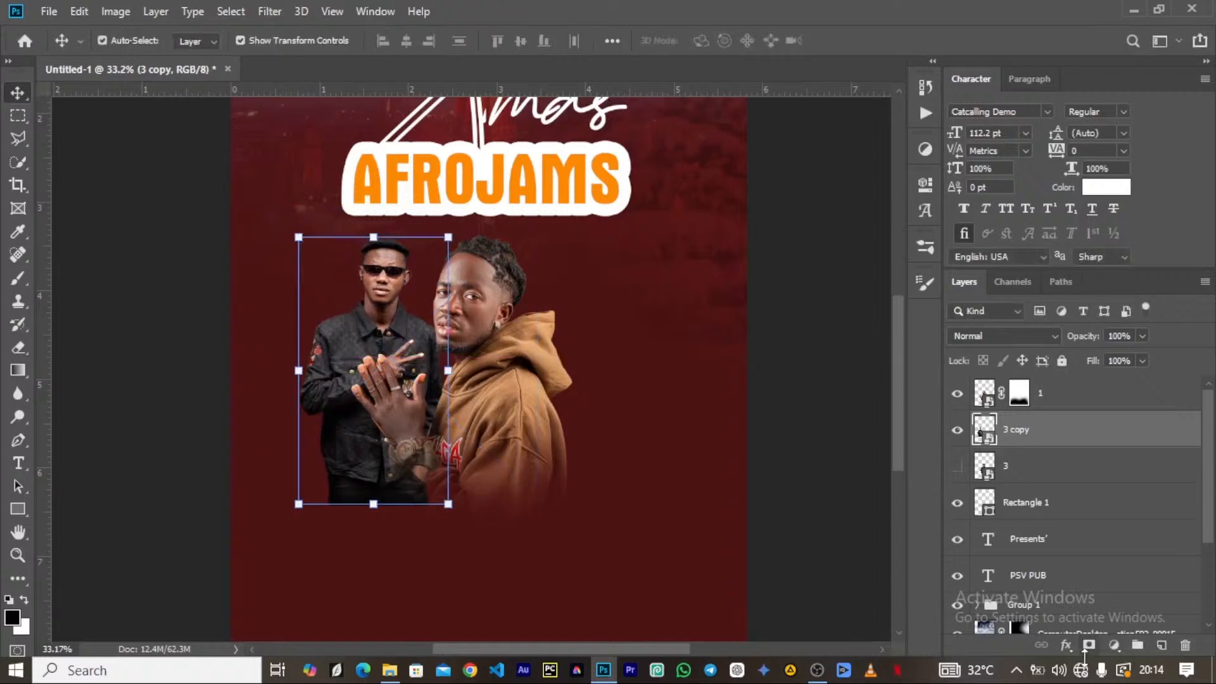
# Mask the 3 copy layer and paint black with the soft 1000 px brush to fade the sunglasses man's lower body
pyautogui.click(1089, 645)
pyautogui.press('b')
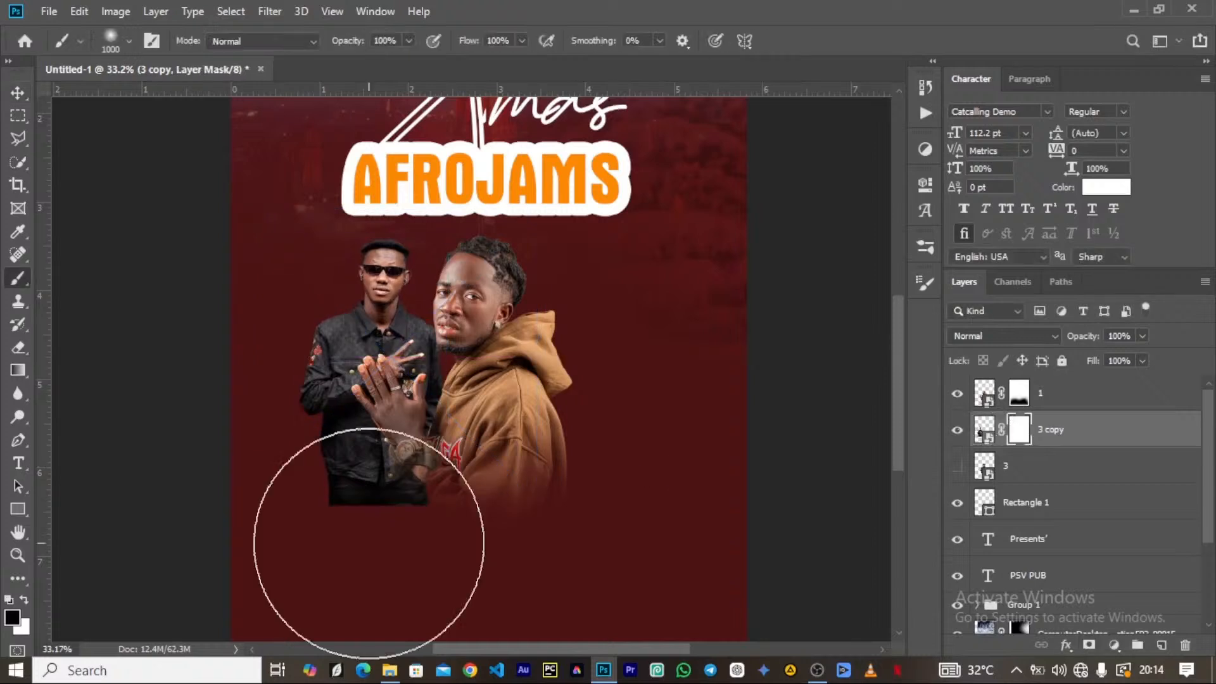
pyautogui.moveTo(368, 542)
pyautogui.mouseDown()
pyautogui.moveTo(294, 527)
pyautogui.moveTo(478, 474)
pyautogui.mouseUp()
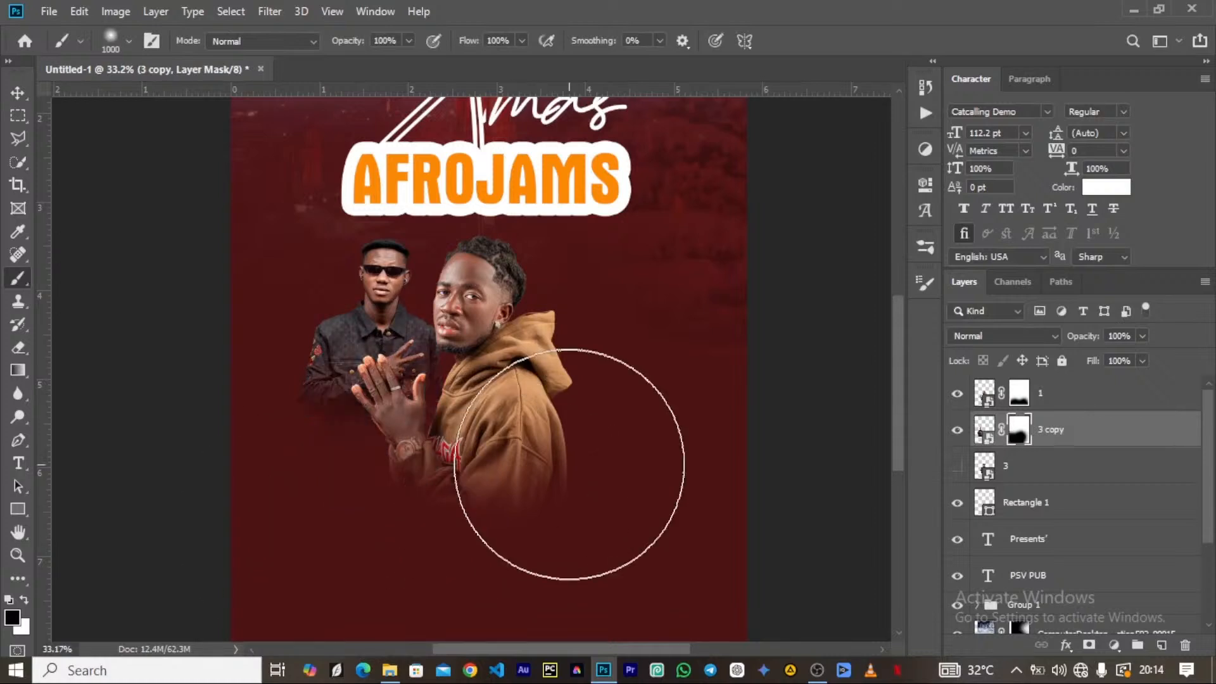
pyautogui.scroll(-3, 454, 357)
pyautogui.click(20, 97)
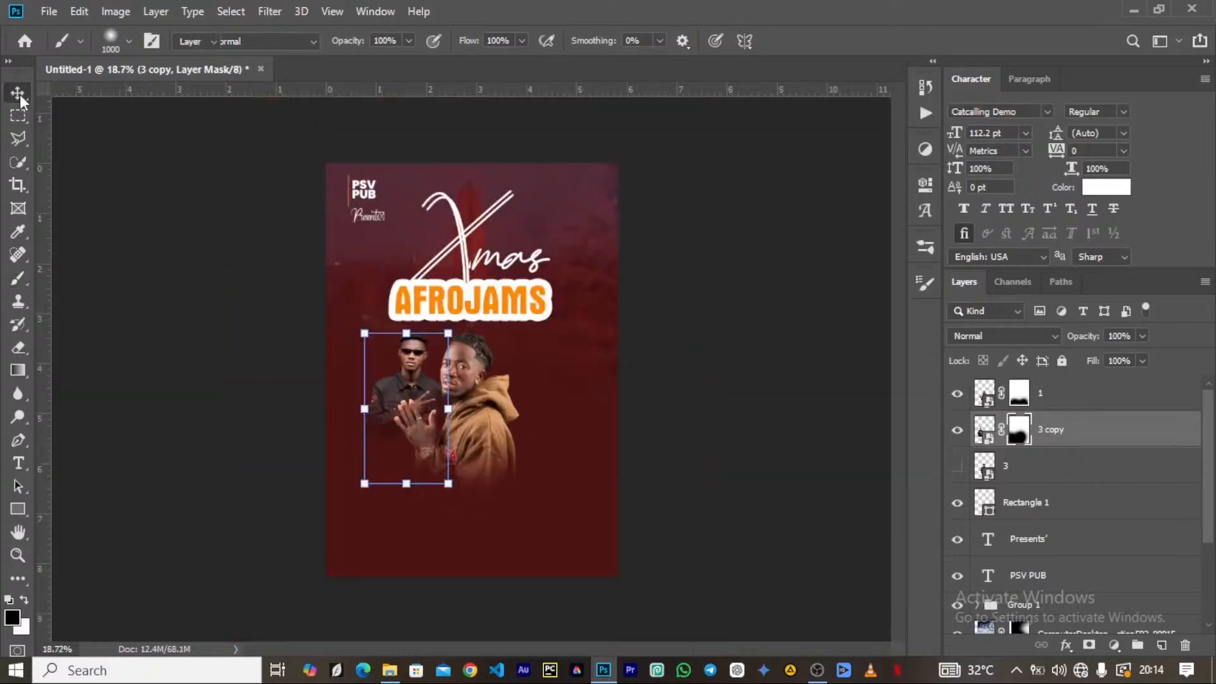
pyautogui.scroll(2, 444, 387)
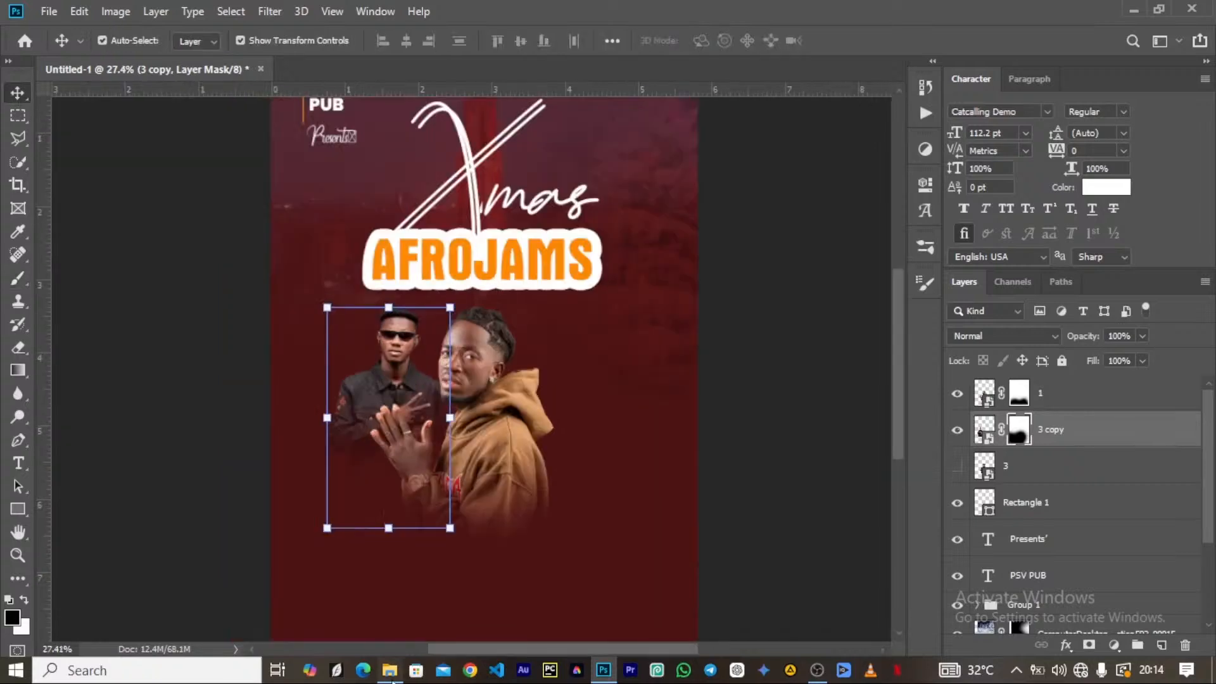
# Switch to File Explorer and place photo 2 from the Artist folder to the right of the hoodie man in the Photoshop poster
pyautogui.click(389, 671)
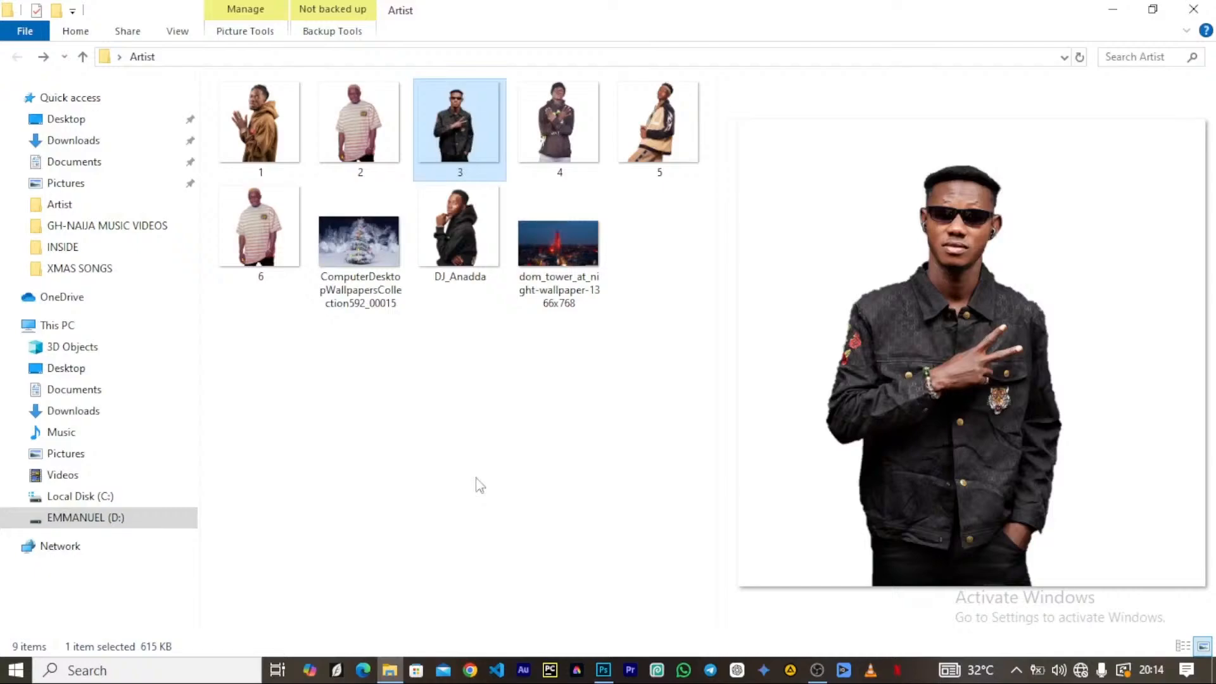
pyautogui.moveTo(359, 122); pyautogui.dragTo(573, 341)
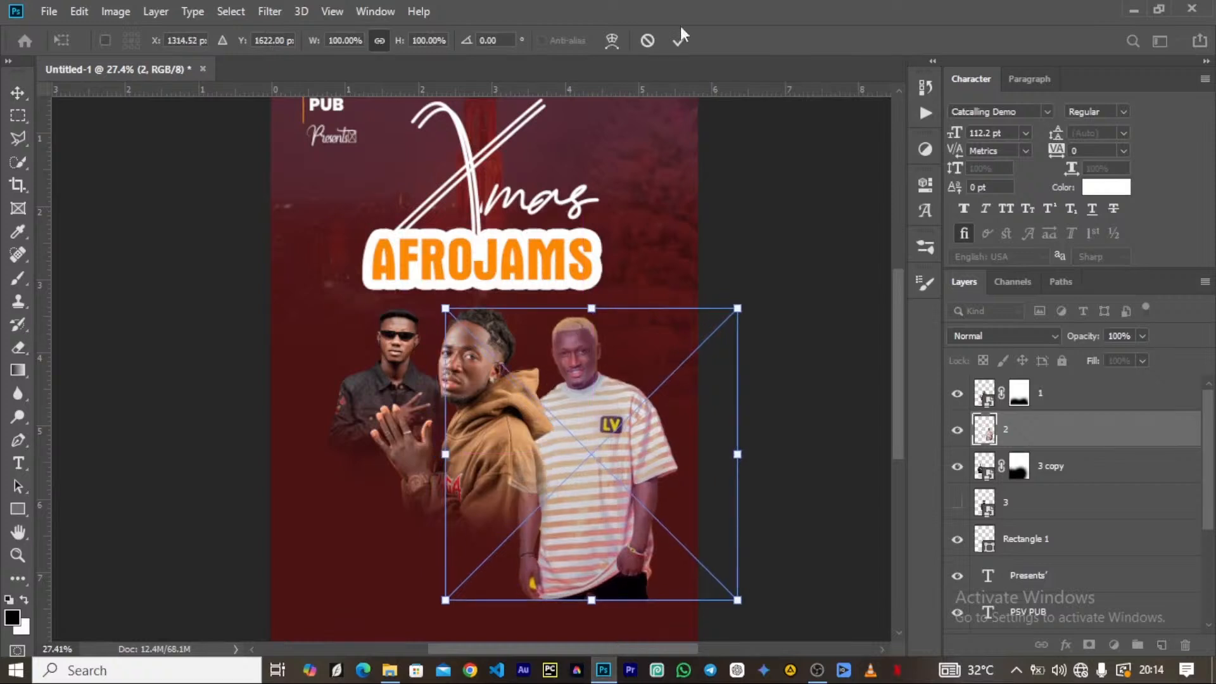
pyautogui.press('Return')
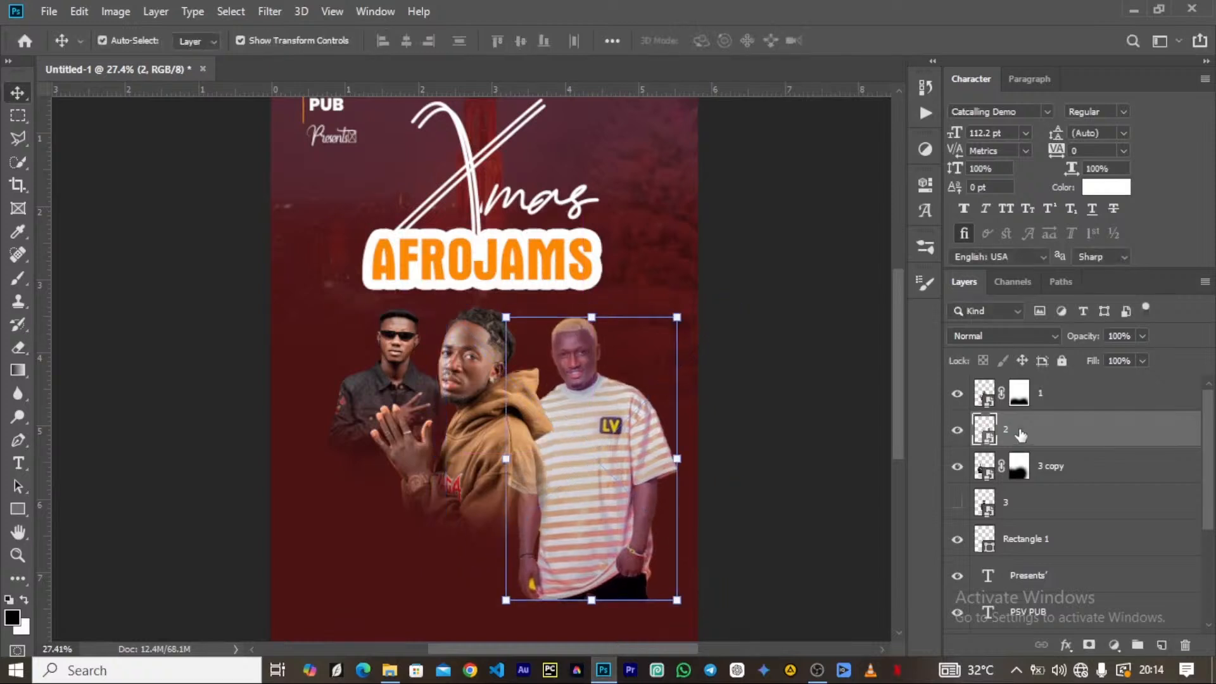
# Duplicate layer 2, hide the duplicate, and make the original layer 2 active again
pyautogui.hotkey('ctrl', 'j')
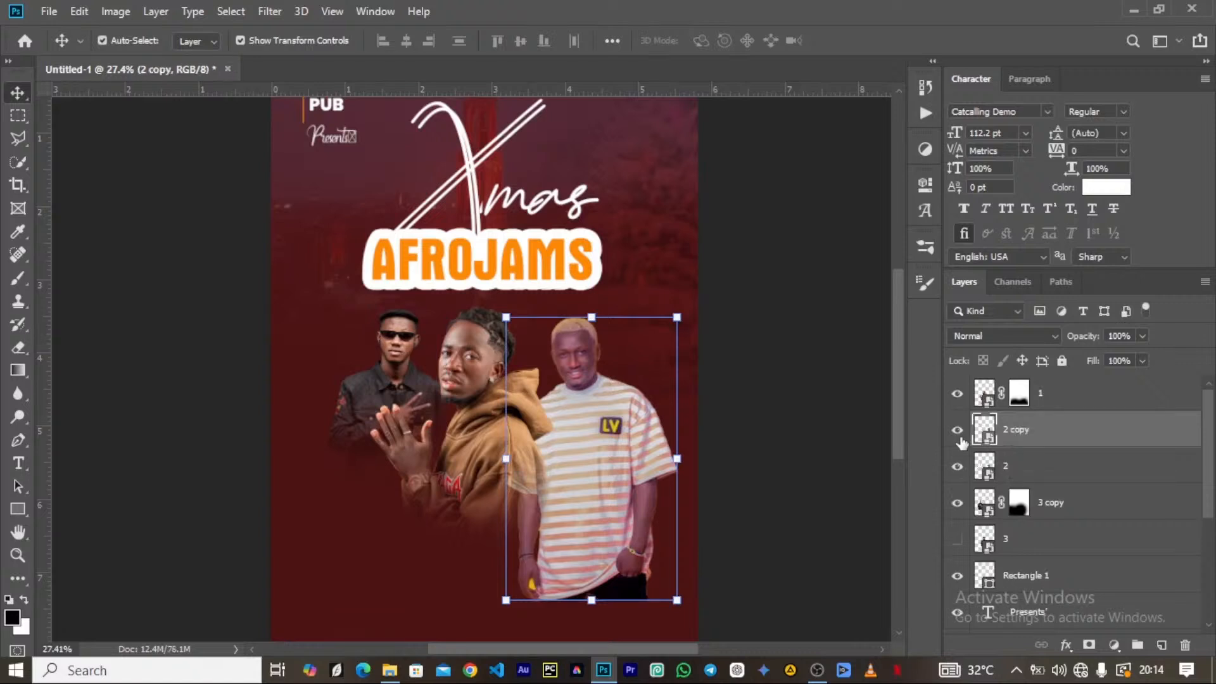
pyautogui.click(957, 432)
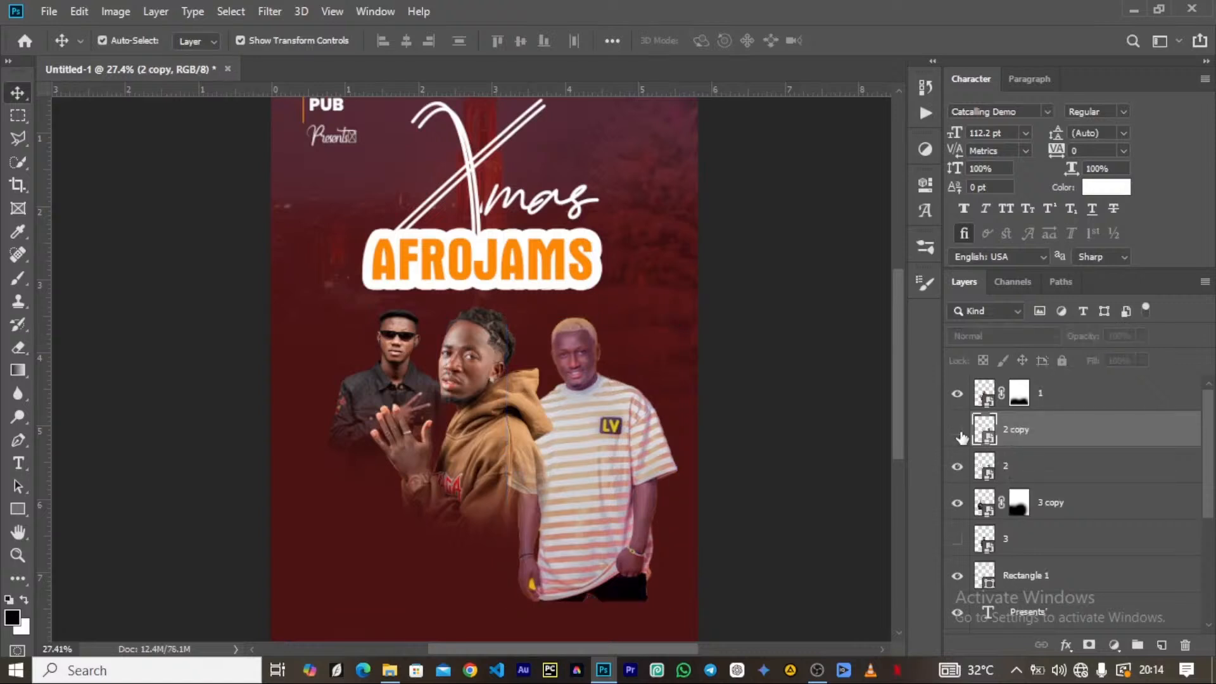
pyautogui.click(1009, 466)
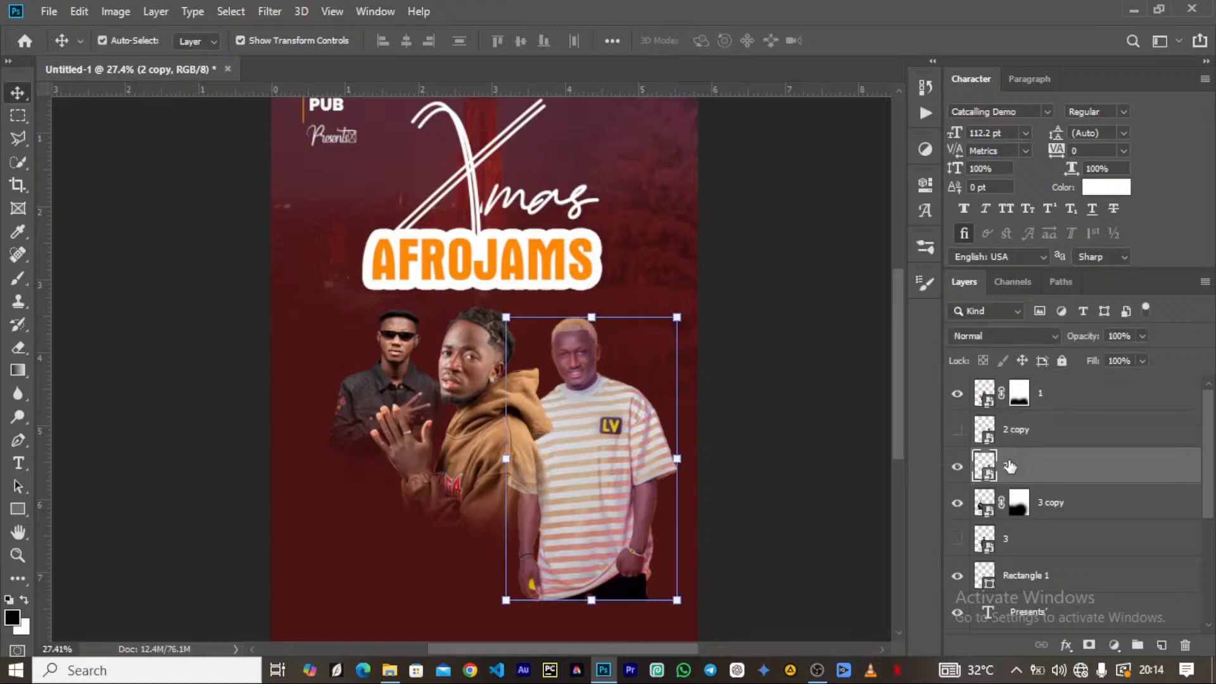
# Mask layer 2 and paint black with the soft 1000 px brush to fade the lower part of the striped-shirt man
pyautogui.click(1088, 644)
pyautogui.press('b')
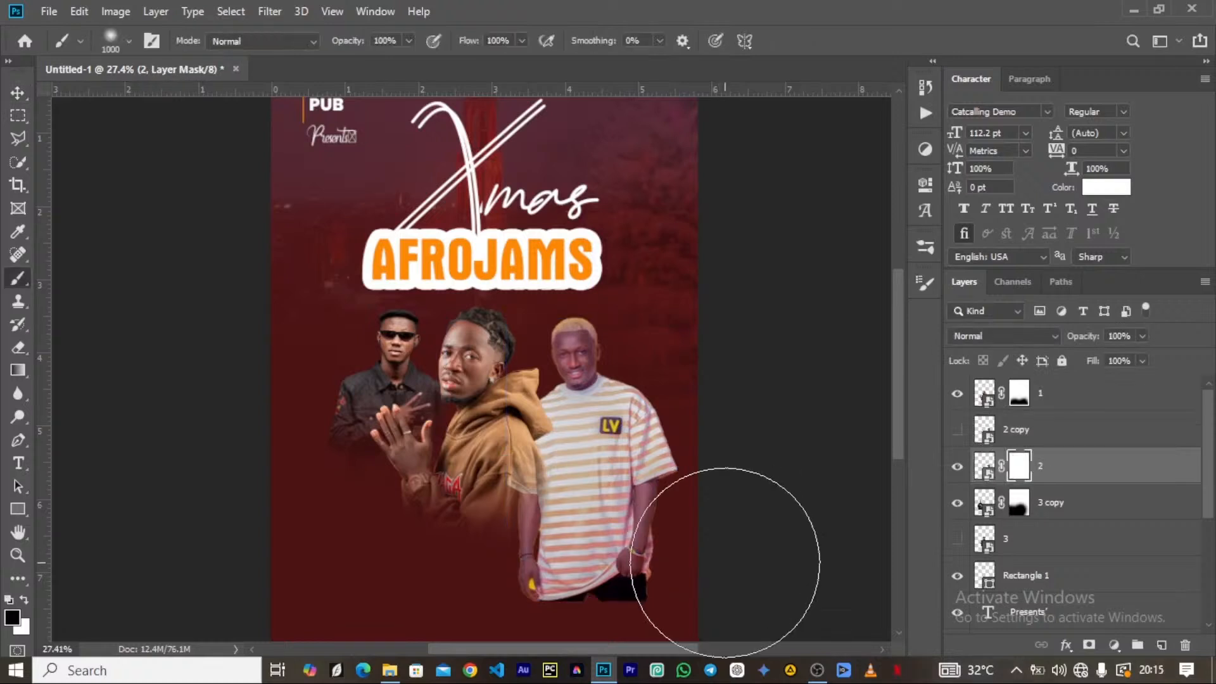
pyautogui.moveTo(727, 543)
pyautogui.mouseDown()
pyautogui.moveTo(651, 618)
pyautogui.moveTo(511, 594)
pyautogui.mouseUp()
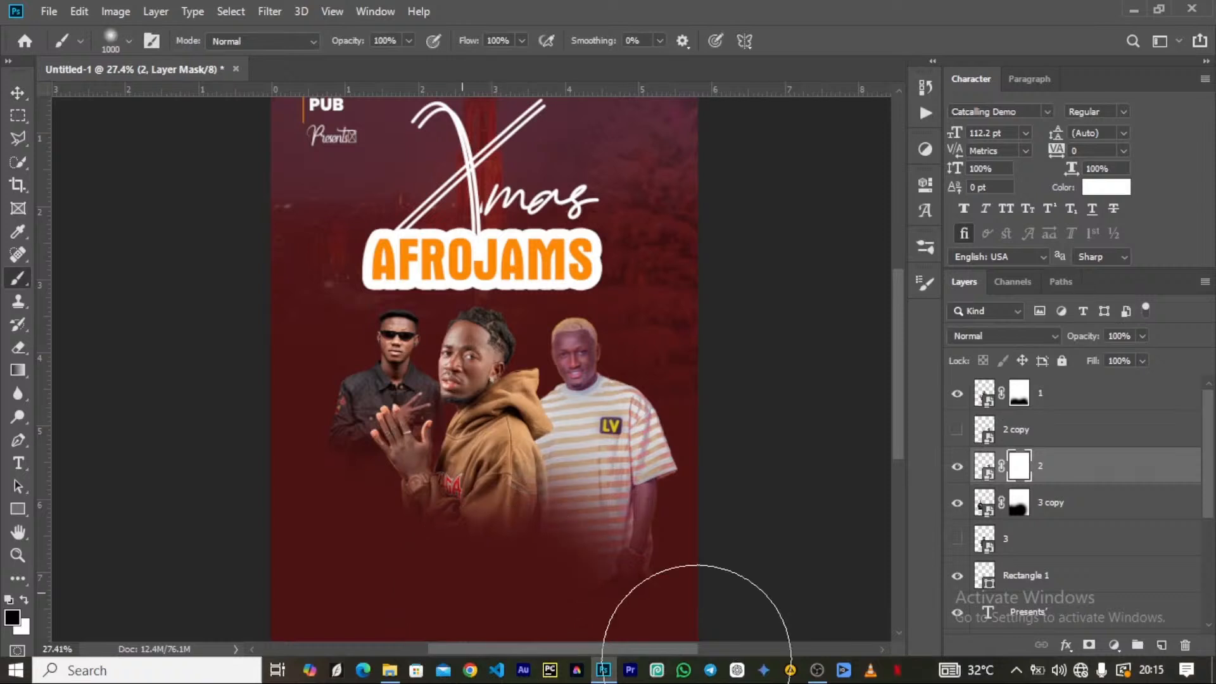
pyautogui.moveTo(696, 658); pyautogui.dragTo(494, 572)
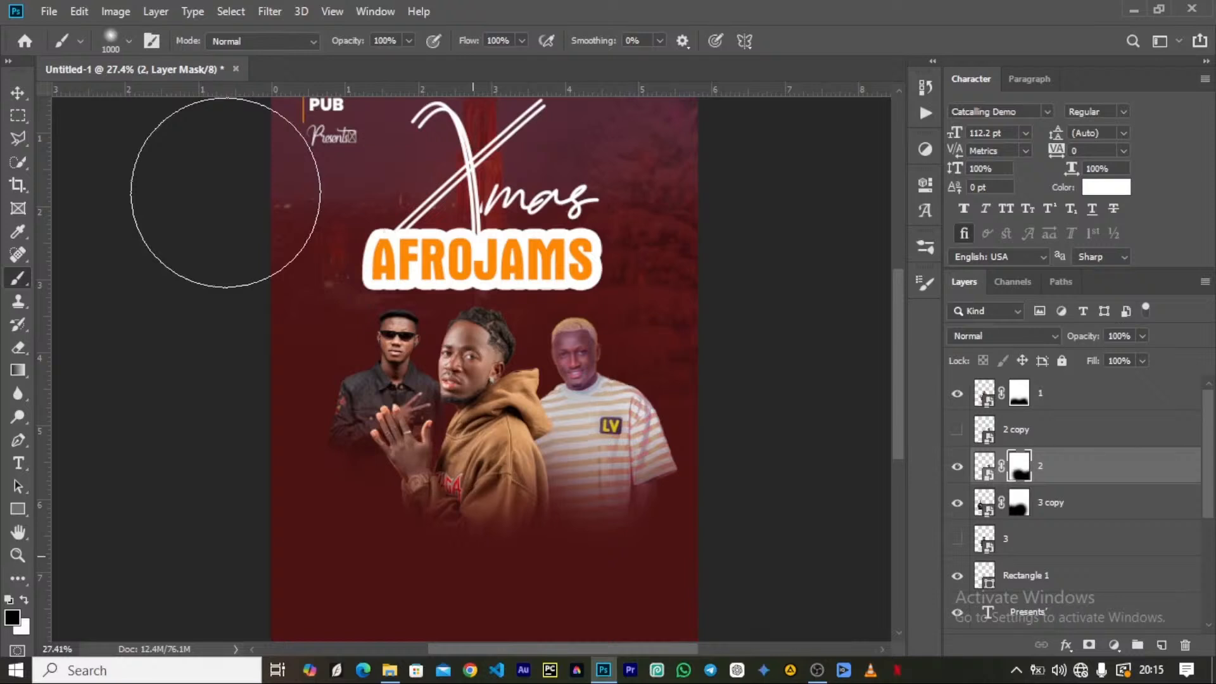
# Scale the striped-shirt man's photo to about 88.9%, keeping it beside the hoodie man
pyautogui.press('v')
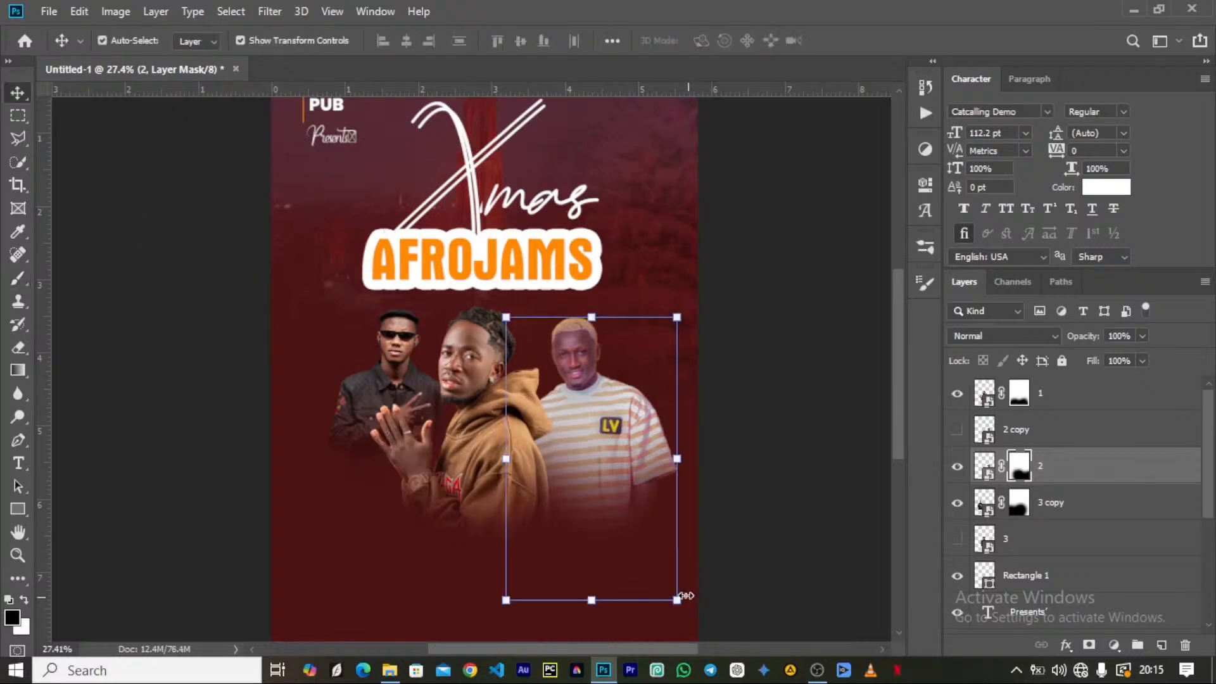
pyautogui.moveTo(684, 596); pyautogui.dragTo(651, 567)
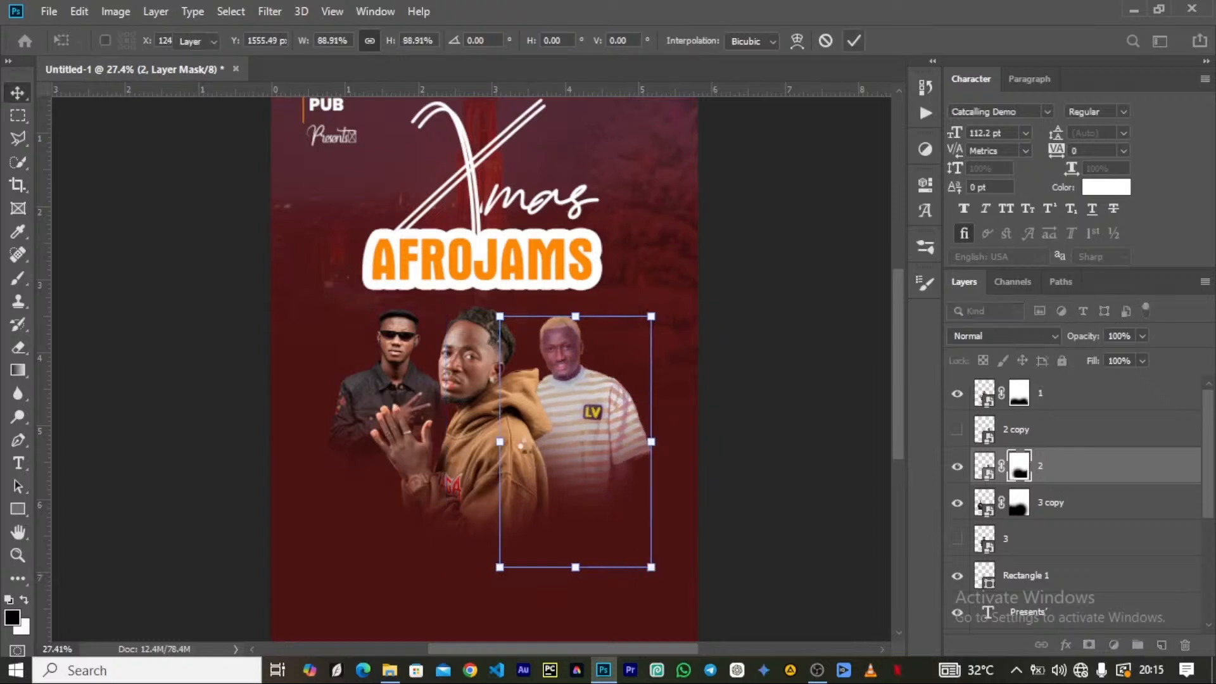
pyautogui.press('Return')
pyautogui.scroll(-3, 443, 420)
pyautogui.scroll(3, 476, 416)
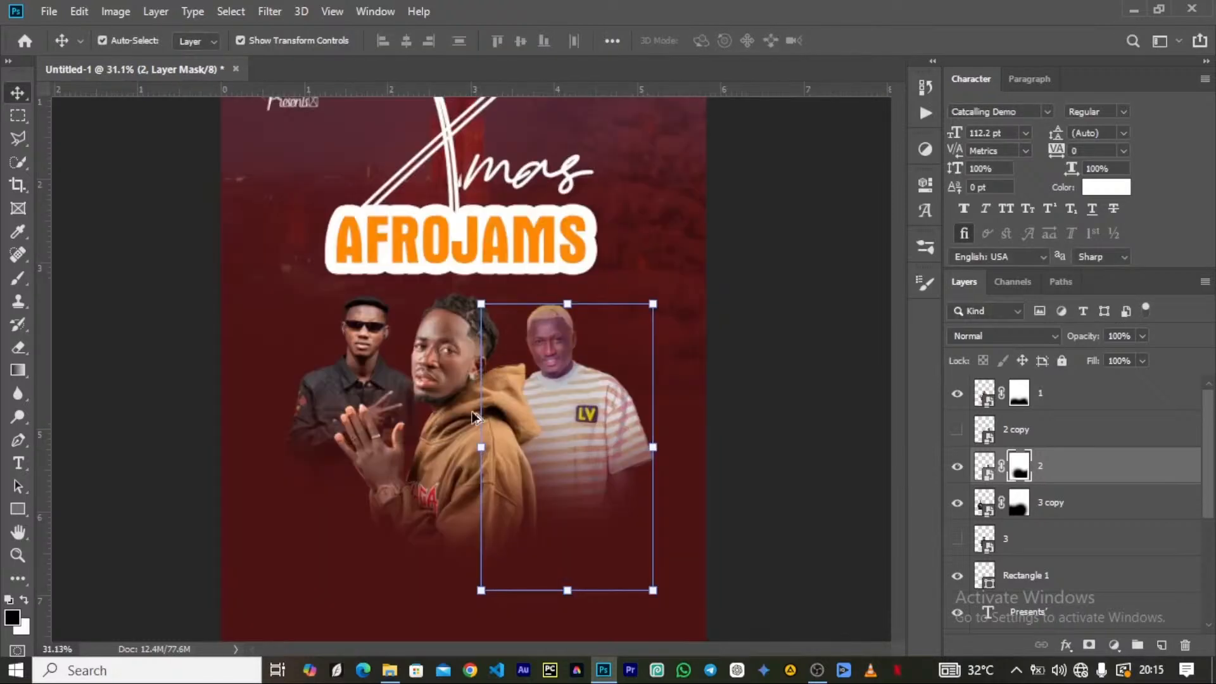
pyautogui.scroll(2, 476, 416)
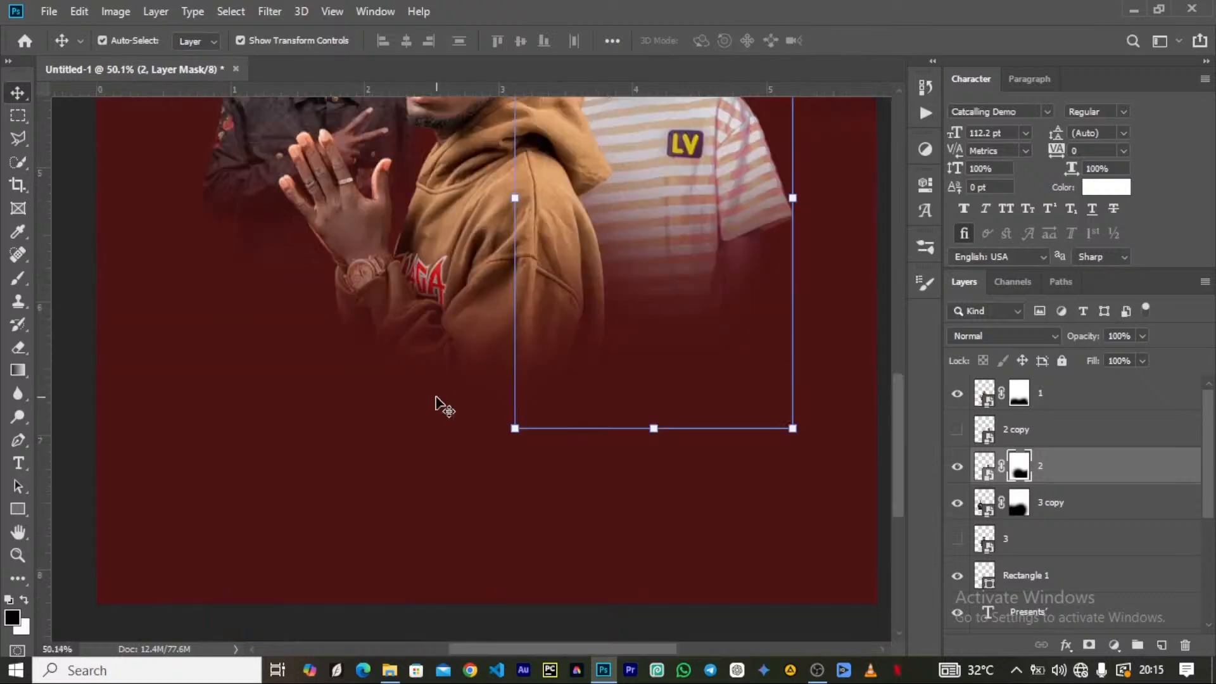
# Switch to File Explorer, place photo 5 from the Artist folder in the Photoshop poster, and position its headband man behind the hoodie and striped-shirt men
pyautogui.scroll(-2, 436, 404)
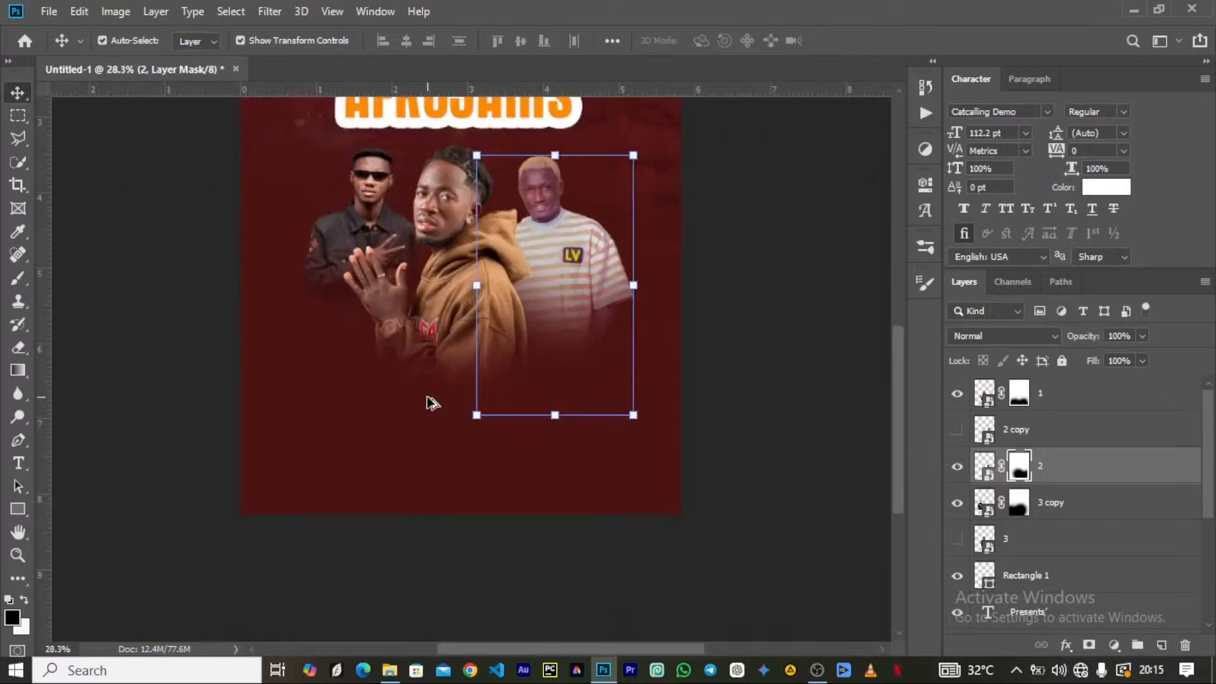
pyautogui.click(389, 671)
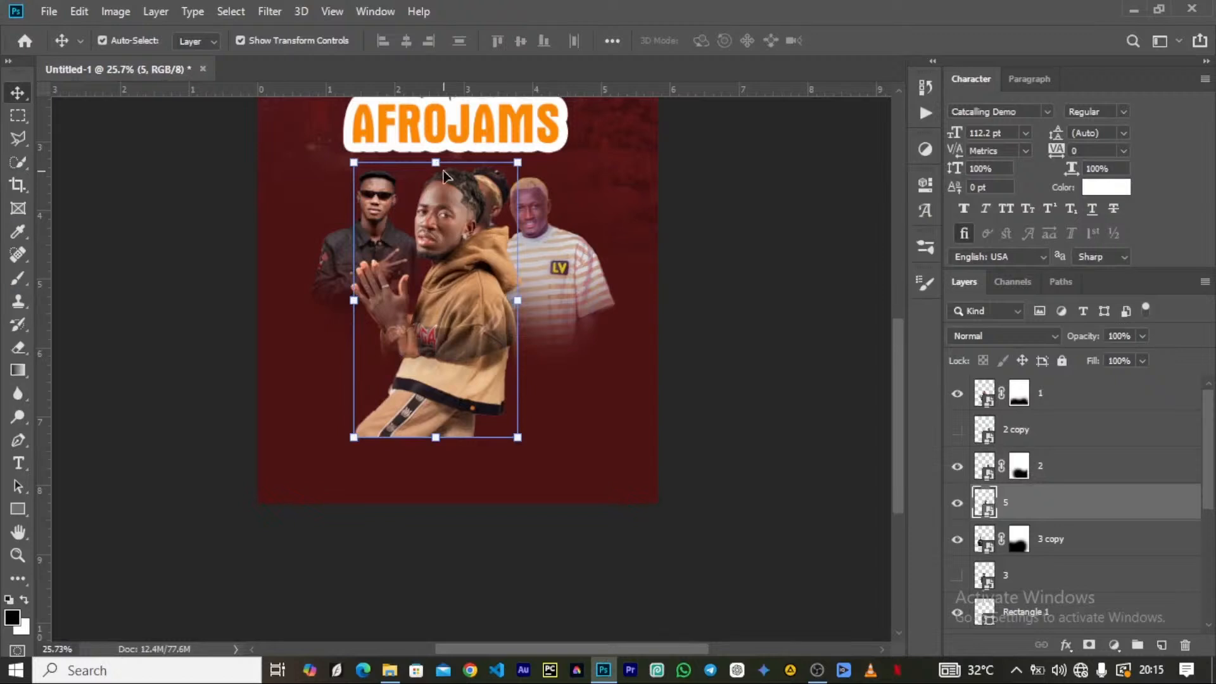
pyautogui.moveTo(489, 189); pyautogui.dragTo(523, 156)
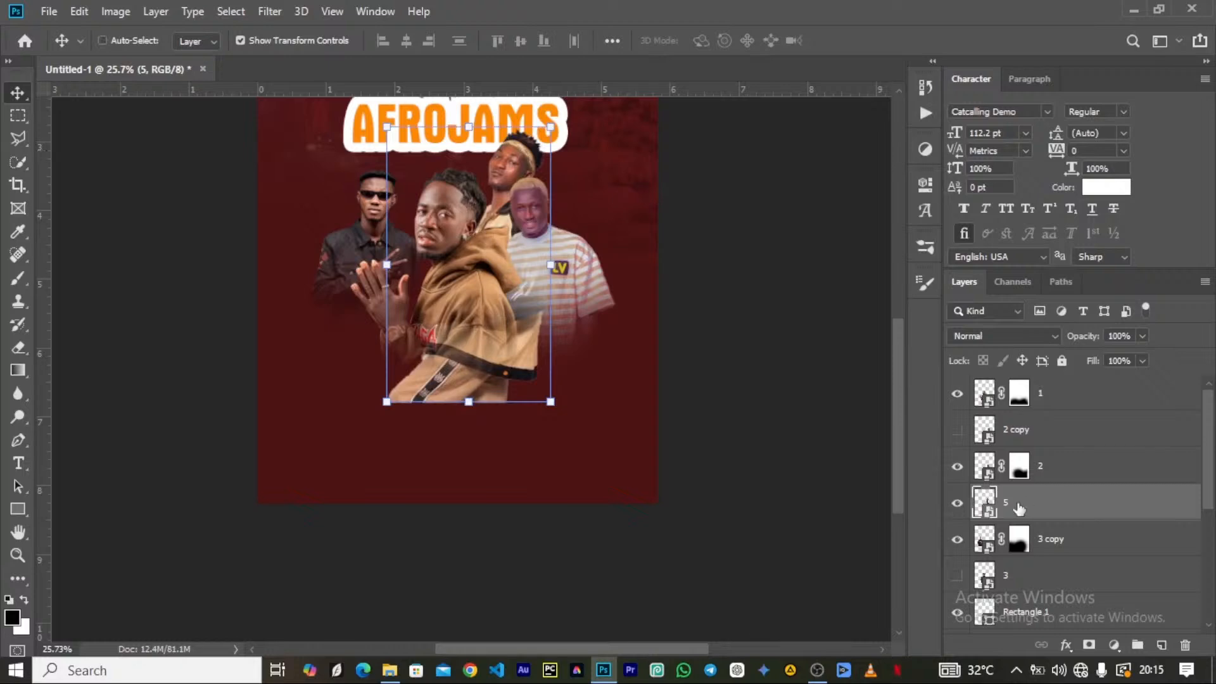
# Duplicate layer 5, hide the original, then mask the copy and paint black with the soft 1000 px brush to fade the headband man's lower part
pyautogui.hotkey('ctrl', 'j')
pyautogui.click(957, 539)
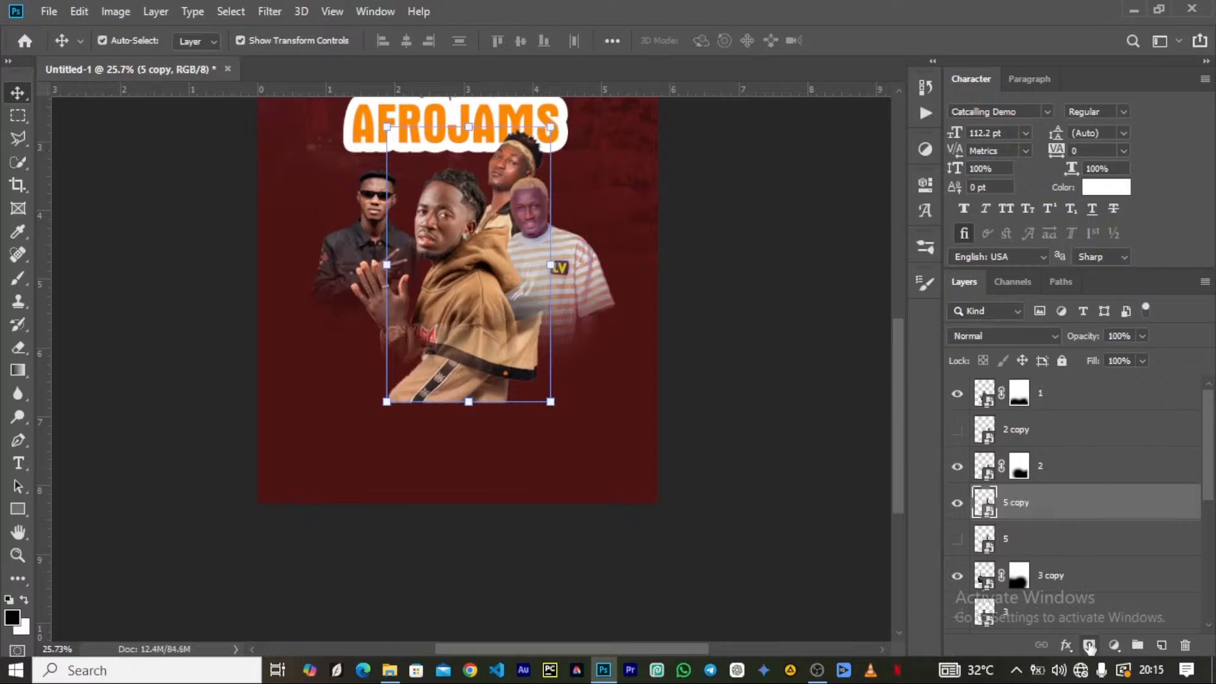
pyautogui.click(1088, 645)
pyautogui.press('b')
pyautogui.moveTo(468, 357); pyautogui.dragTo(568, 352)
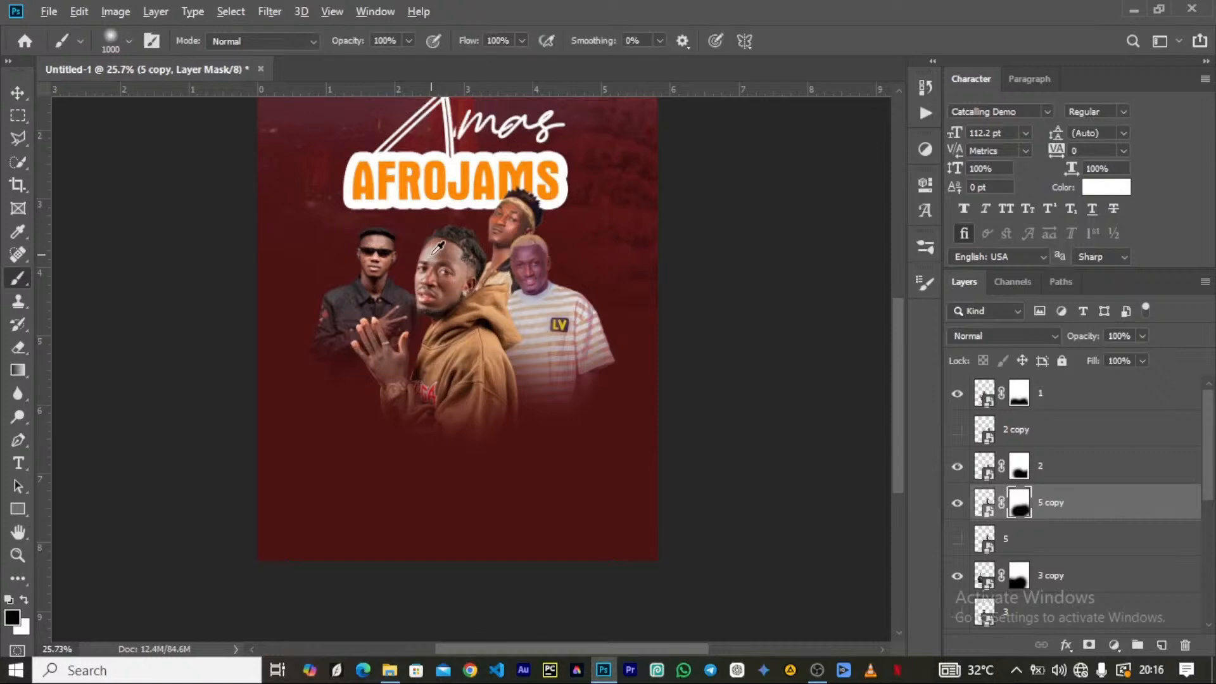
pyautogui.scroll(5, 437, 247)
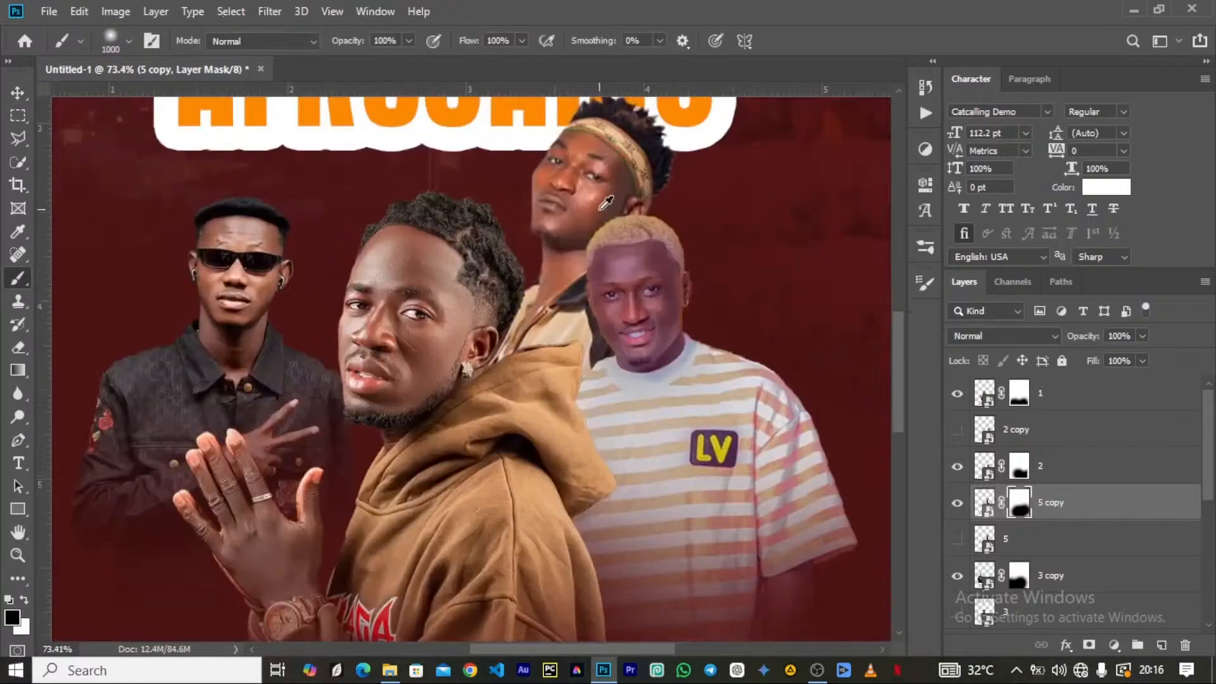
pyautogui.scroll(-3, 533, 303)
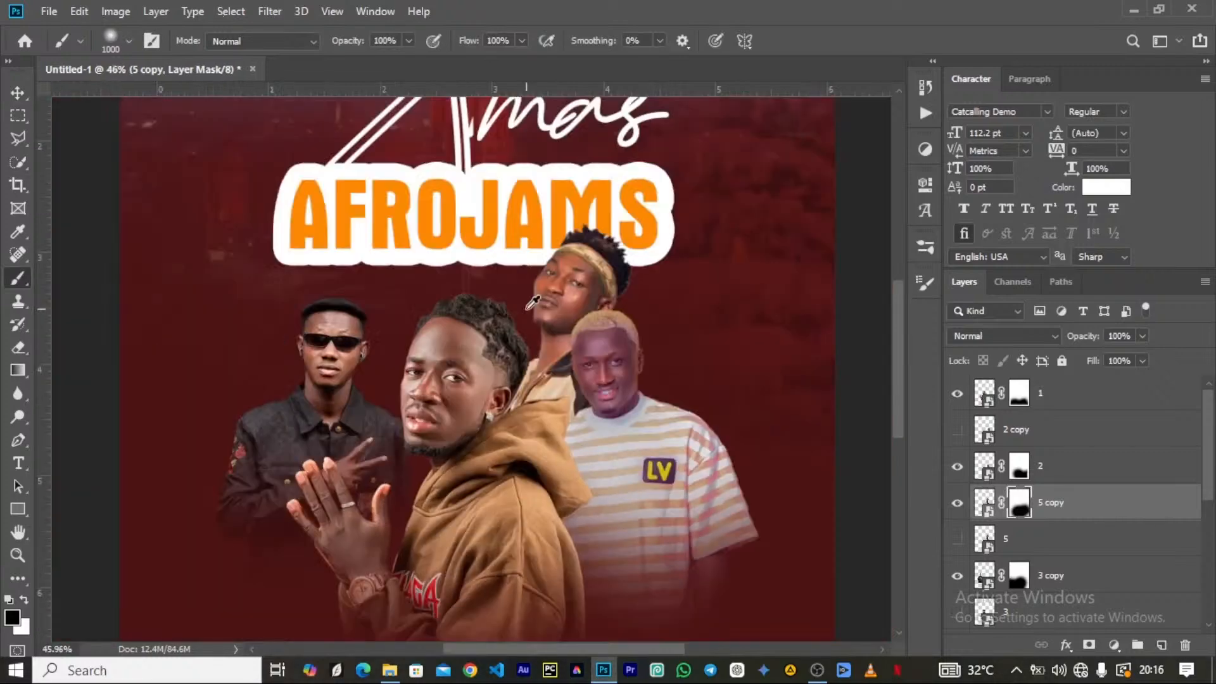
pyautogui.scroll(1, 533, 302)
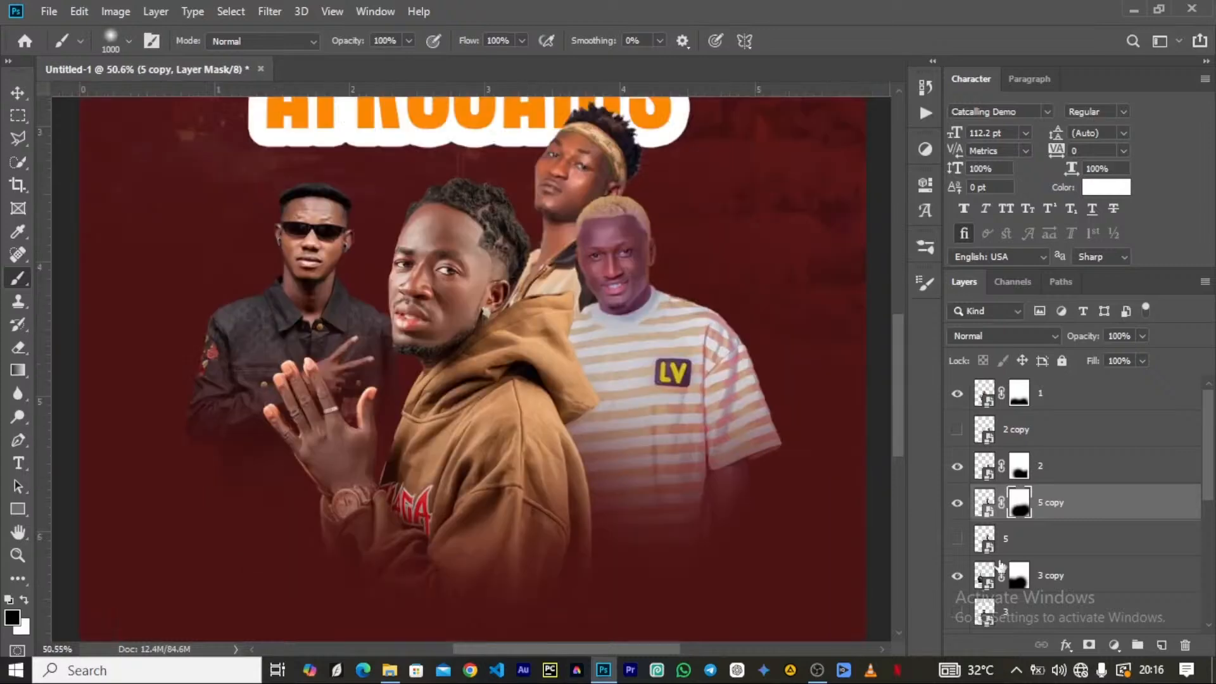
# Switch to File Explorer, place photo 4 in the Photoshop poster, and position its beanie man behind the sunglasses and hoodie men
pyautogui.click(388, 671)
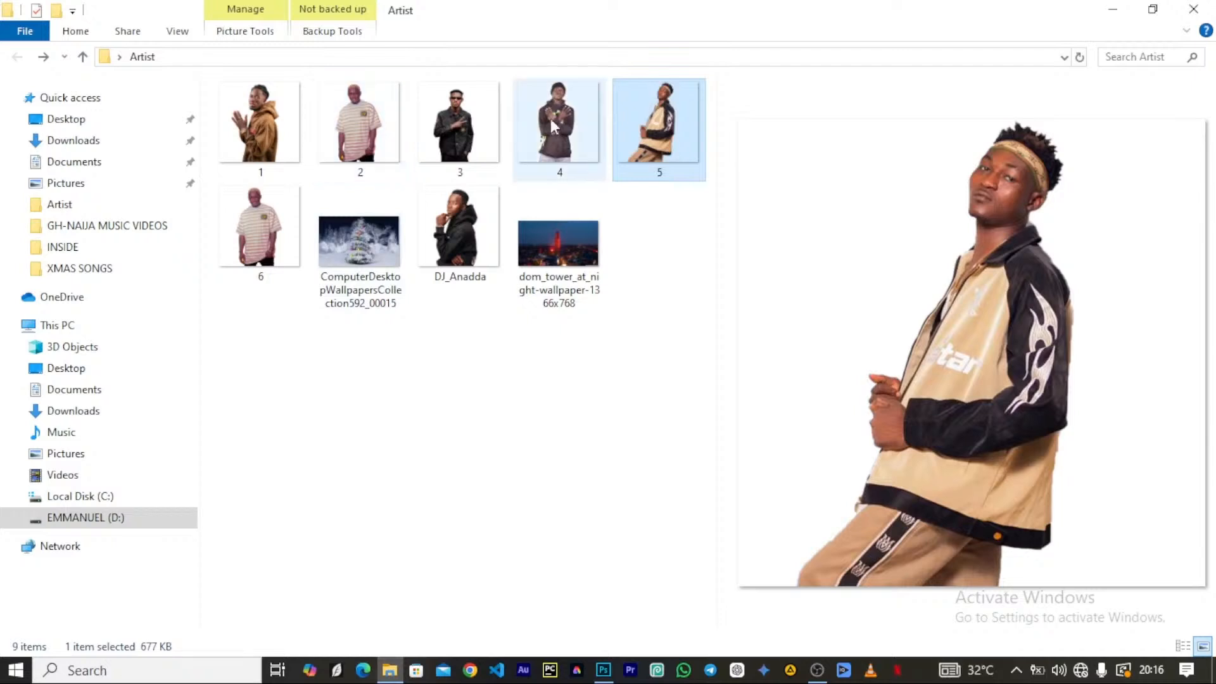
pyautogui.moveTo(549, 119); pyautogui.dragTo(441, 181)
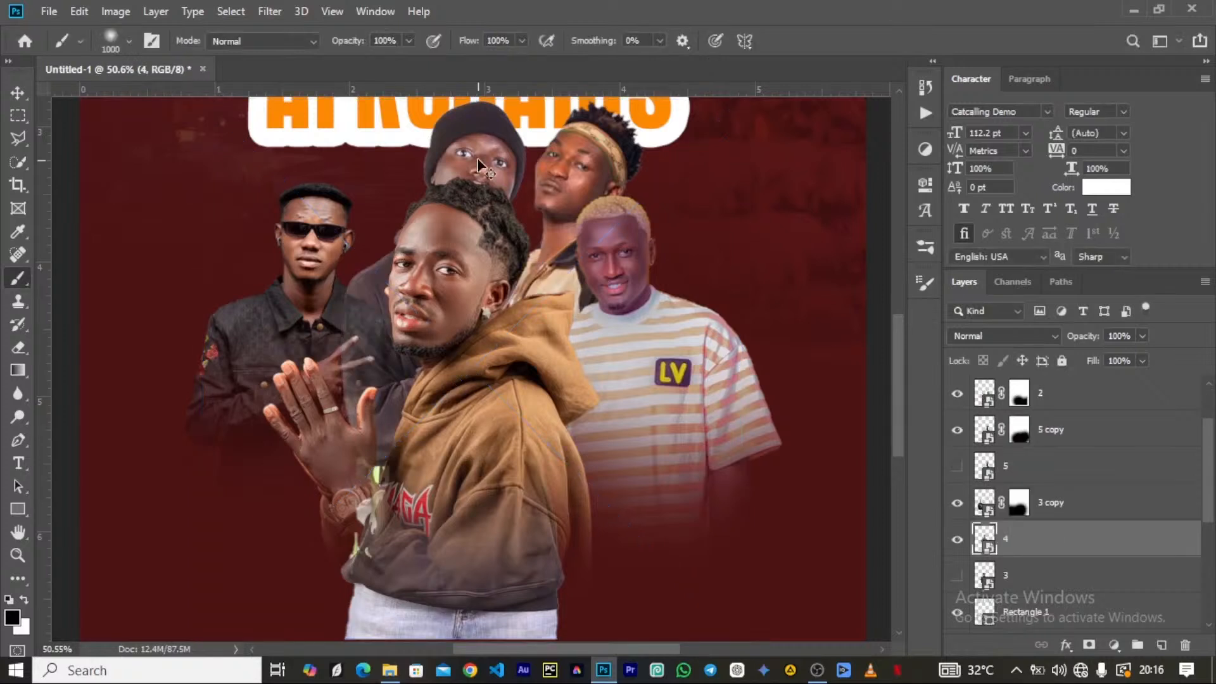
pyautogui.press('v')
pyautogui.moveTo(451, 143)
pyautogui.mouseDown()
pyautogui.moveTo(359, 144)
pyautogui.moveTo(378, 142)
pyautogui.mouseUp()
pyautogui.hotkey('ctrl', '0')
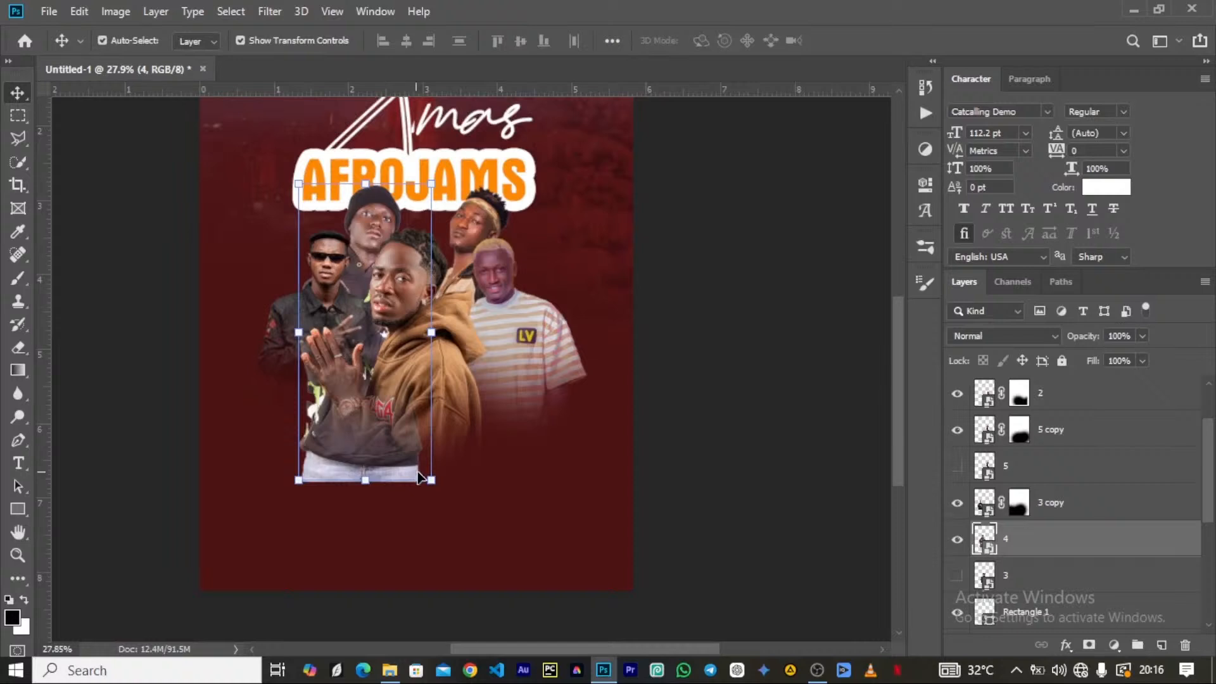
# Scale the beanie man's photo to about 71.1%, keeping his head between the sunglasses man and the hoodie man
pyautogui.hotkey('ctrl', 't')
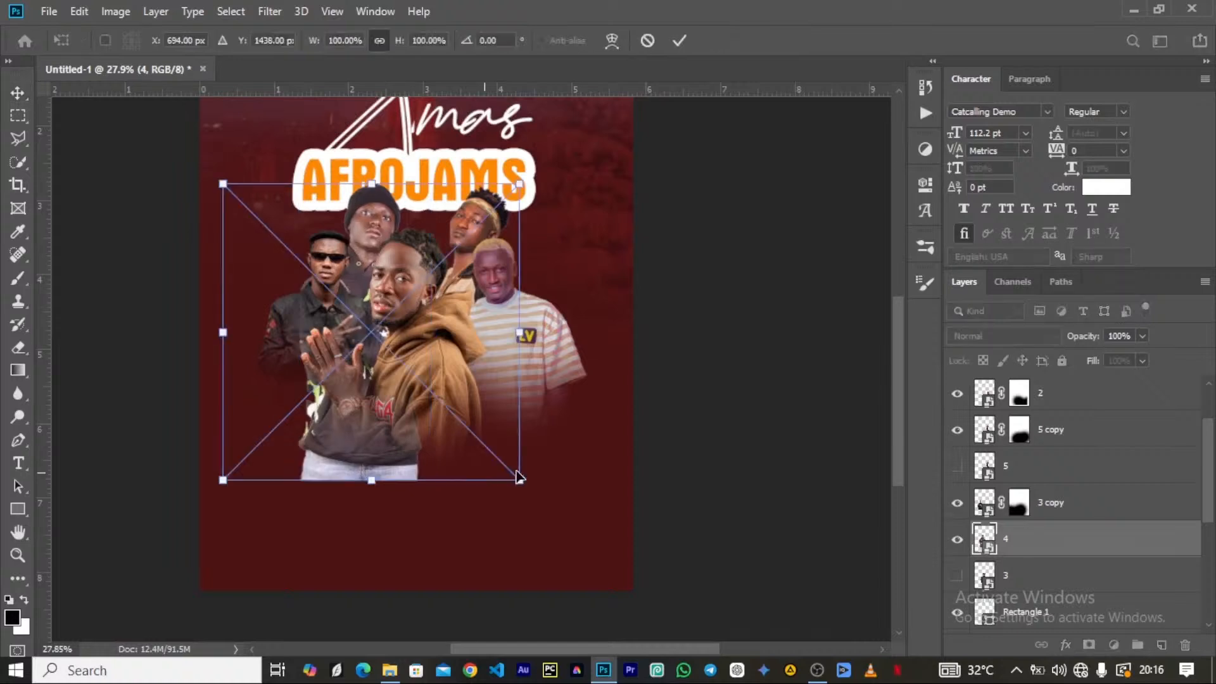
pyautogui.moveTo(519, 477); pyautogui.dragTo(480, 440)
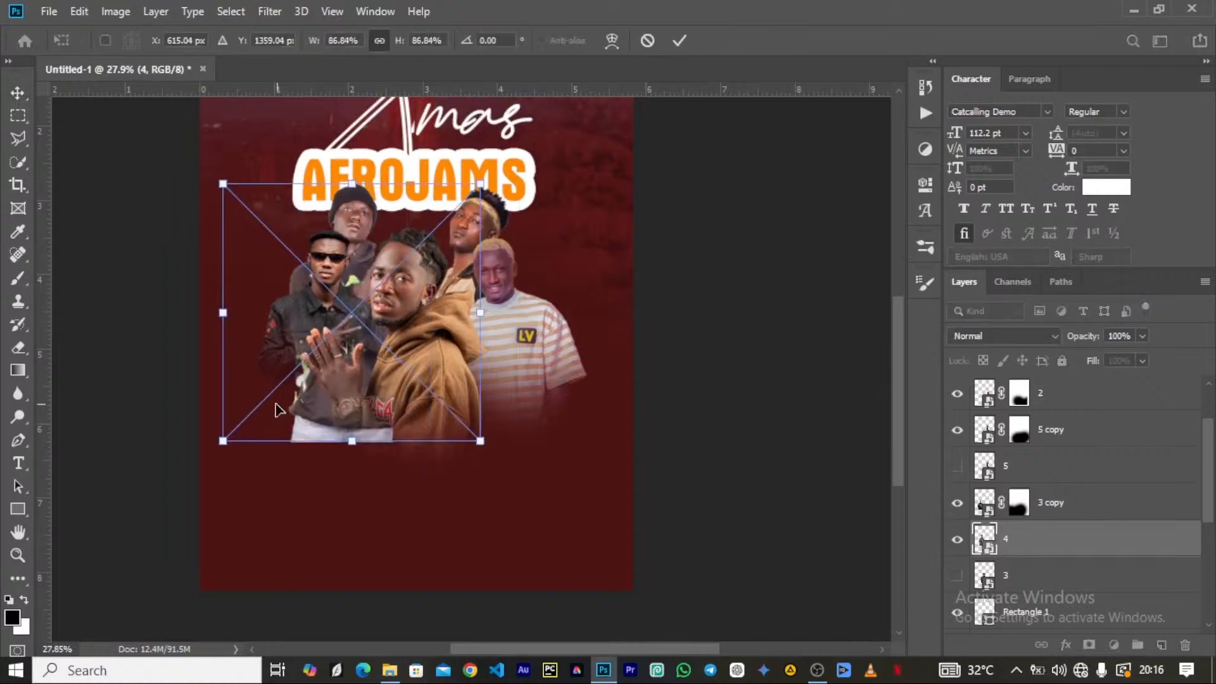
pyautogui.moveTo(223, 440); pyautogui.dragTo(282, 406)
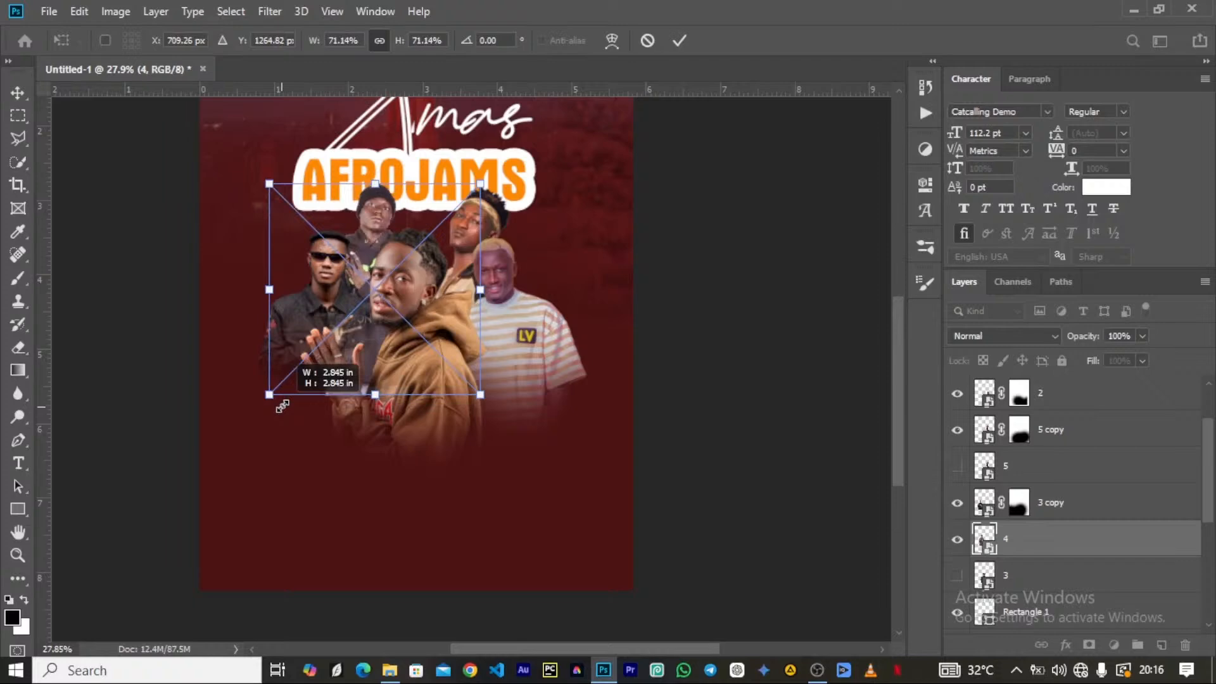
pyautogui.press('Return')
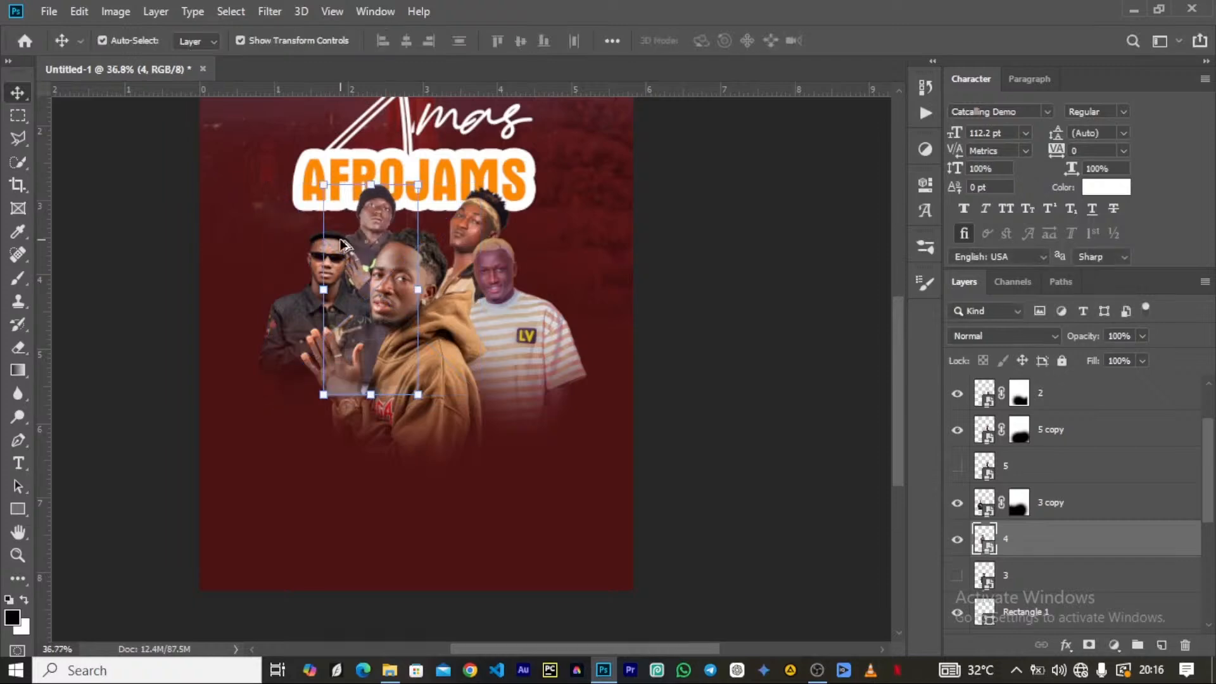
# Shrink the beanie man's photo slightly further and shift it a little towards the sunglasses man
pyautogui.scroll(3, 345, 243)
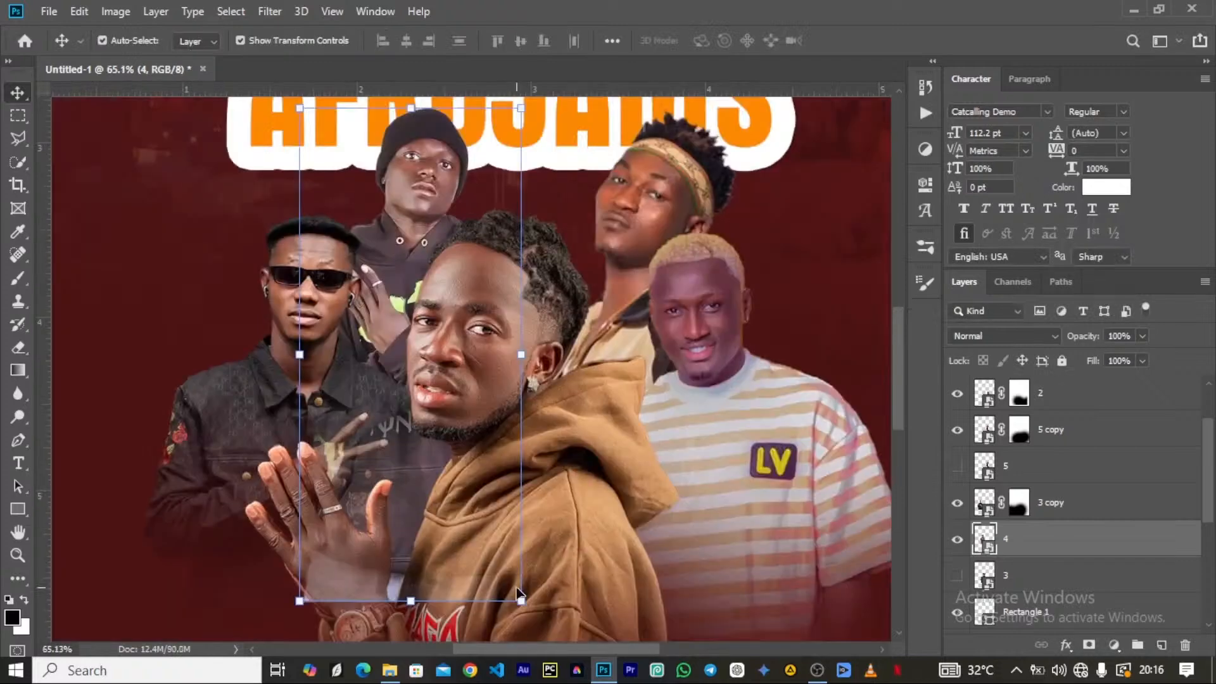
pyautogui.moveTo(517, 593); pyautogui.dragTo(641, 578)
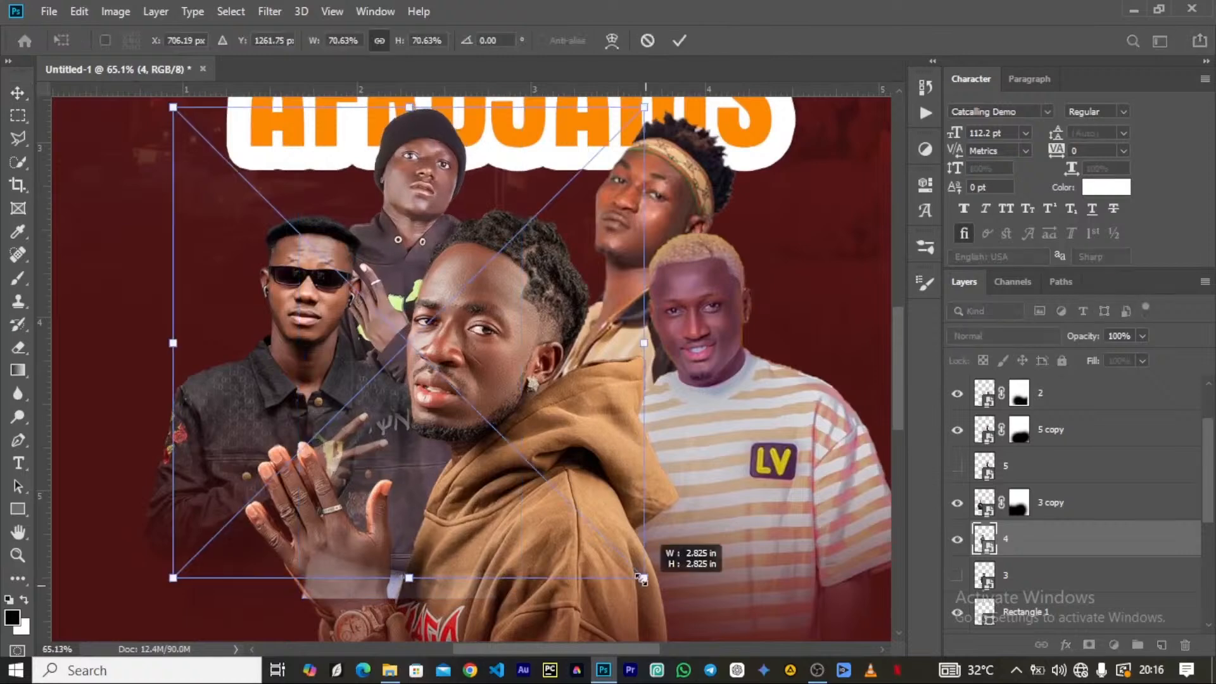
pyautogui.press('Return')
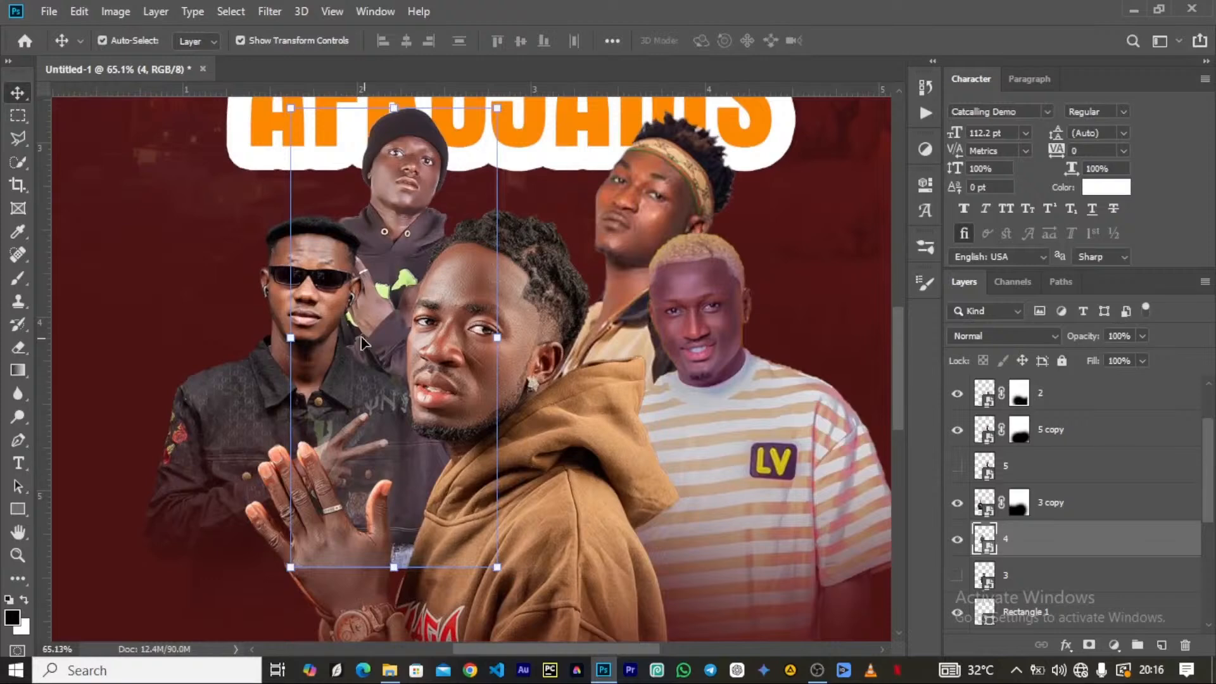
# Duplicate layer 4, hide the original, then mask the copy and paint black with a soft 600 px brush to fade the beanie man's lower part
pyautogui.scroll(-3, 362, 343)
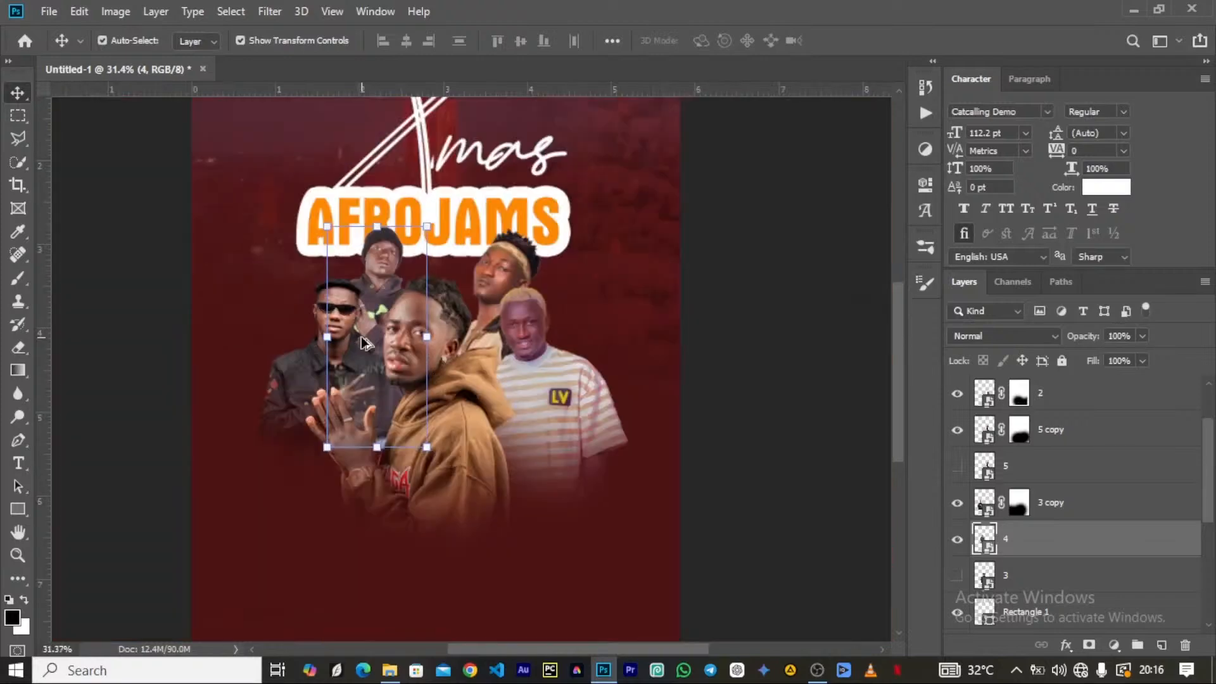
pyautogui.scroll(-1, 365, 343)
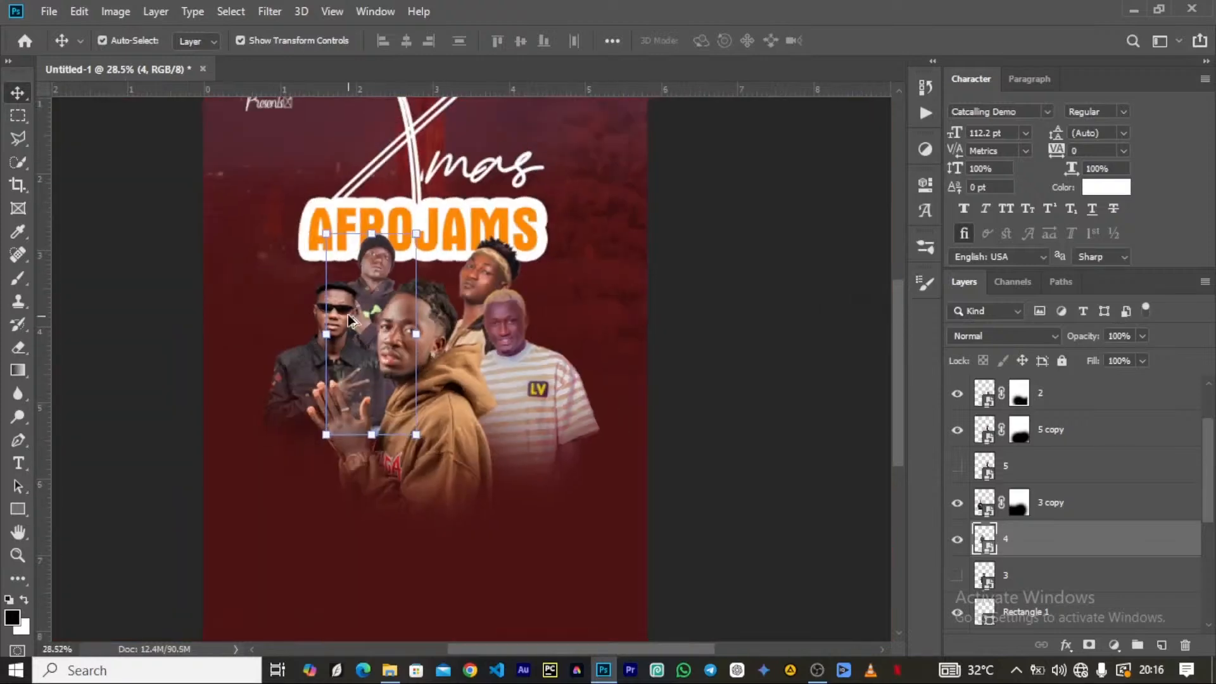
pyautogui.scroll(2, 348, 319)
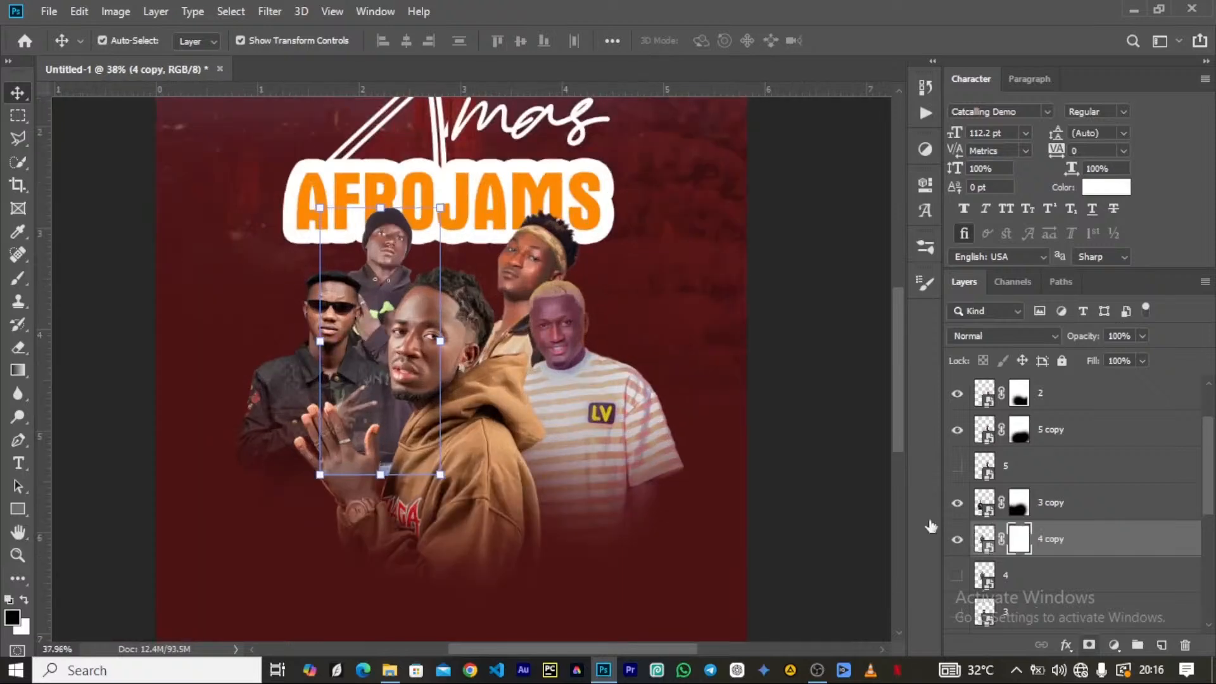
pyautogui.press('b')
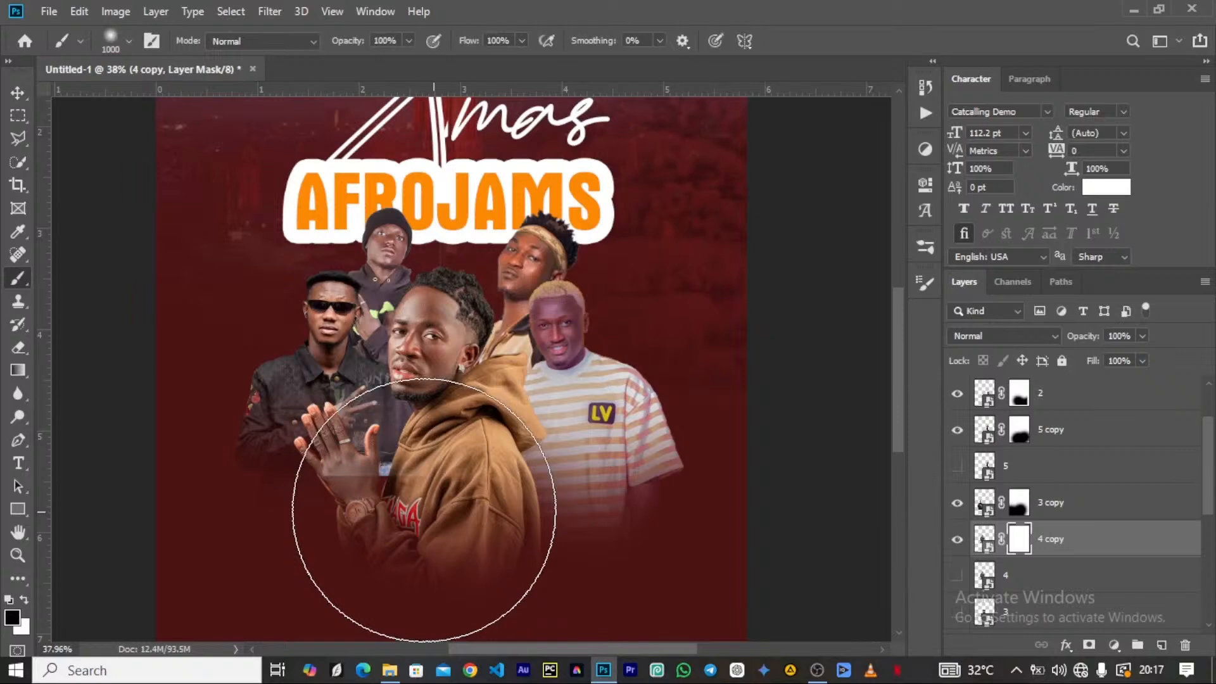
pyautogui.press('[')
pyautogui.press('[')
pyautogui.press('[')
pyautogui.press('[')
pyautogui.moveTo(360, 500); pyautogui.dragTo(328, 465)
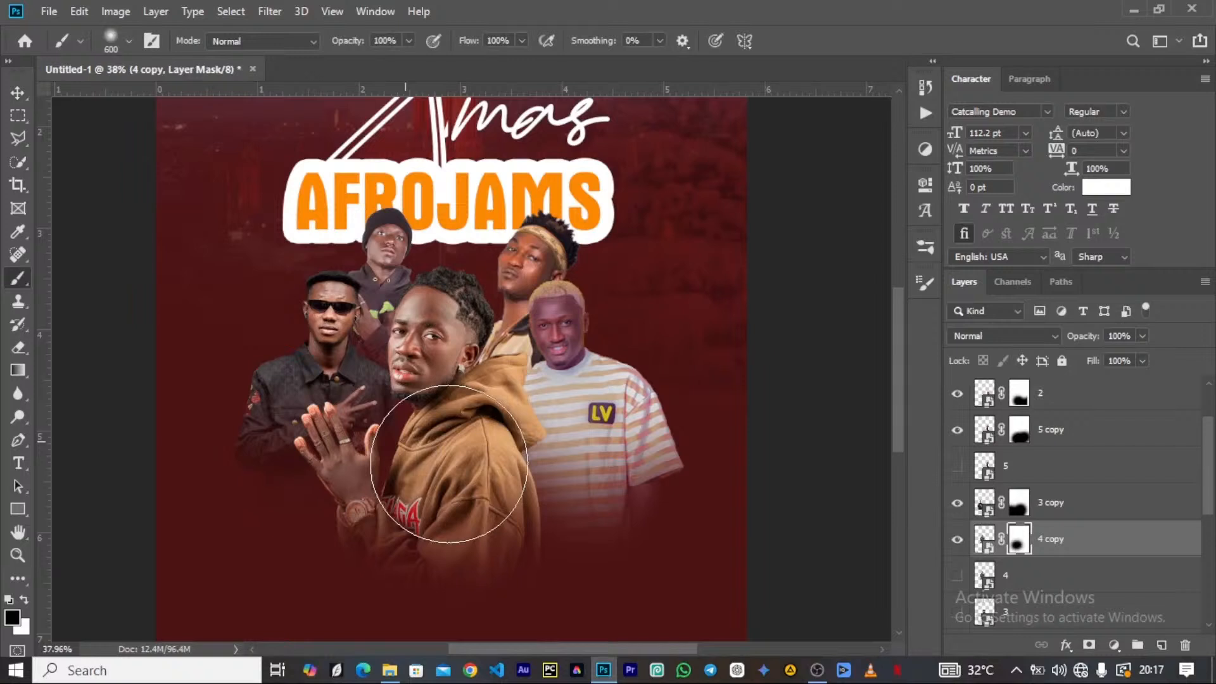
# Nudge the headband man left and the sunglasses man right so both stand closer to the hoodie man
pyautogui.press('v')
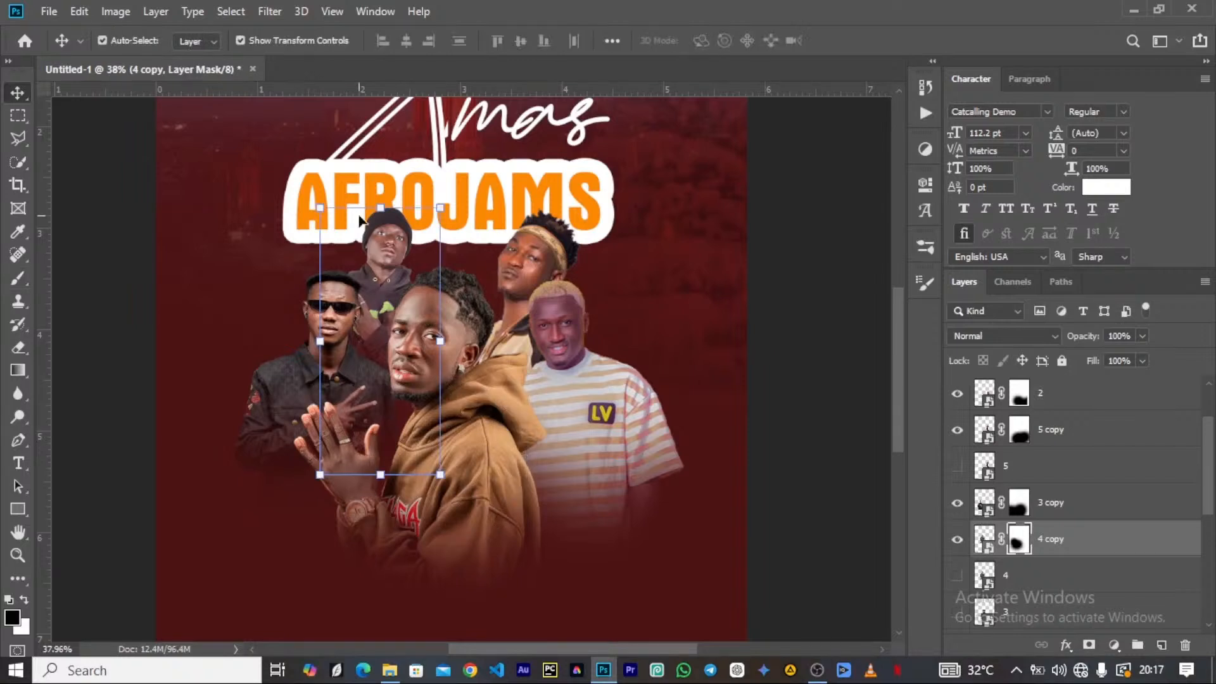
pyautogui.moveTo(543, 252); pyautogui.dragTo(532, 252)
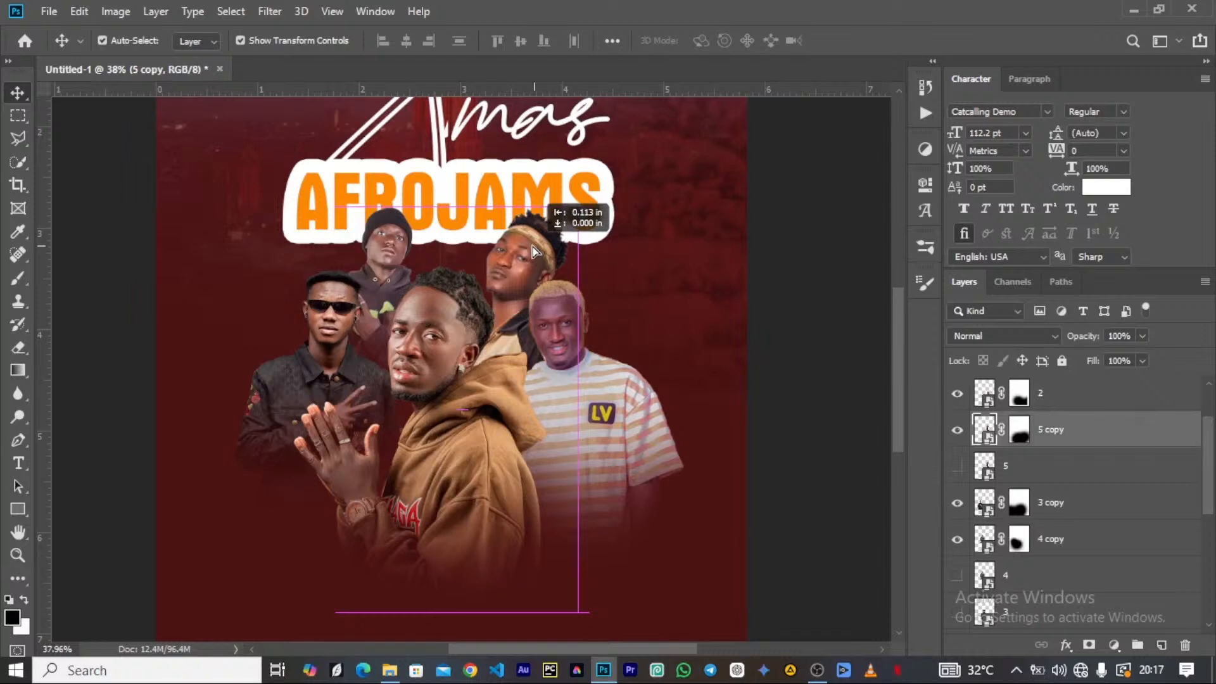
pyautogui.moveTo(532, 252); pyautogui.dragTo(528, 252)
pyautogui.click(294, 395)
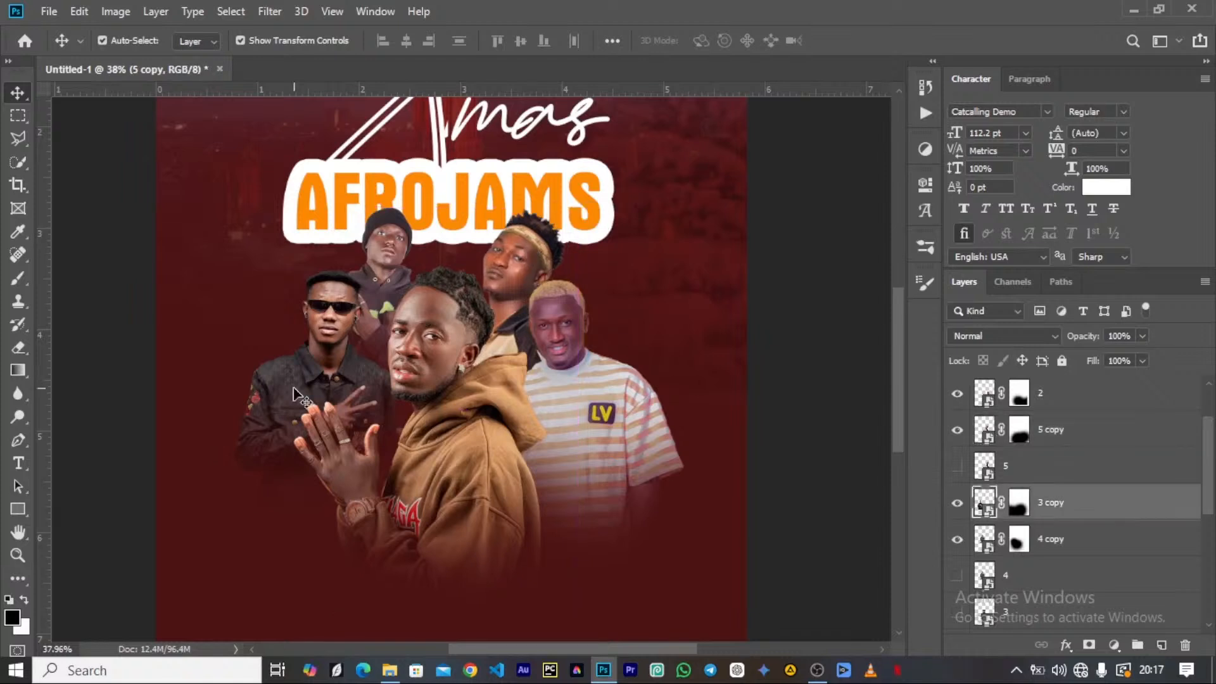
pyautogui.moveTo(294, 395); pyautogui.dragTo(307, 396)
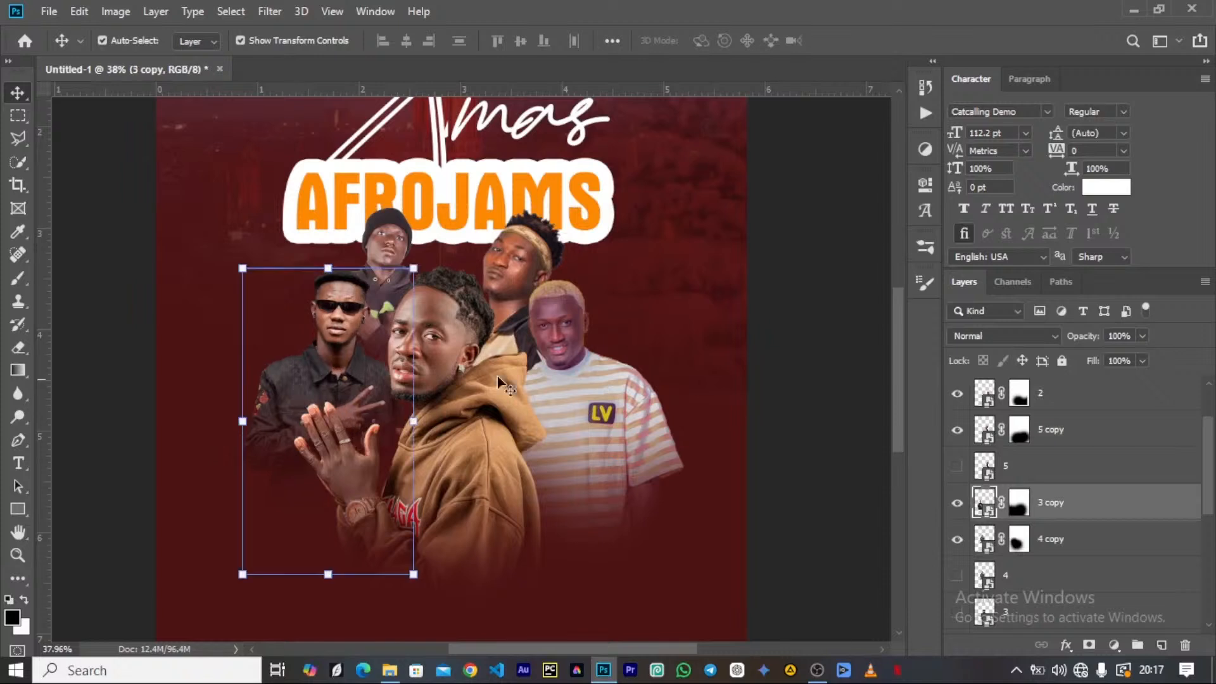
# Move the striped-shirt man slightly closer to the hoodie man and scale his photo to about 96.9%
pyautogui.moveTo(586, 394); pyautogui.dragTo(575, 394)
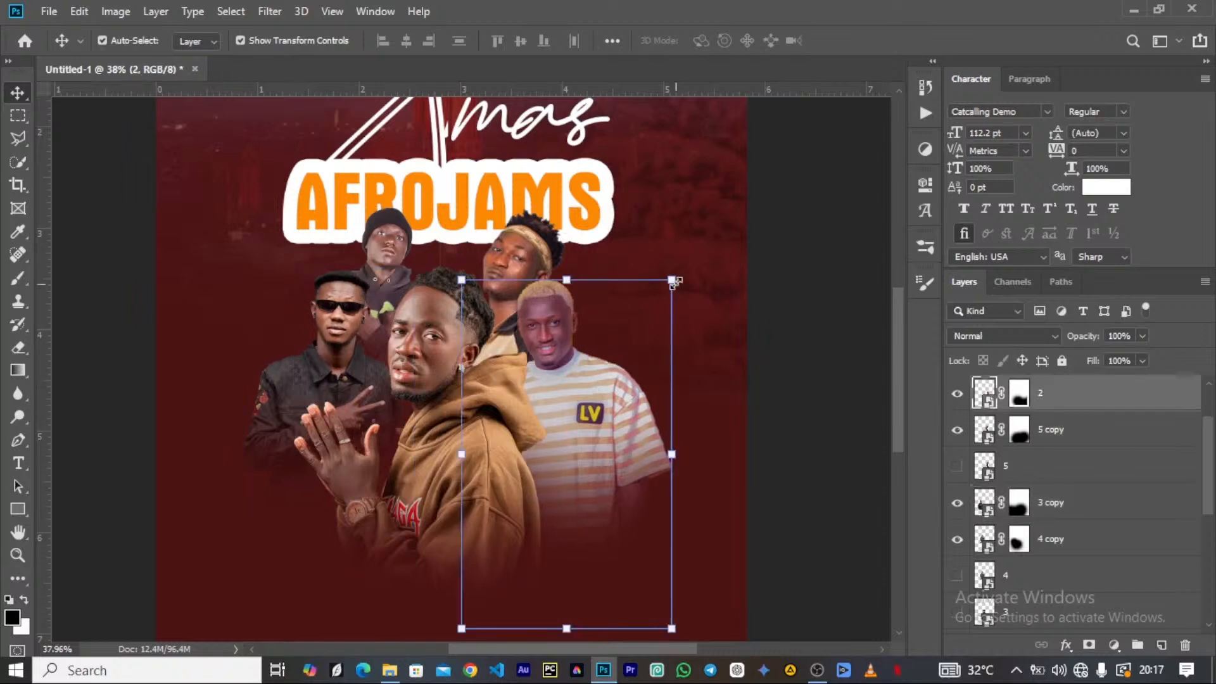
pyautogui.moveTo(673, 280); pyautogui.dragTo(664, 291)
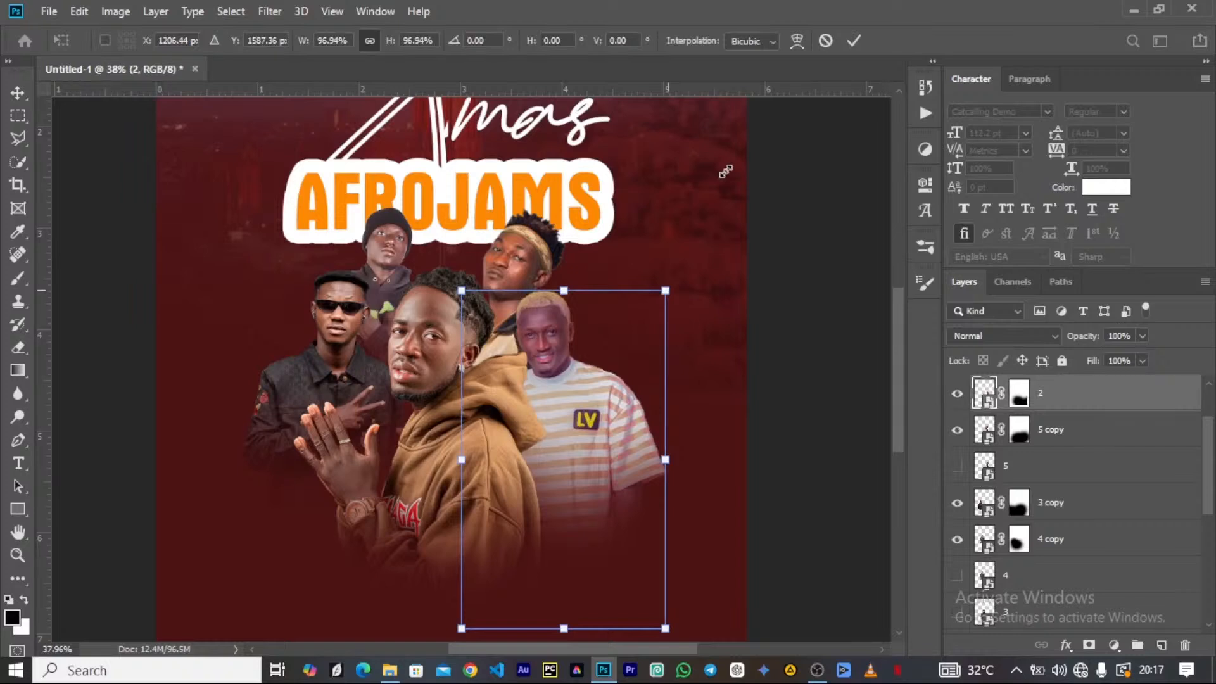
pyautogui.click(853, 41)
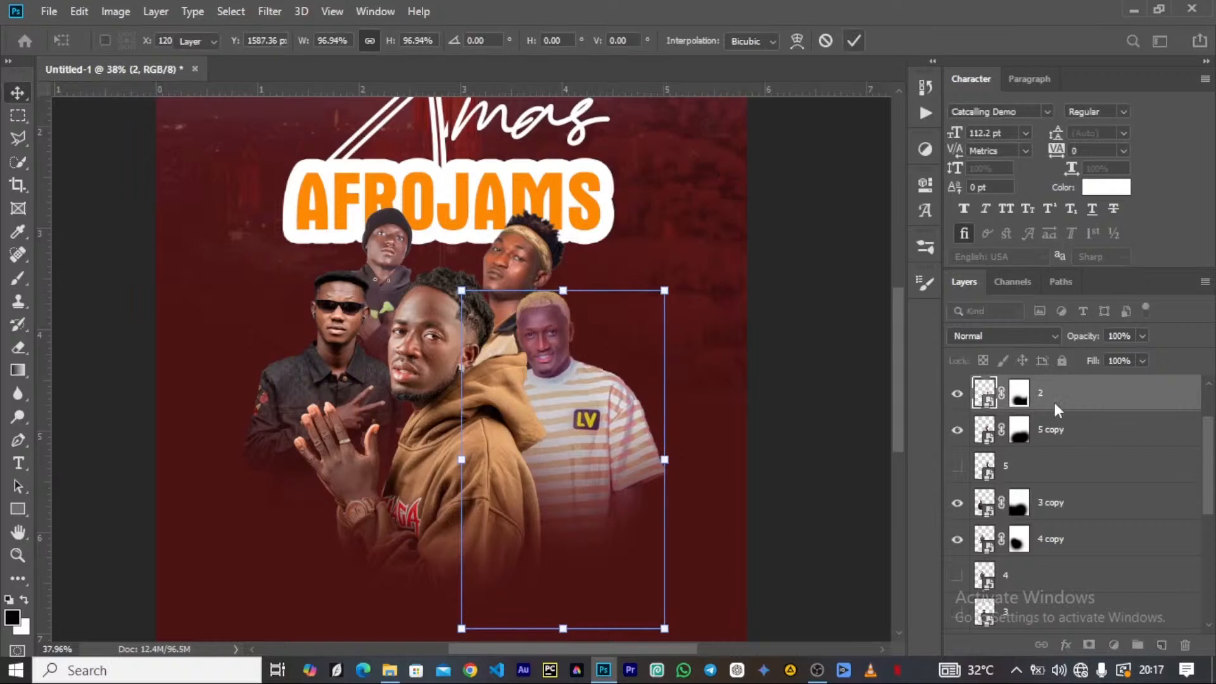
# Make the hidden original layer 3 the active layer
pyautogui.scroll(5, 1058, 430)
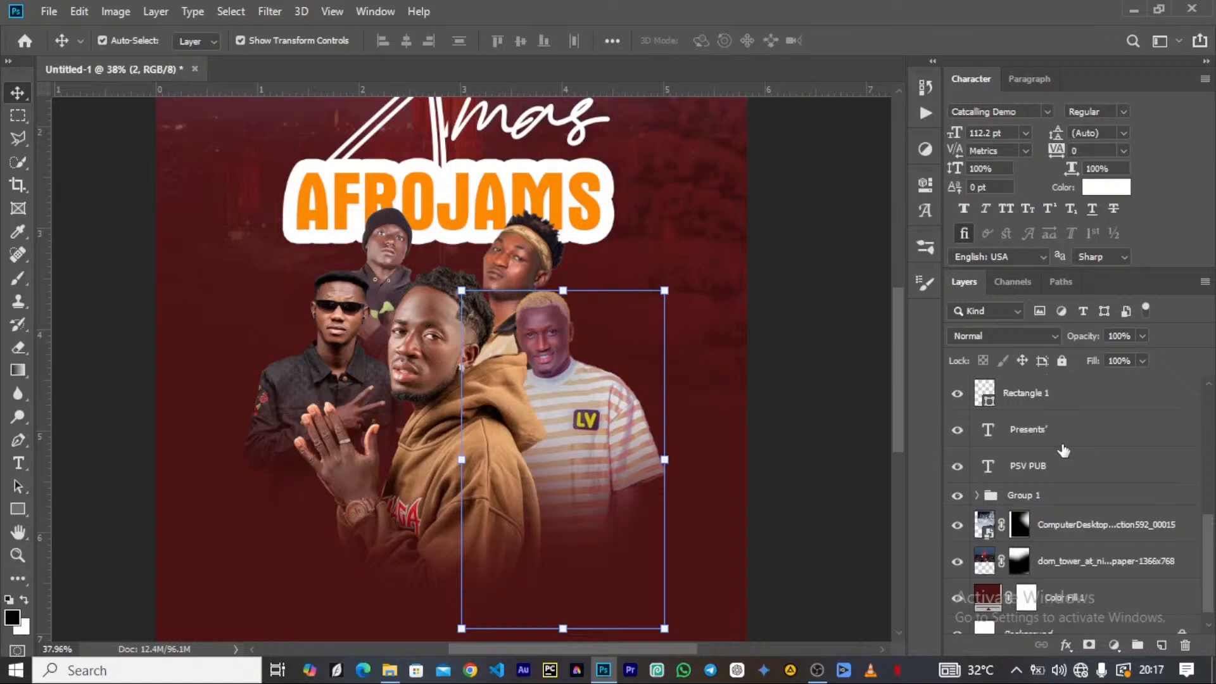
pyautogui.scroll(5, 1064, 450)
pyautogui.click(1046, 522)
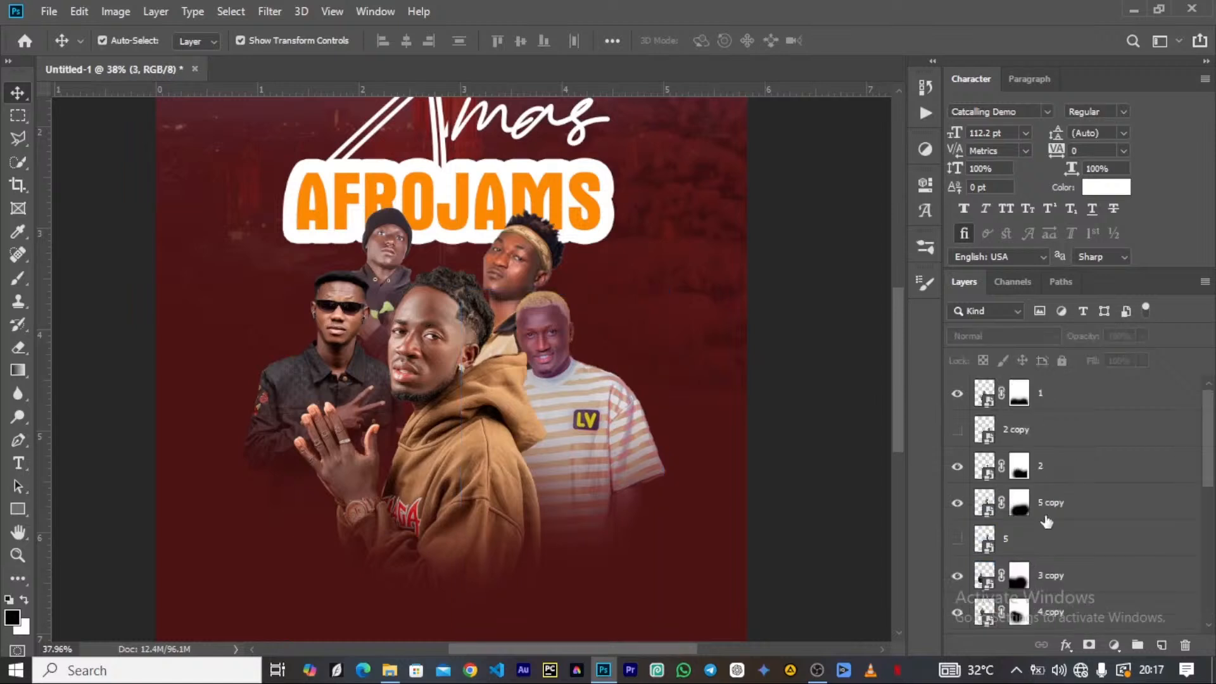